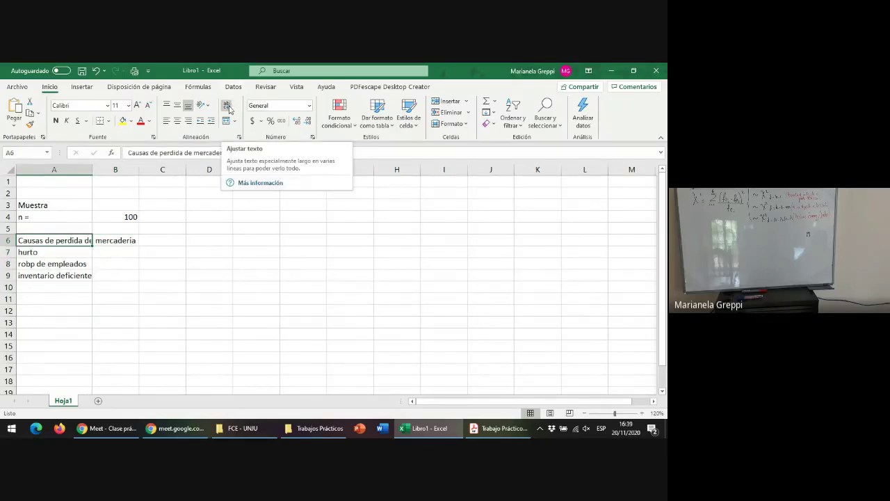
Step: Wrap the text of the header in A6 and enter the column header "fo" in B6
left_click(227, 107)
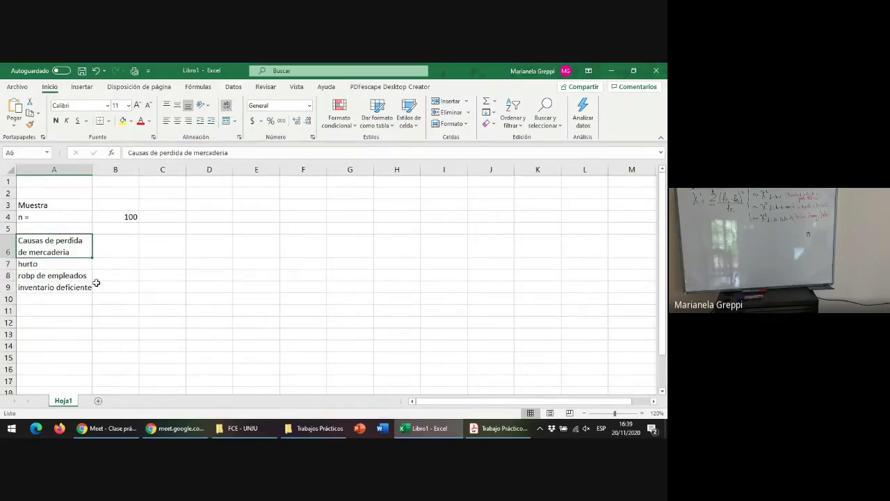
left_click(119, 245)
type("fo")
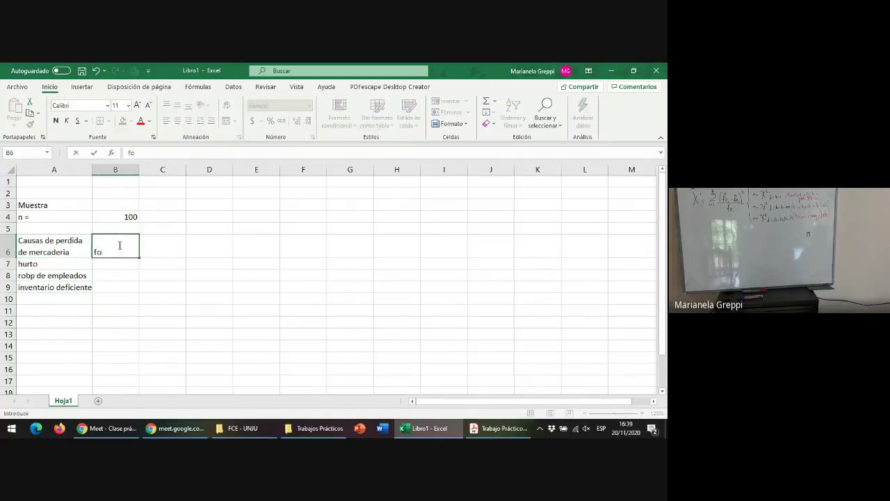
key("Return")
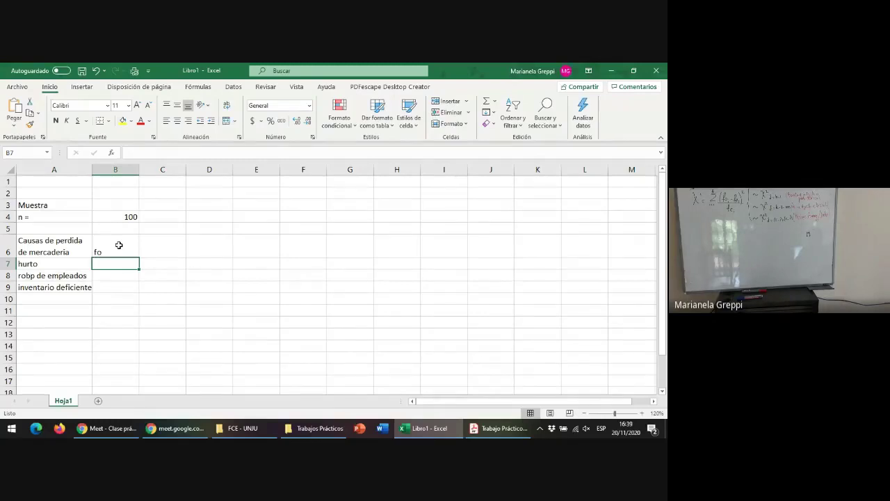
Step: Mark the passage on goods lost to theft in exercise 4 of the PDF in Acrobat Reader, and enter 60 for hurto in Excel cell B7
key("alt+Tab")
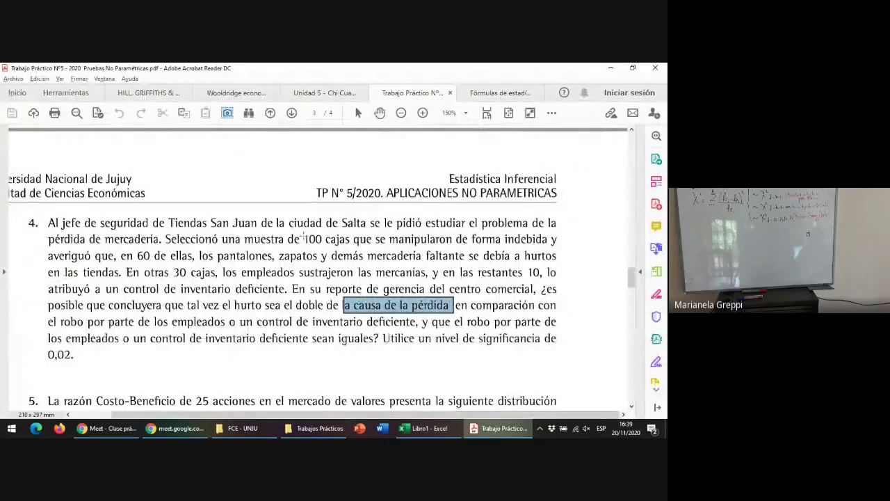
left_click_drag(116, 253, 561, 270)
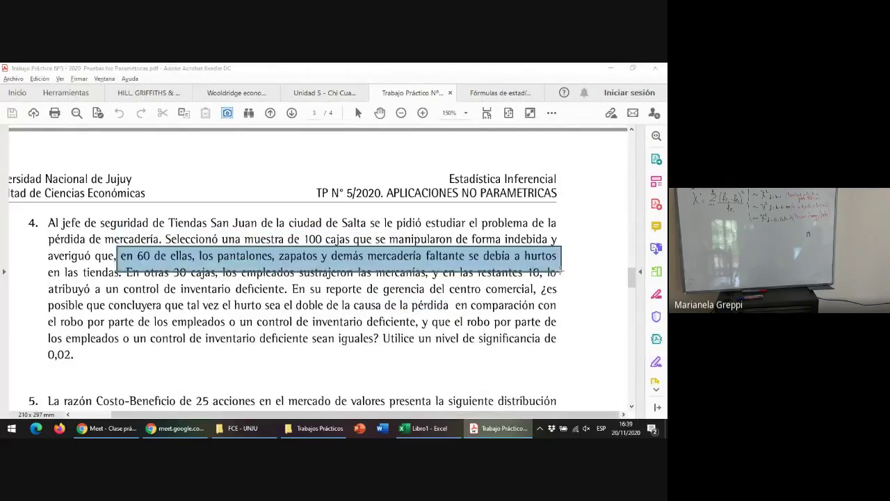
key("alt+Tab")
left_click(38, 265)
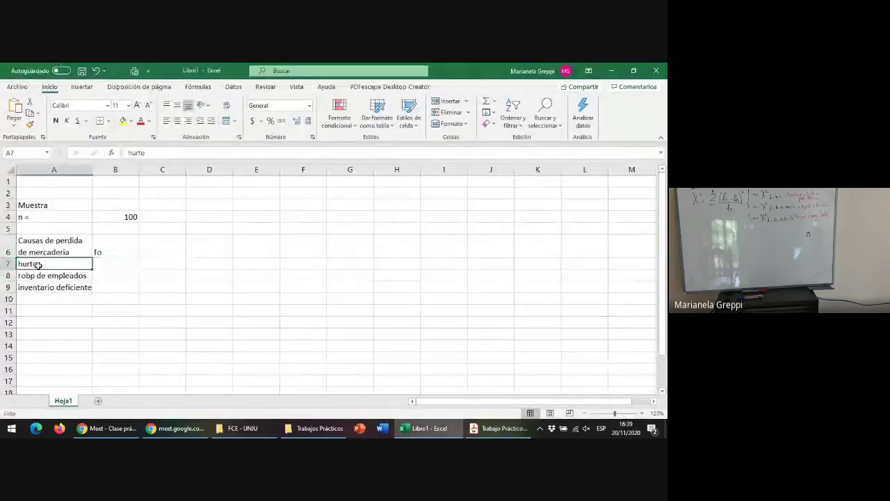
left_click(107, 262)
type("60")
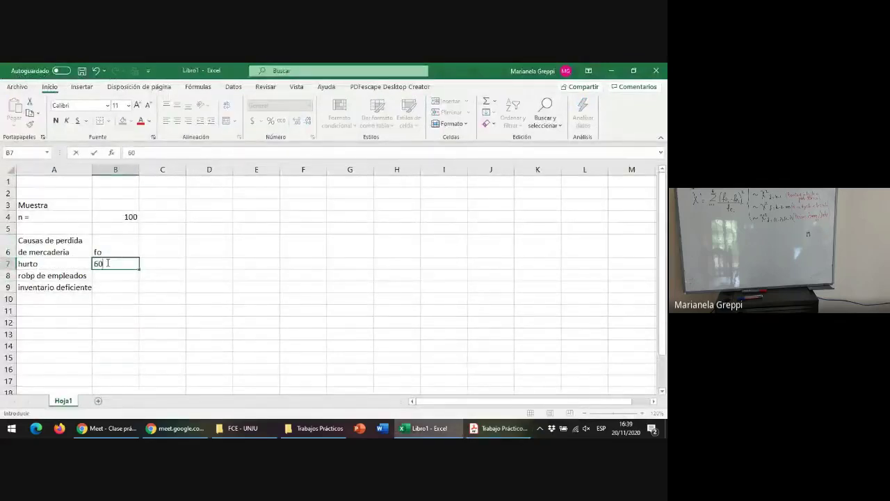
key("Return")
Step: Mark "En otras 30 cajas" in the PDF exercise in Acrobat Reader, and enter 30 for employee theft in Excel cell B8
key("alt+Tab")
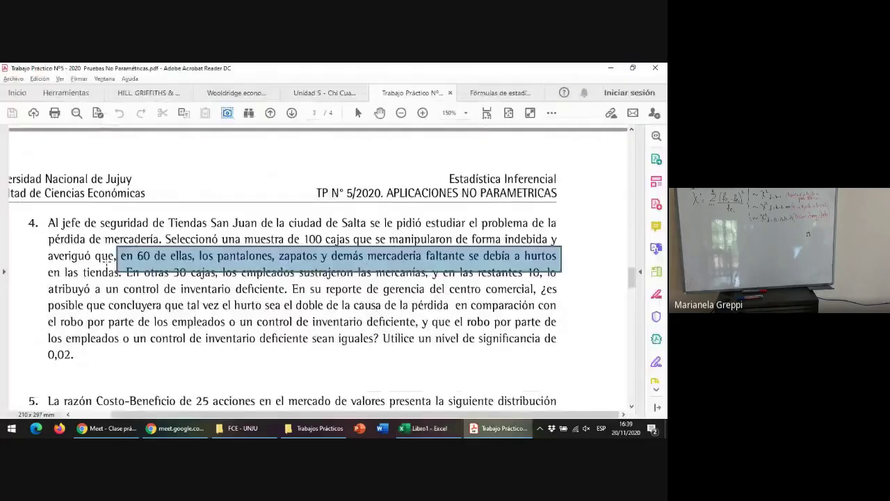
left_click(124, 266)
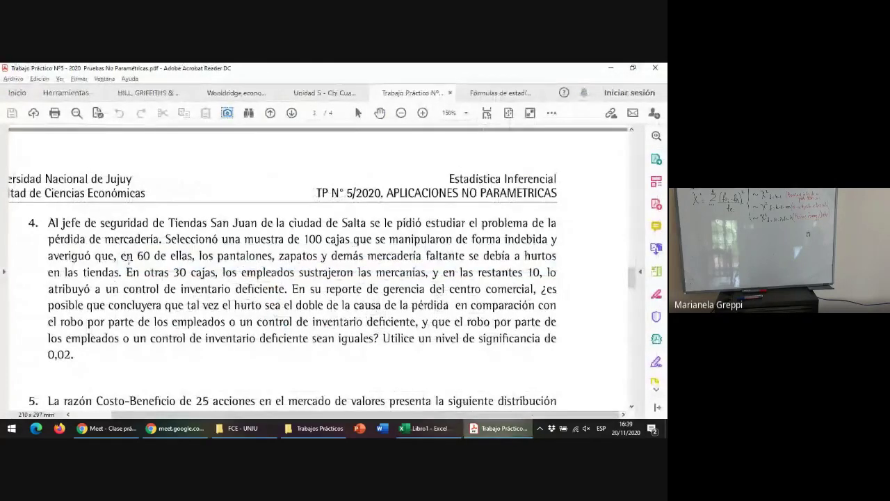
left_click_drag(127, 272, 217, 278)
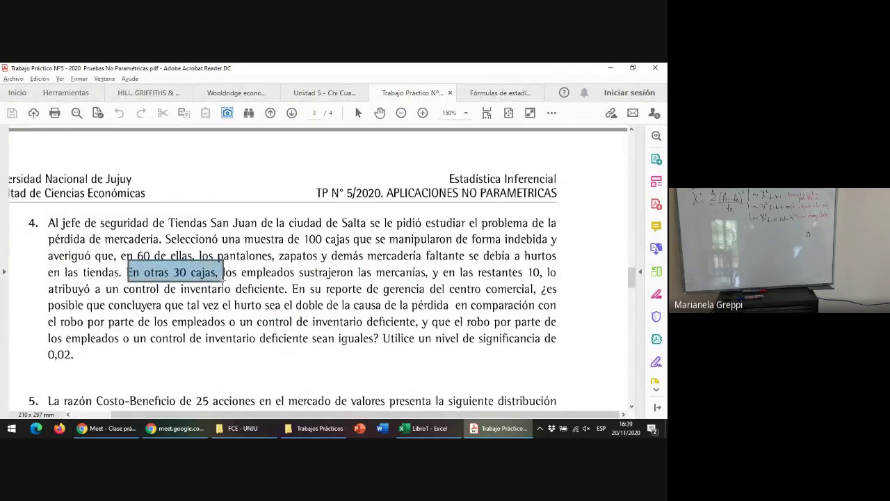
key("alt+Tab")
type("30")
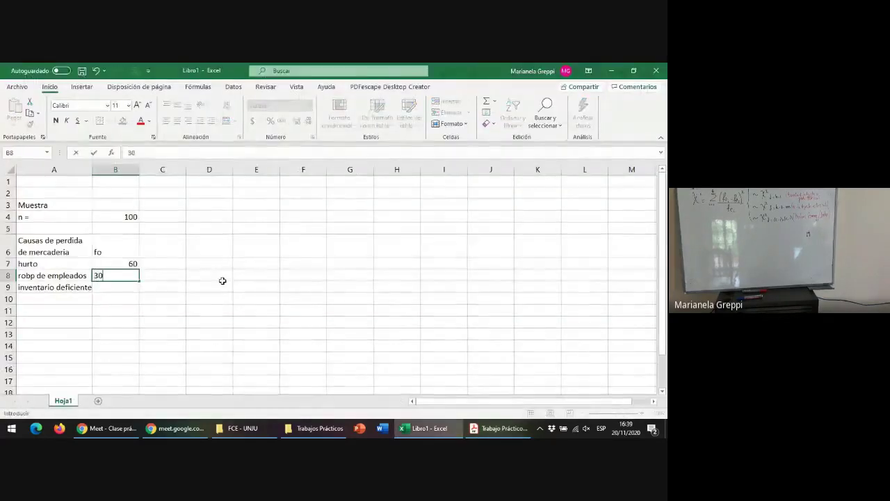
key("Return")
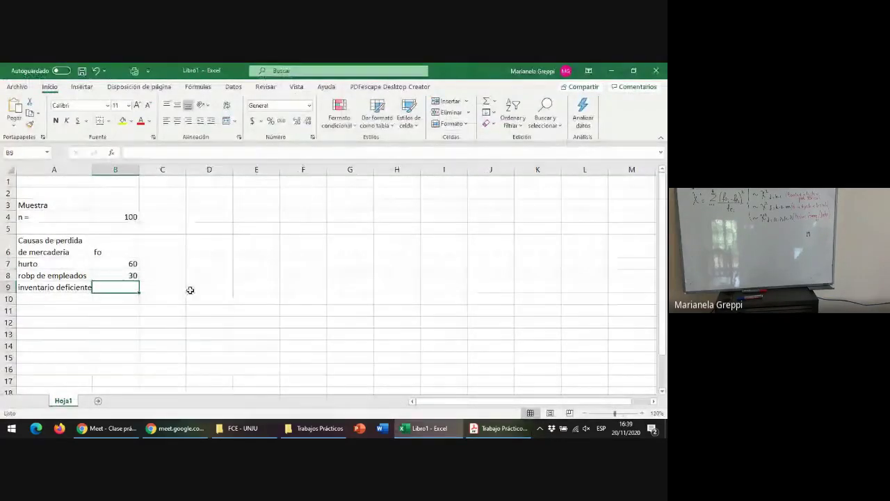
Step: Correct the misspelled label in A8 to "robo de empleados"
left_click(33, 278)
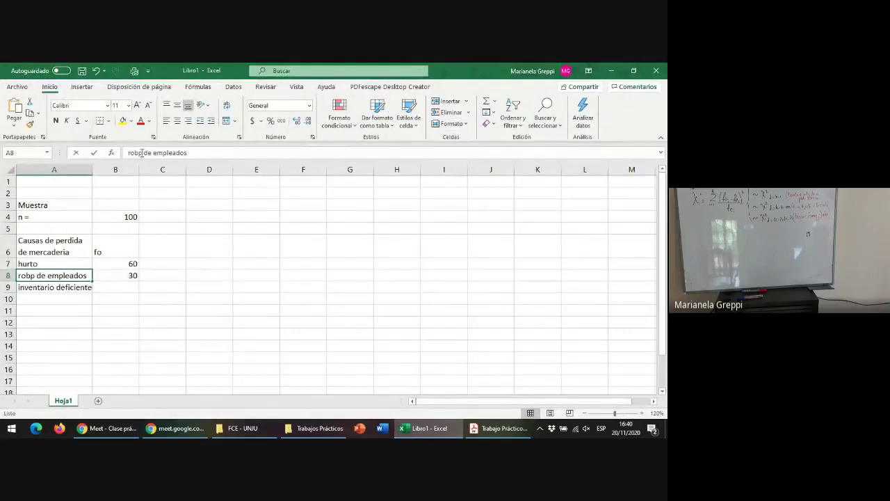
left_click(141, 153)
key("BackSpace")
type("o")
key("Return")
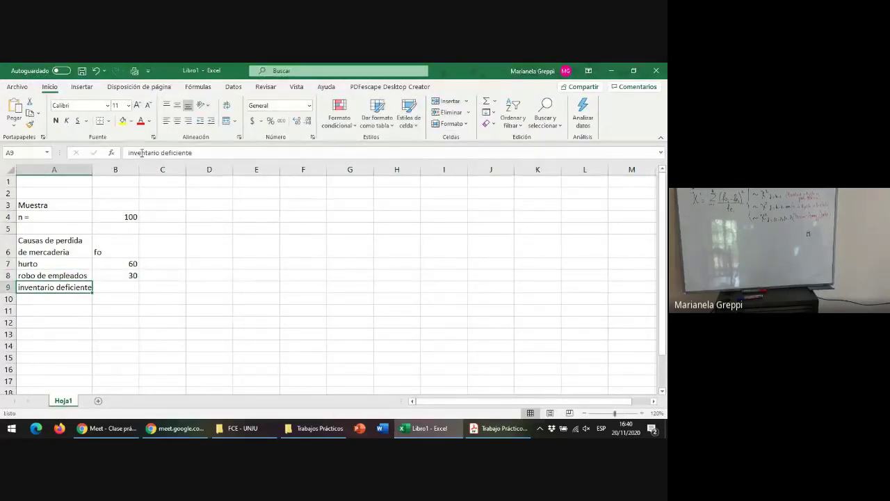
Step: Mark the number of remaining boxes in the PDF exercise in Acrobat Reader, and enter 10 for inventario deficiente in Excel cell B9
key("alt+Tab")
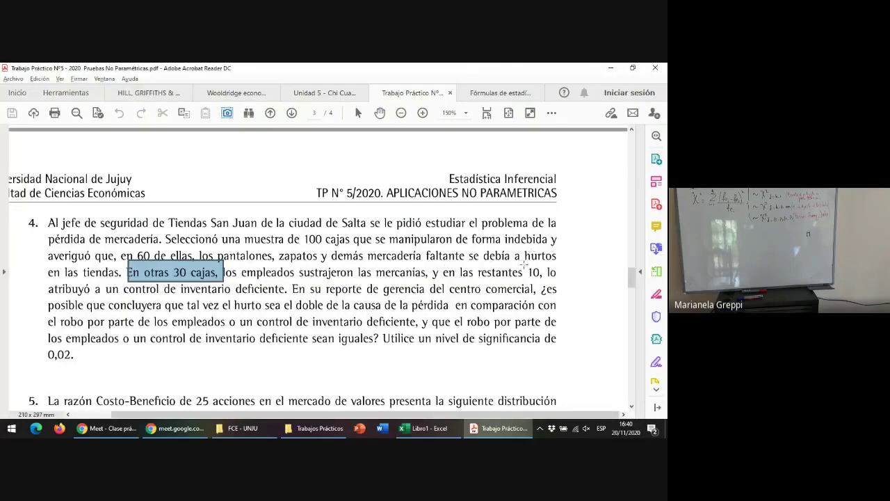
left_click(523, 265)
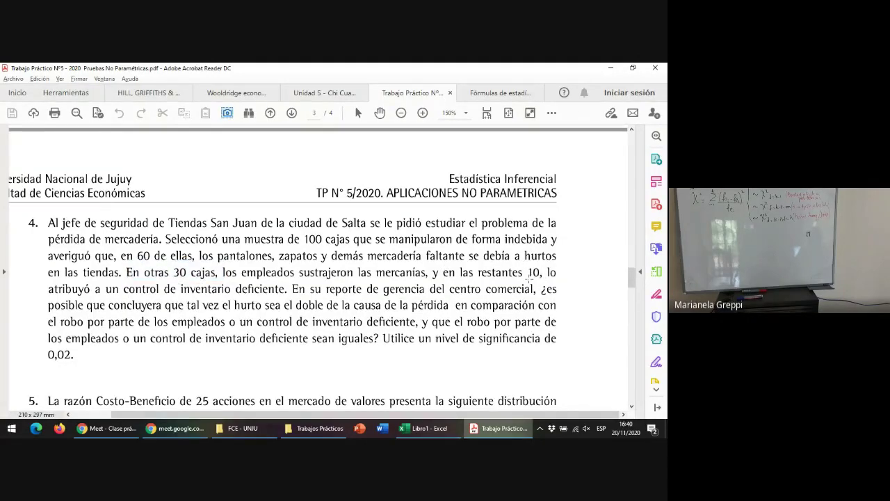
left_click_drag(528, 278, 544, 269)
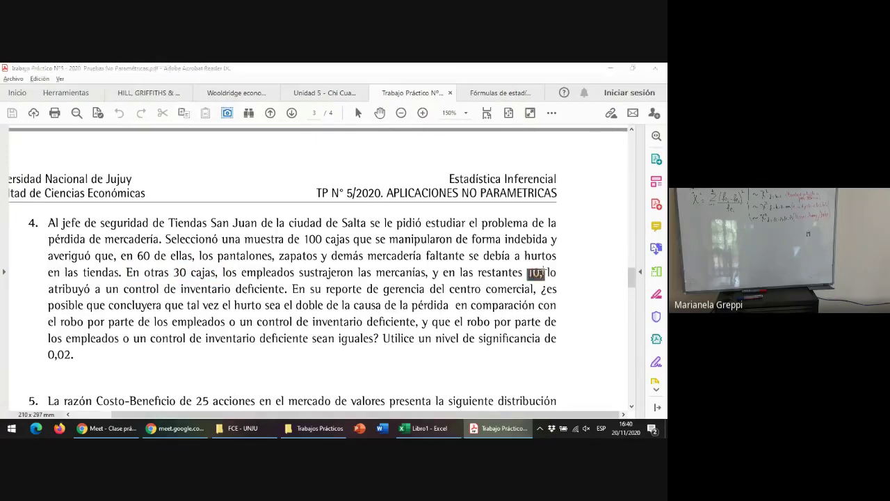
key("alt+Tab")
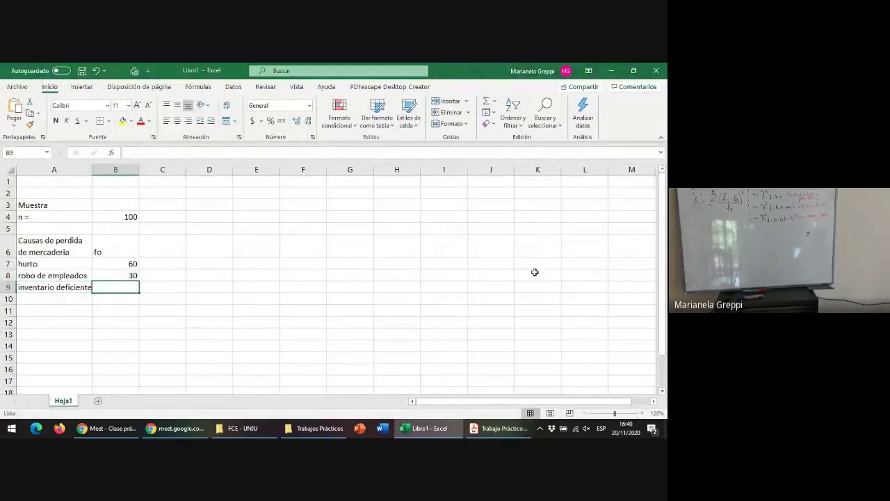
type("10")
key("Return")
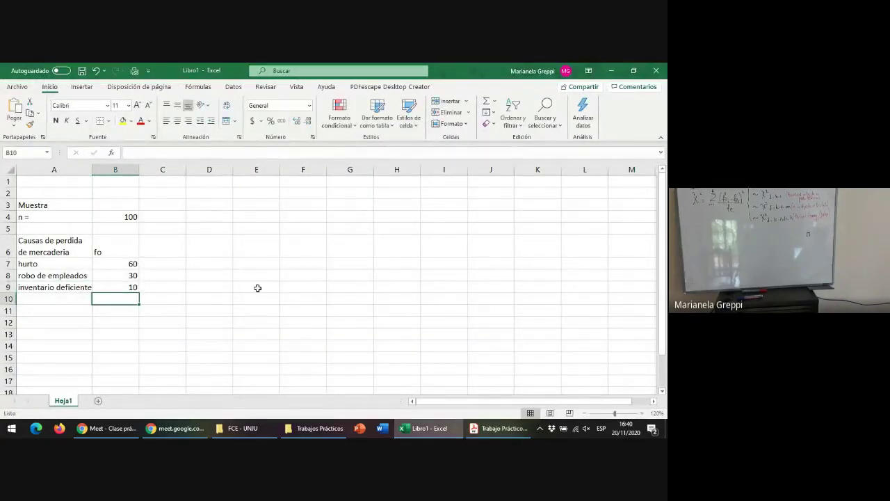
Step: Total the observed frequencies B7:B9 in B10 with the SUMA function
type("+suma")
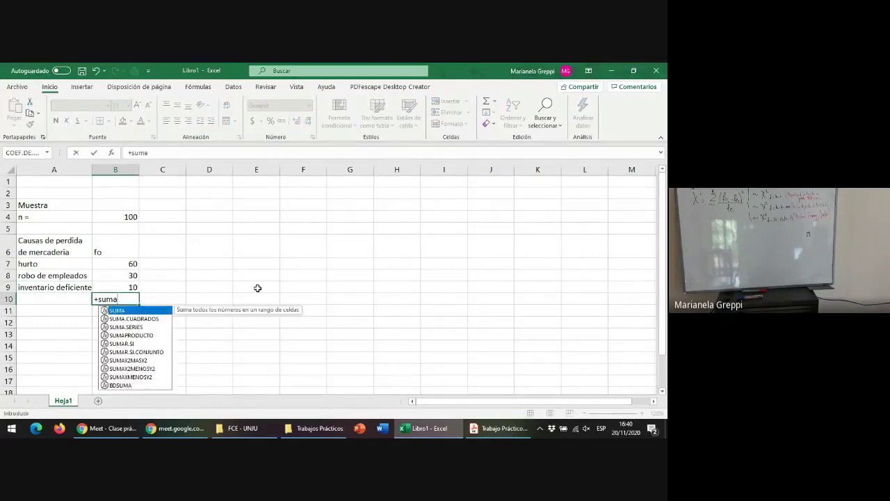
type("(")
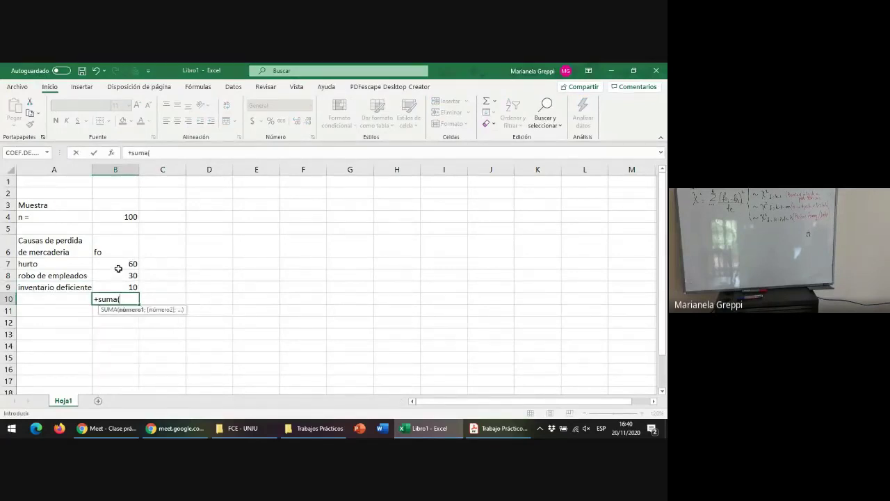
left_click_drag(119, 267, 124, 284)
key("Return")
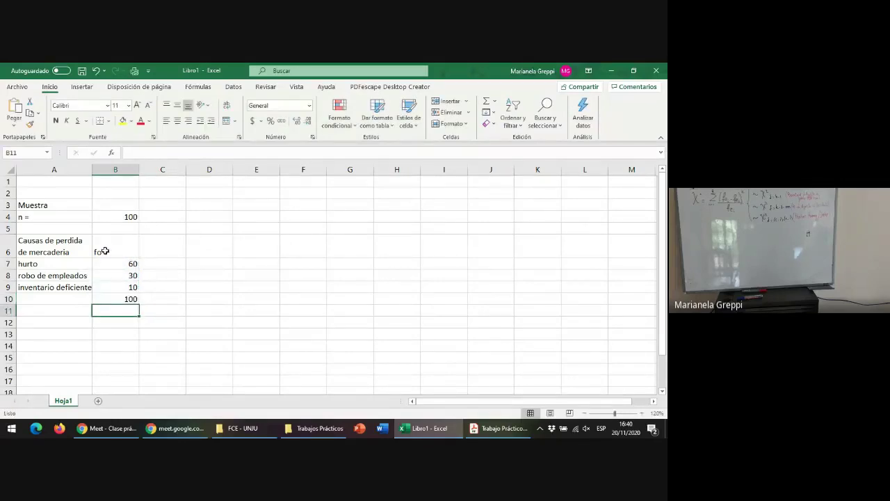
Step: Centre the "fo" header in B6 and add bottom borders to A6:E6 and A9:E9
left_click(105, 250)
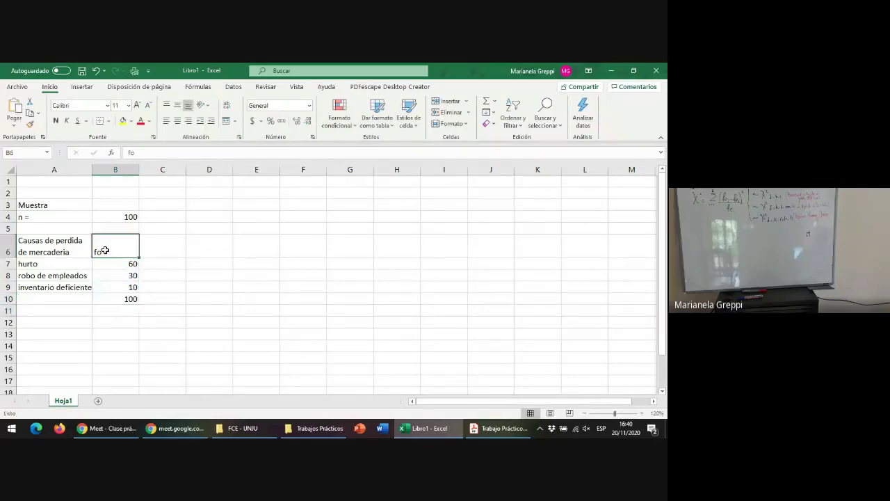
left_click(178, 123)
left_click_drag(48, 245, 257, 247)
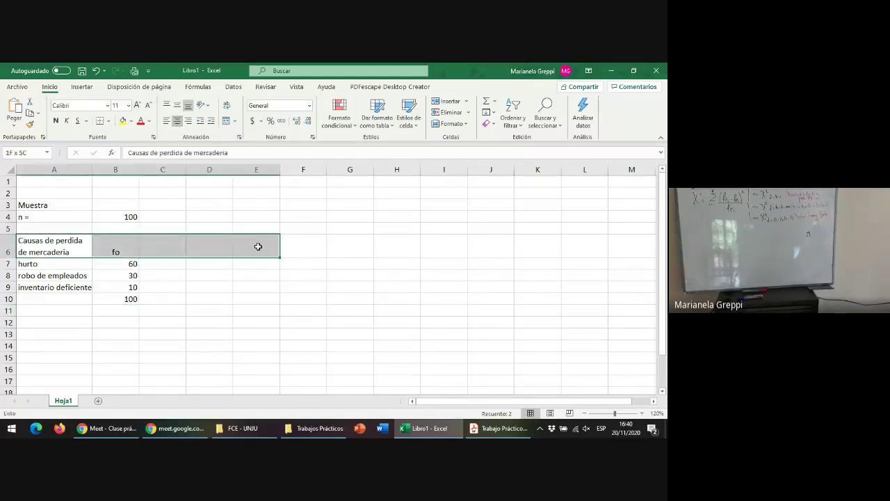
left_click(103, 123)
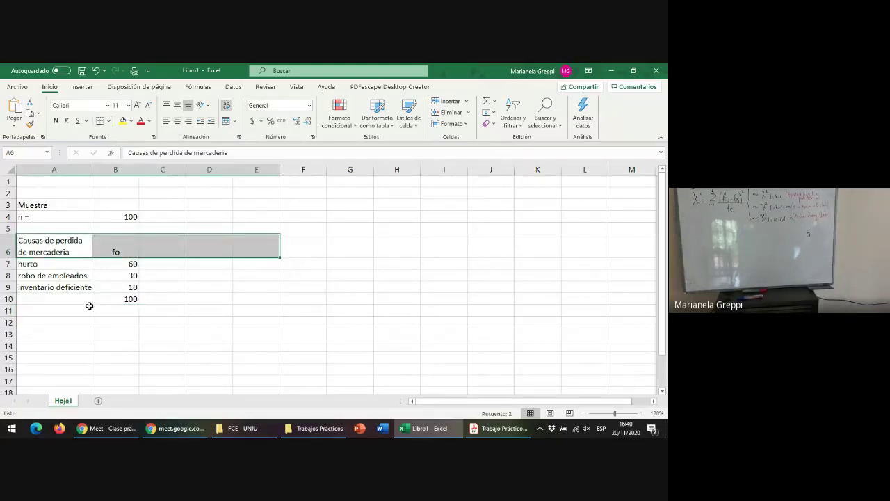
left_click(56, 284)
left_click_drag(55, 283, 262, 286)
left_click(98, 123)
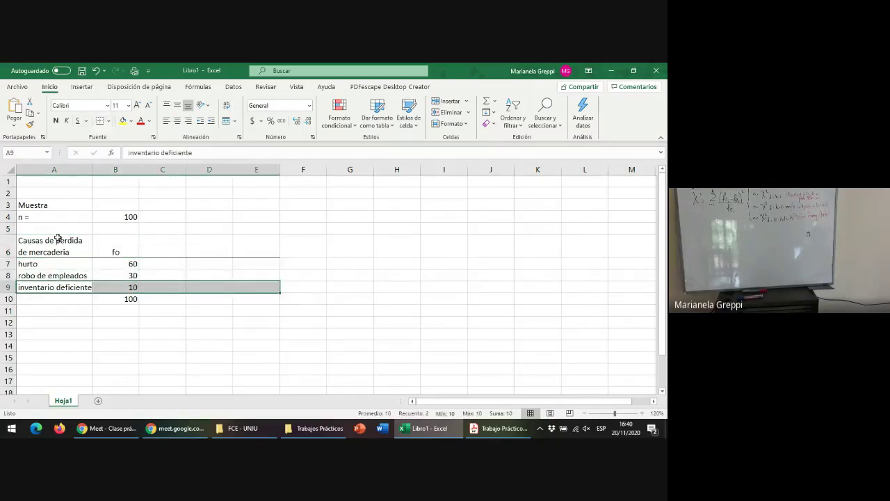
Step: Centre the observed frequencies and their total in the range B7:B11
left_click(56, 264)
left_click_drag(55, 264, 60, 286)
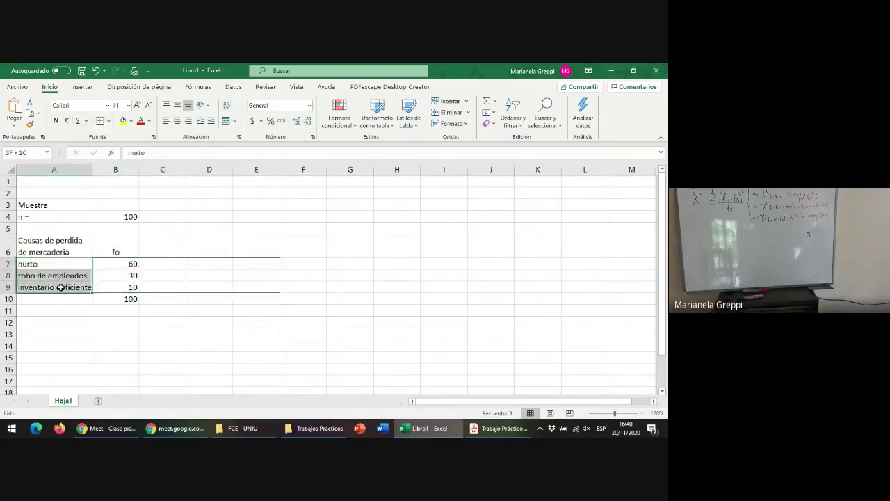
left_click_drag(110, 262, 117, 311)
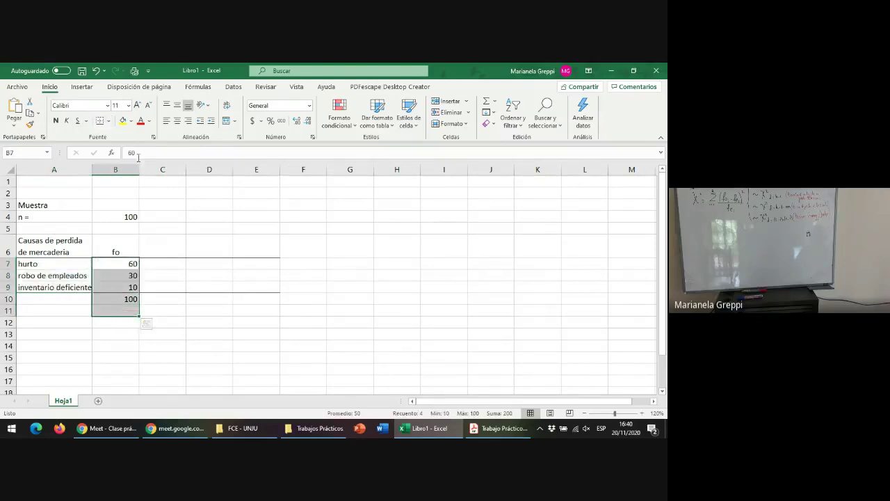
left_click(175, 123)
left_click(187, 273)
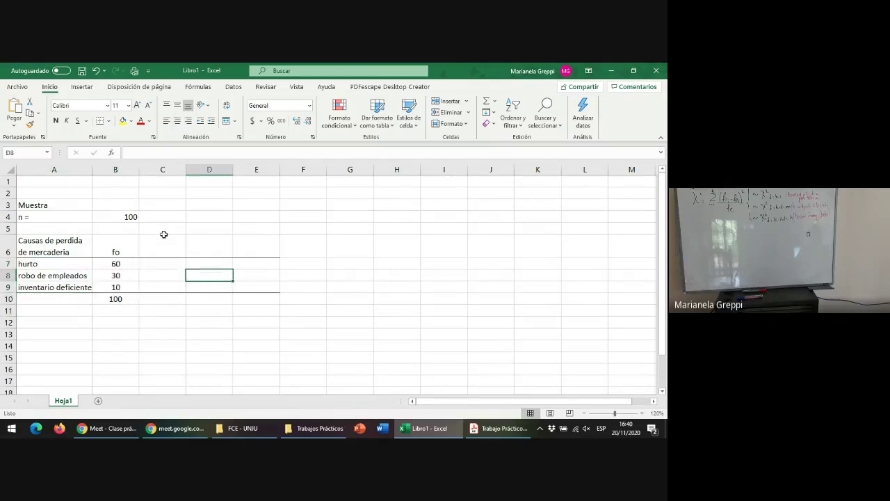
Step: Enter the column header "fe" in C6
left_click(163, 243)
type("fe")
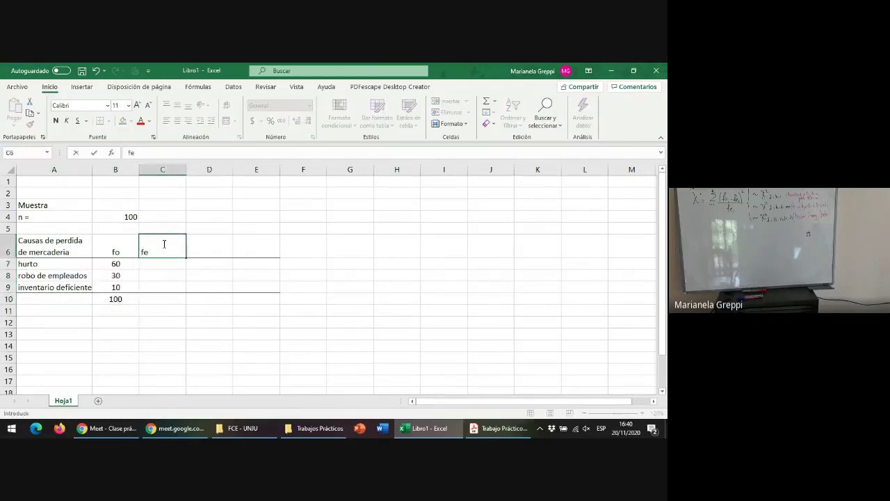
key("Return")
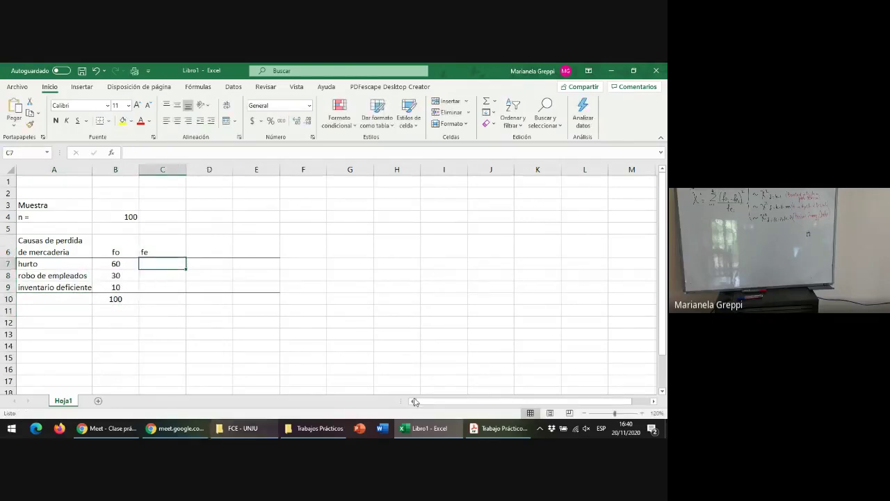
left_click(496, 429)
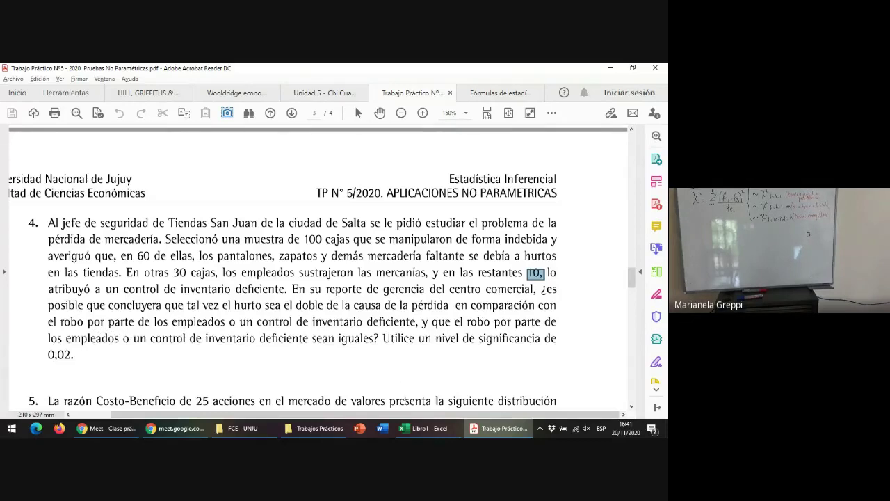
left_click(423, 435)
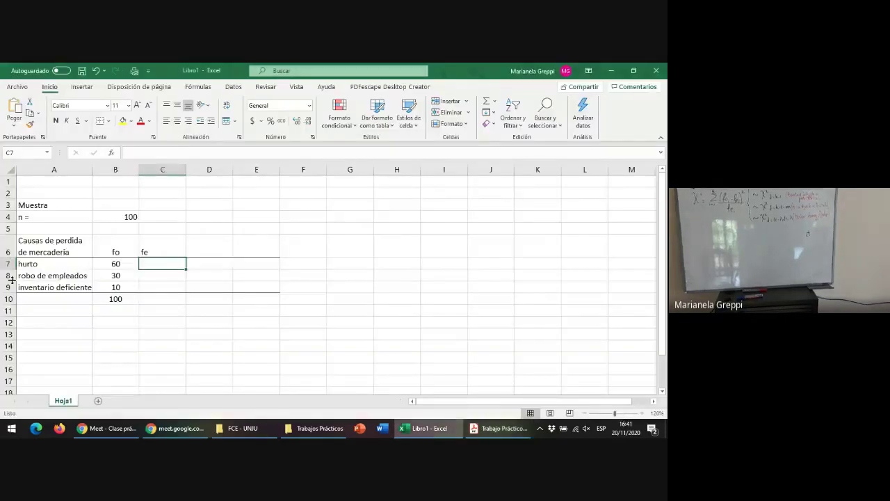
left_click(31, 265)
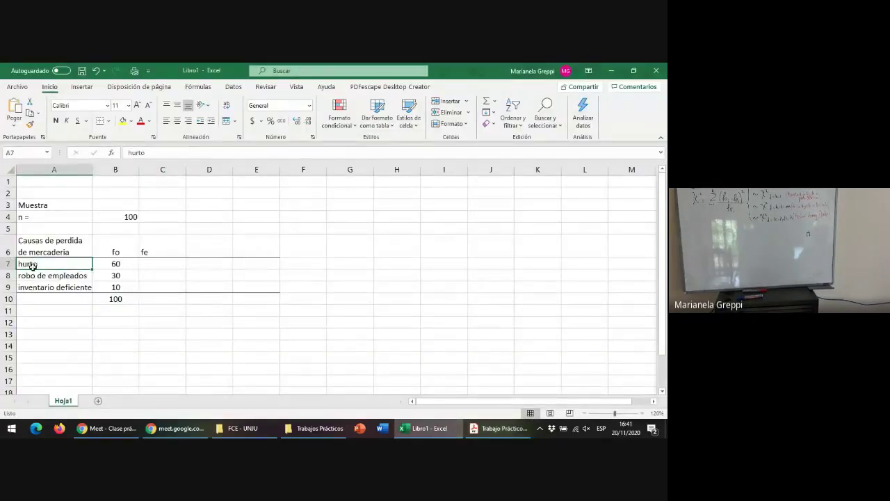
left_click(33, 276)
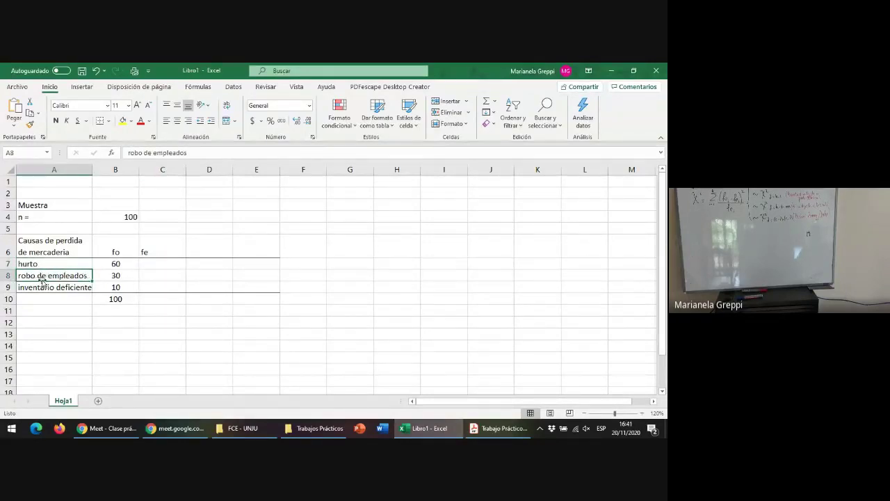
Step: Enter 100 as the total of the expected frequencies in C10
left_click(46, 287)
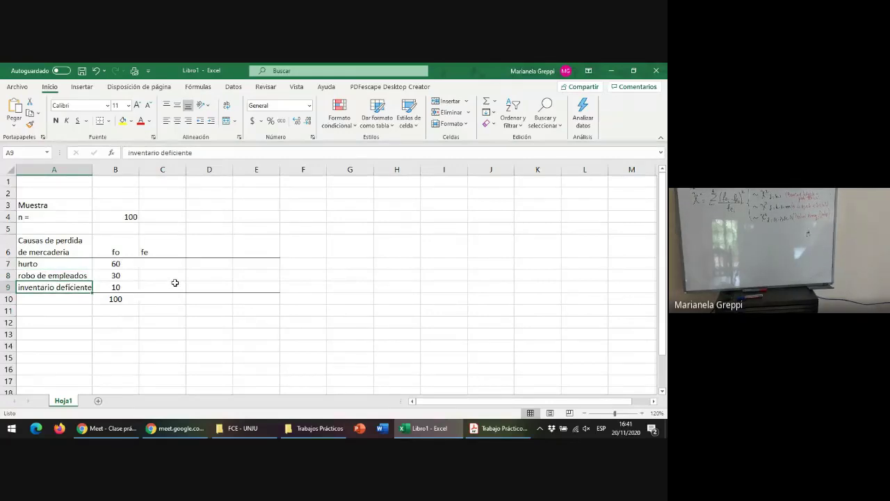
left_click(40, 276)
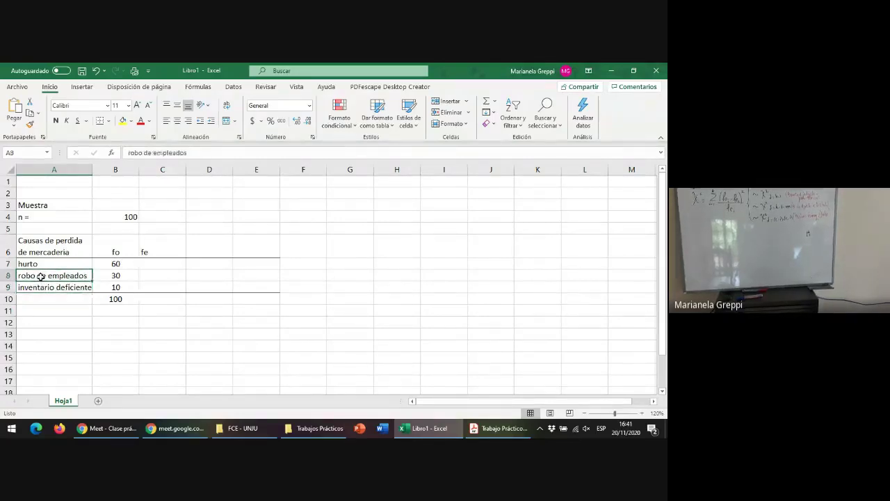
left_click(40, 286)
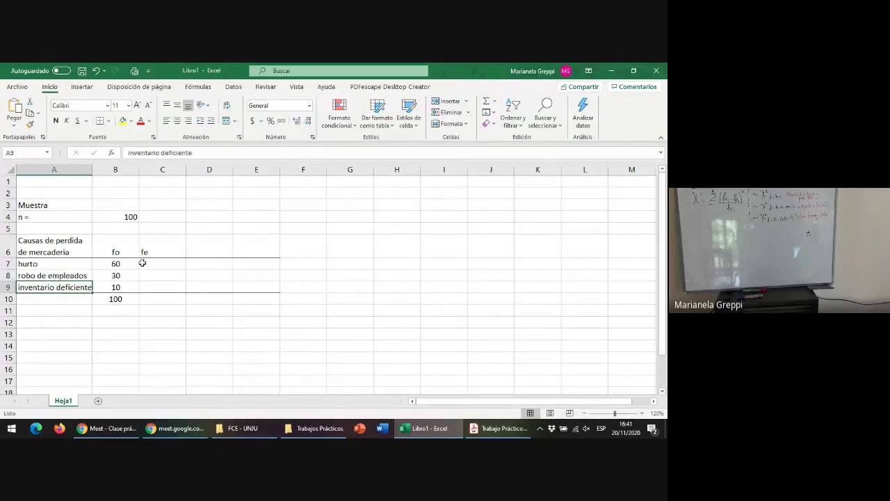
left_click(156, 297)
type("100")
key("Return")
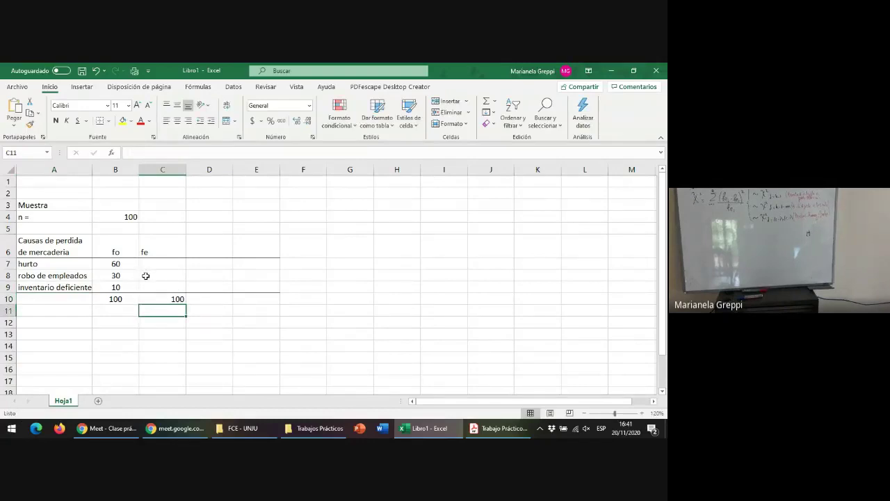
Step: Review the three loss causes in A7:A9 to work out how the expected total splits among them
left_click(51, 261)
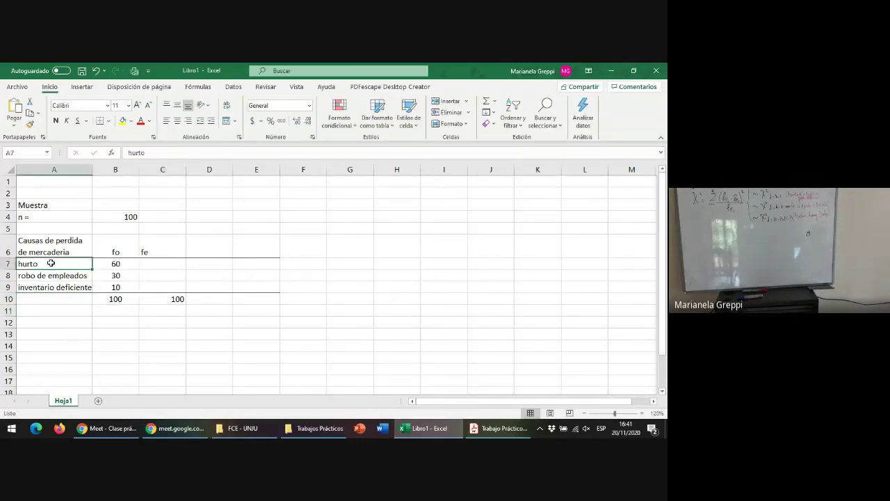
left_click(47, 275)
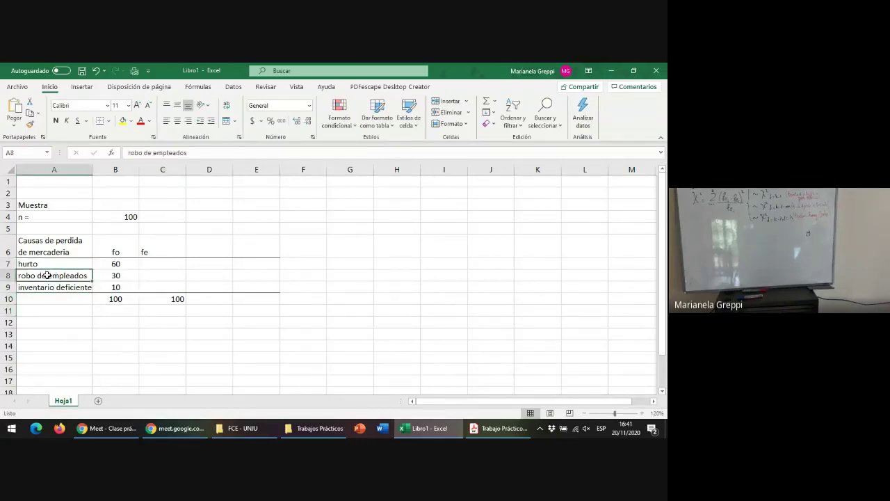
left_click(48, 286)
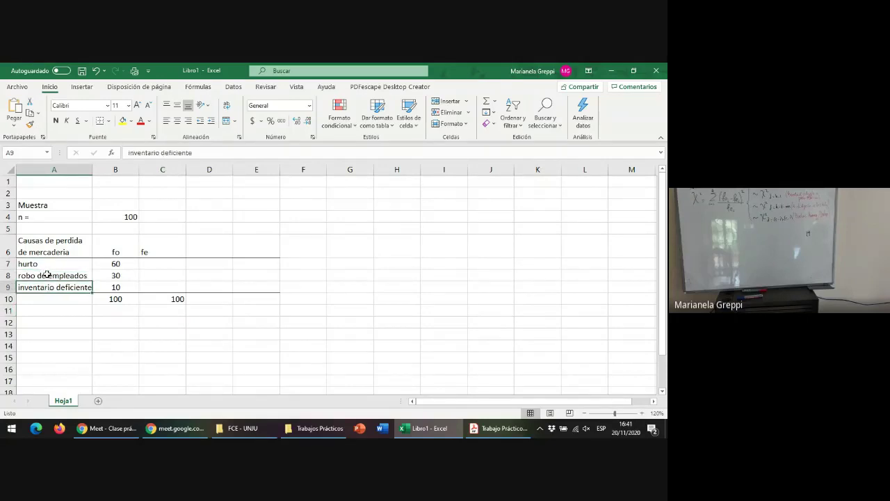
left_click(46, 274)
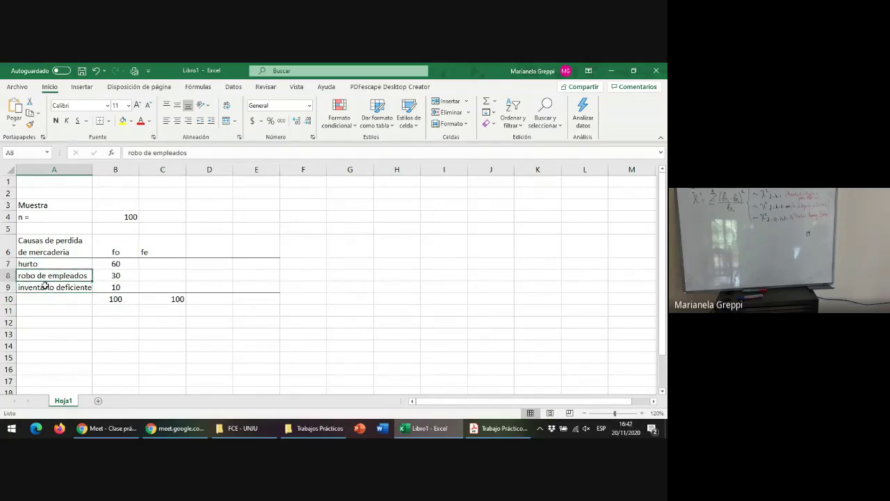
left_click(46, 285)
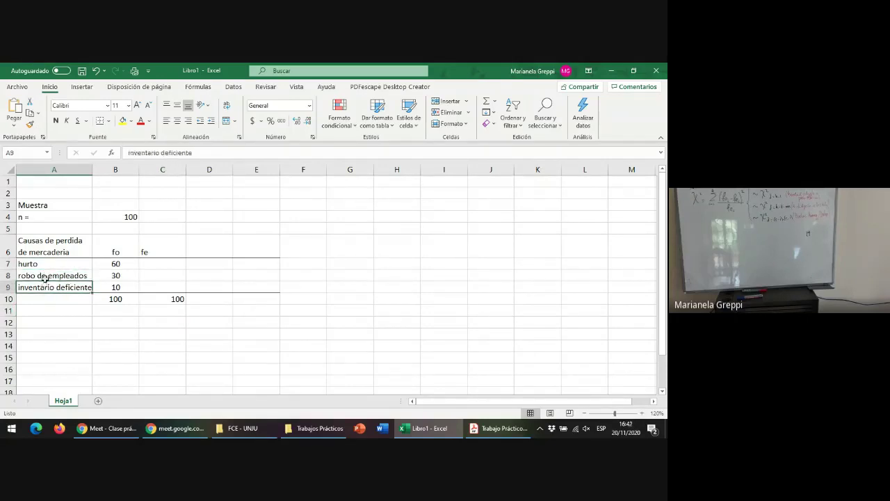
left_click(167, 267)
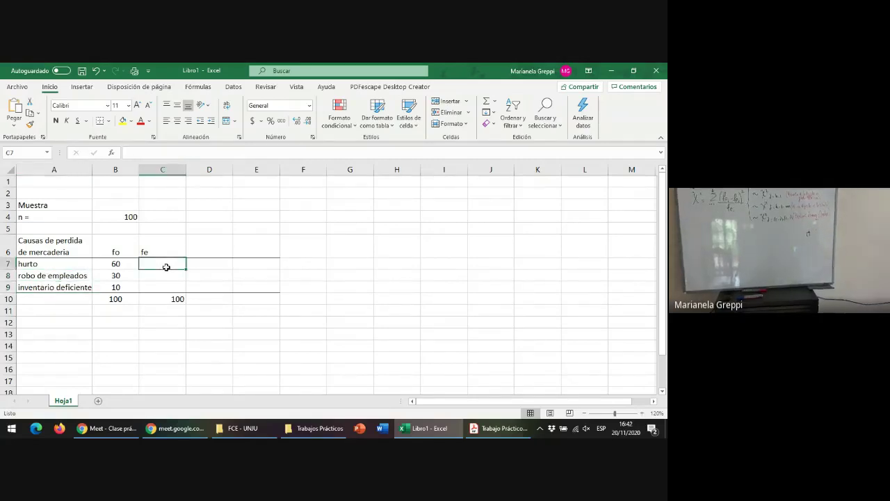
left_click(62, 262)
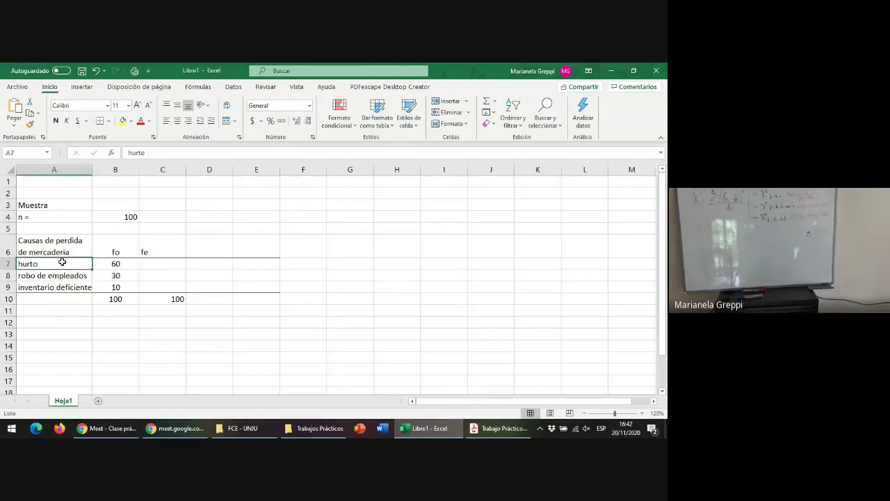
left_click(50, 276)
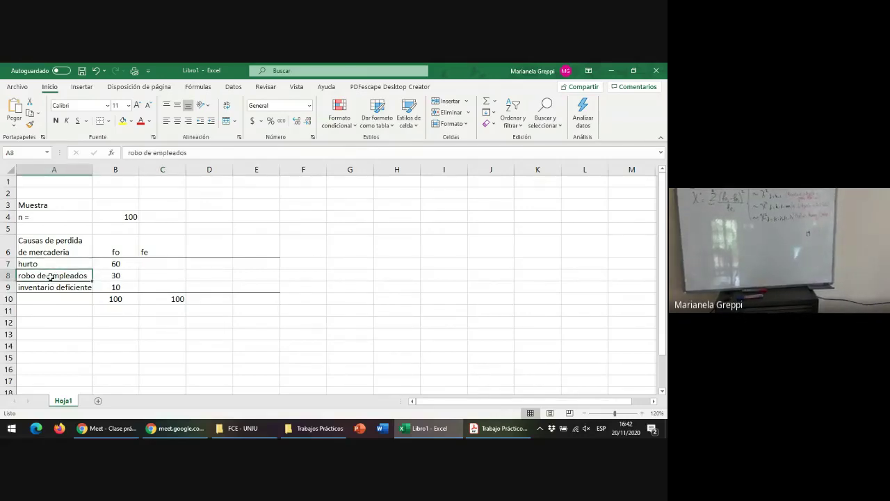
left_click(50, 286)
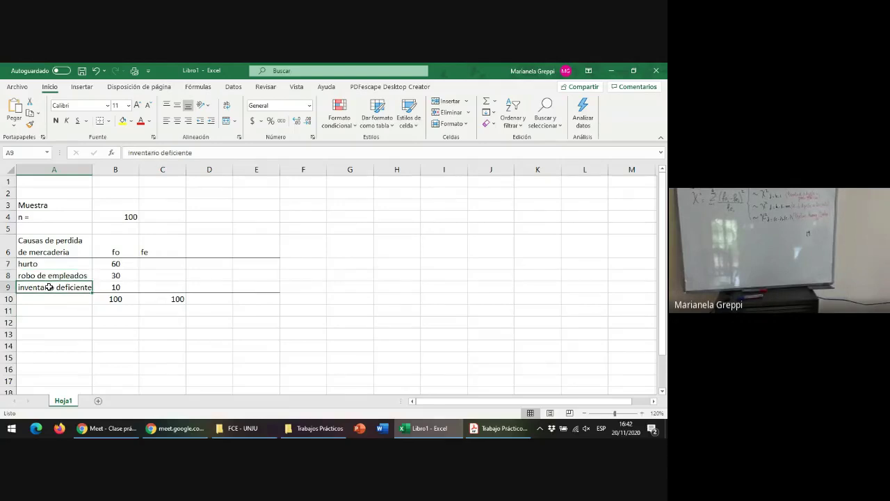
Step: Centre the contents of the whole column C
left_click(173, 172)
left_click(178, 121)
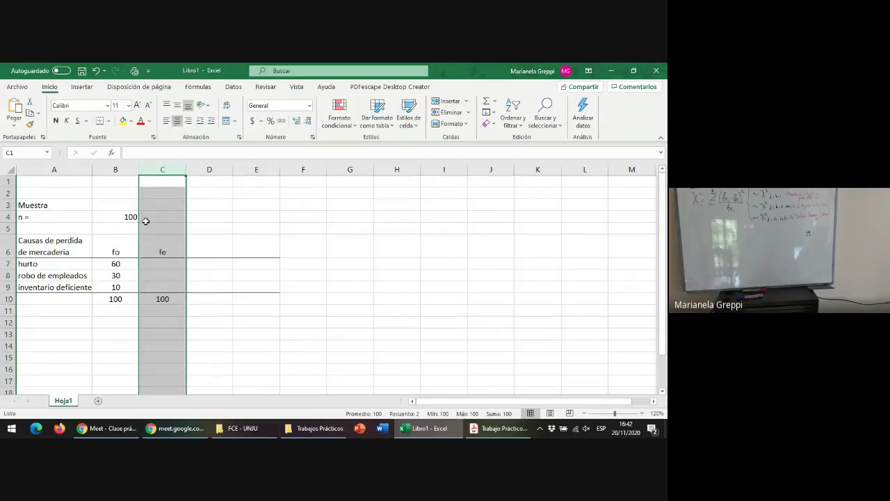
left_click(154, 287)
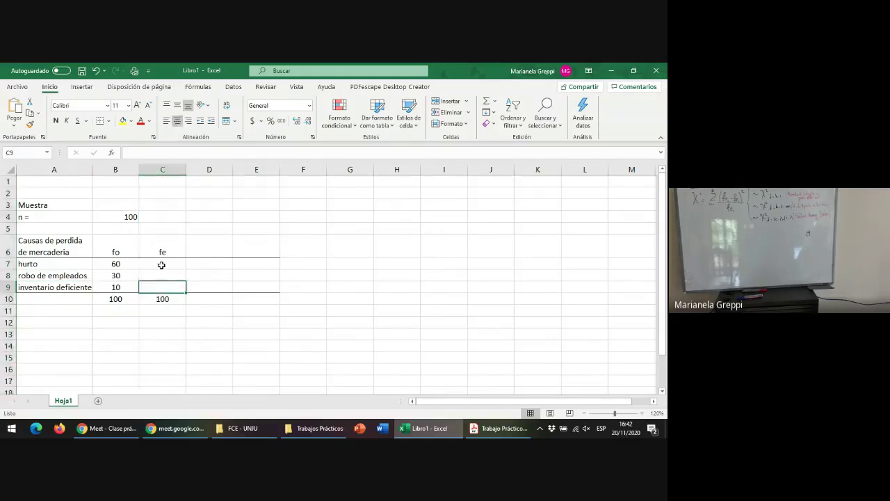
Step: Enter the expected frequencies 50 for hurto, 25 for robo de empleados and 25 for inventario deficiente in C7:C9
left_click(162, 265)
type("60")
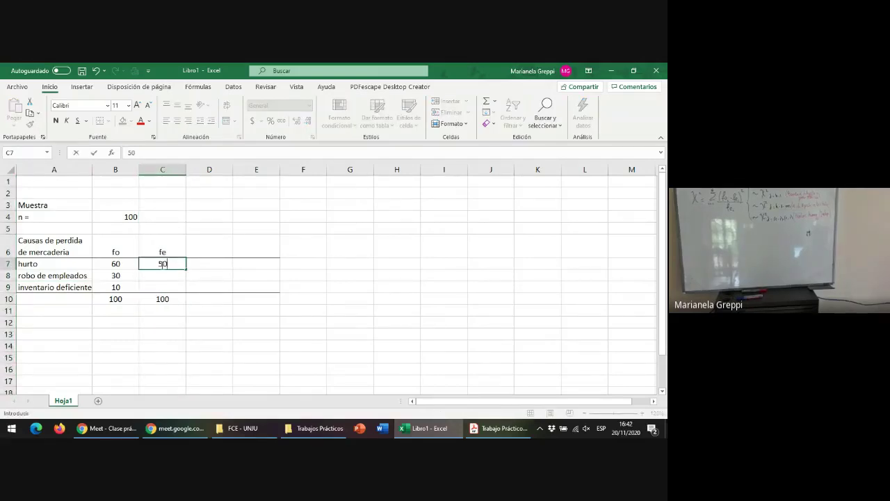
key("Return")
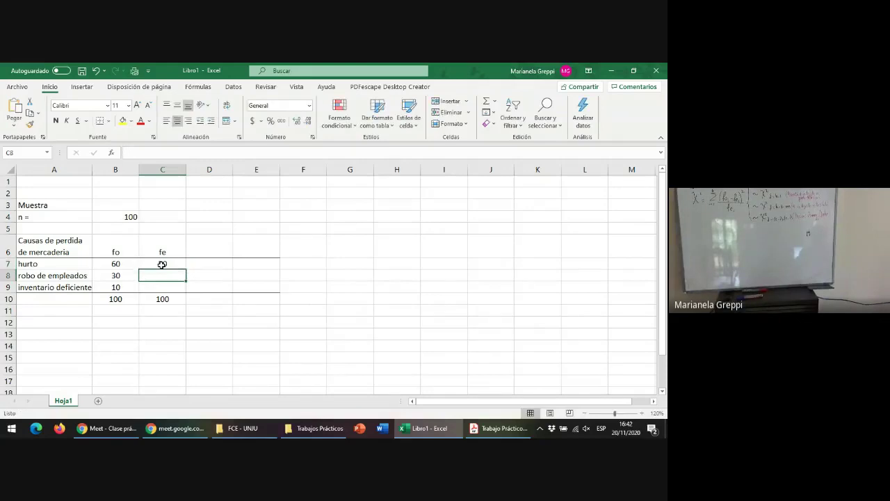
type("25")
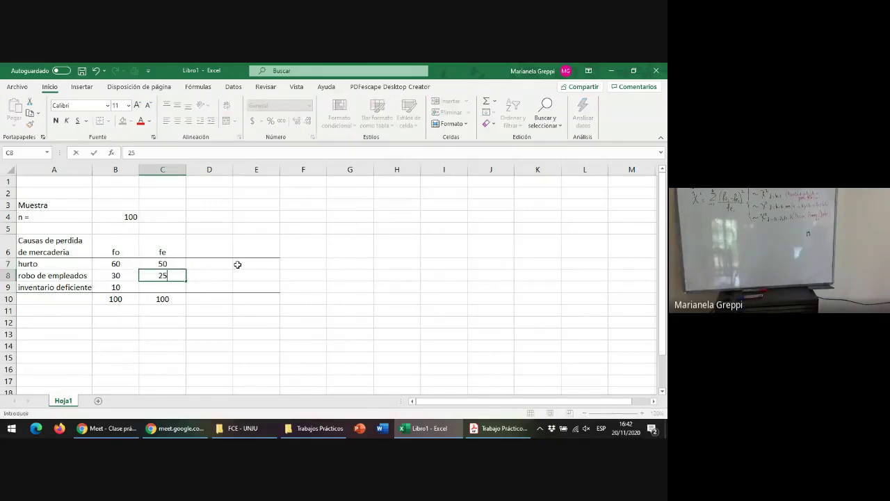
key("Return")
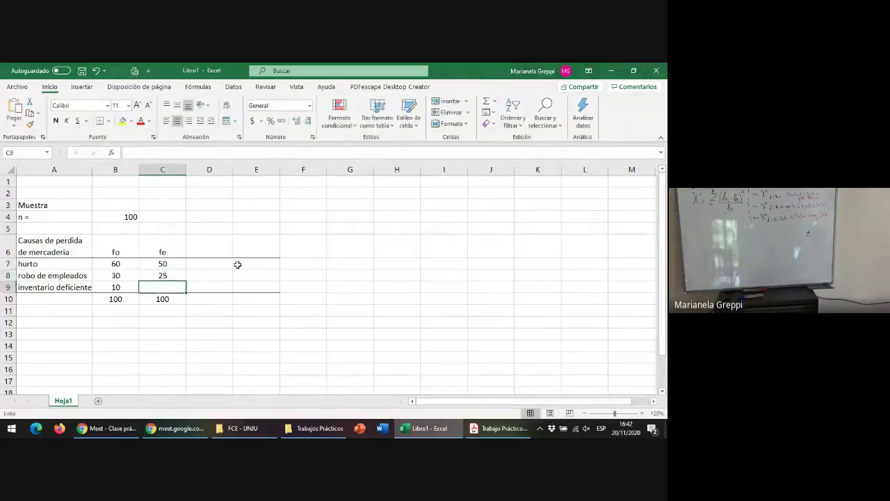
type("25")
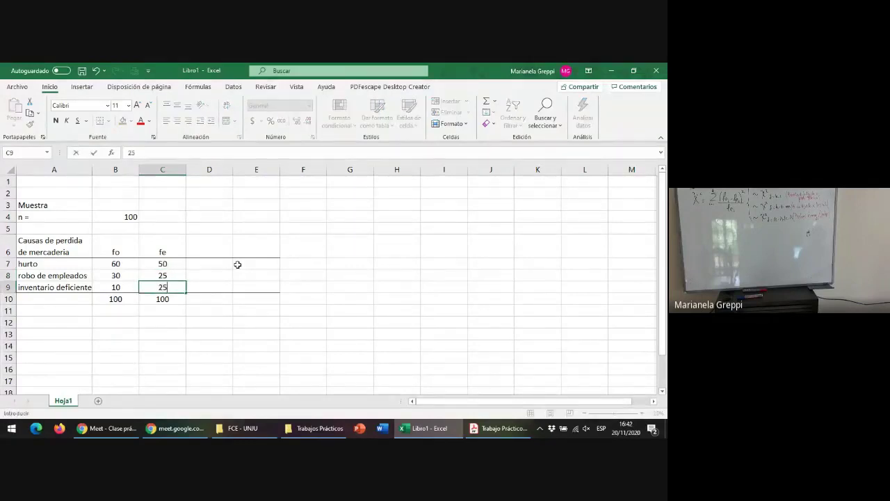
key("Return")
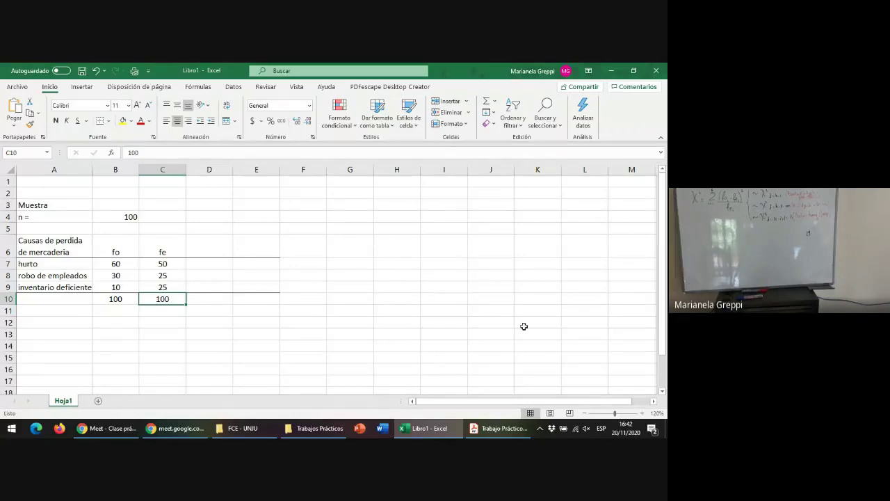
Step: Examine the loss-cause table and its observed frequencies in B6:B10 with the sheet enlarged to 220%
left_click(637, 414)
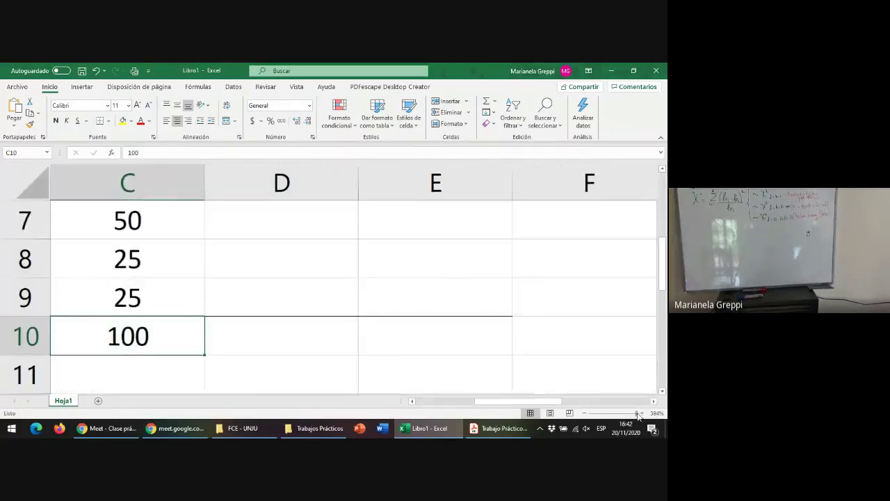
left_click(586, 413)
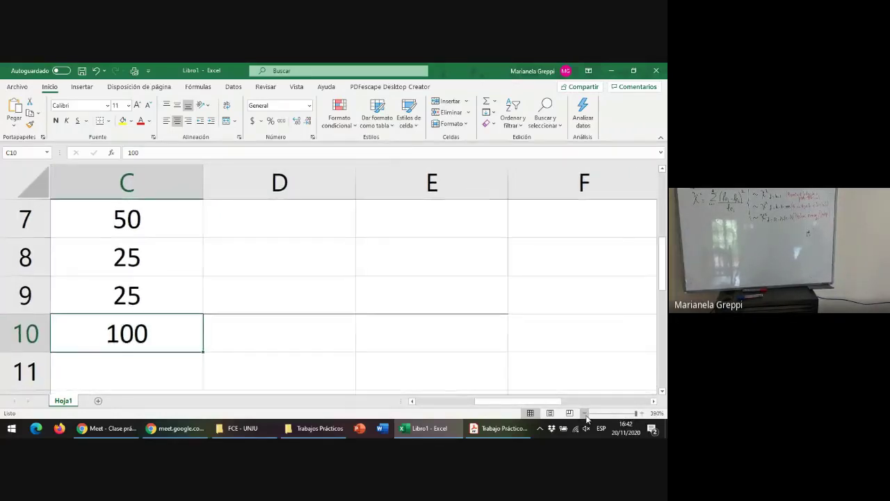
left_click(586, 413)
left_click(586, 413)
left_click(586, 413)
left_click(585, 414)
left_click(586, 413)
left_click(586, 413)
left_click(585, 413)
left_click(586, 413)
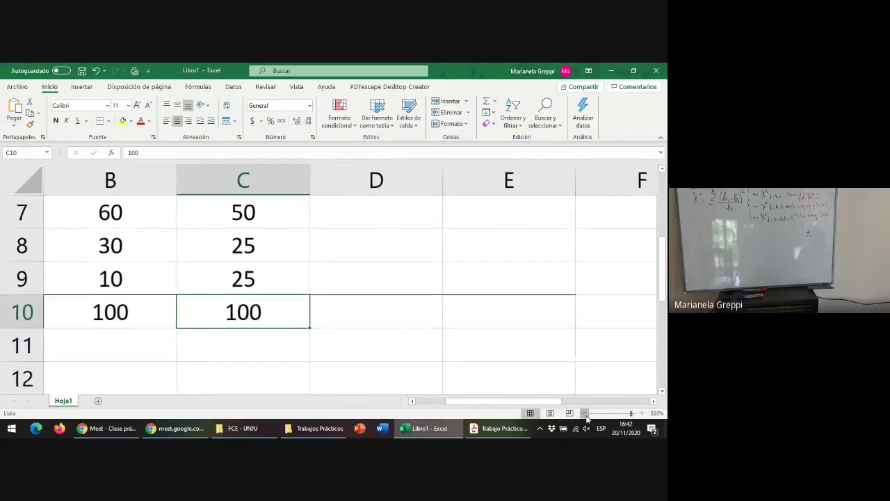
left_click(586, 413)
left_click(586, 413)
left_click(586, 413)
left_click(585, 413)
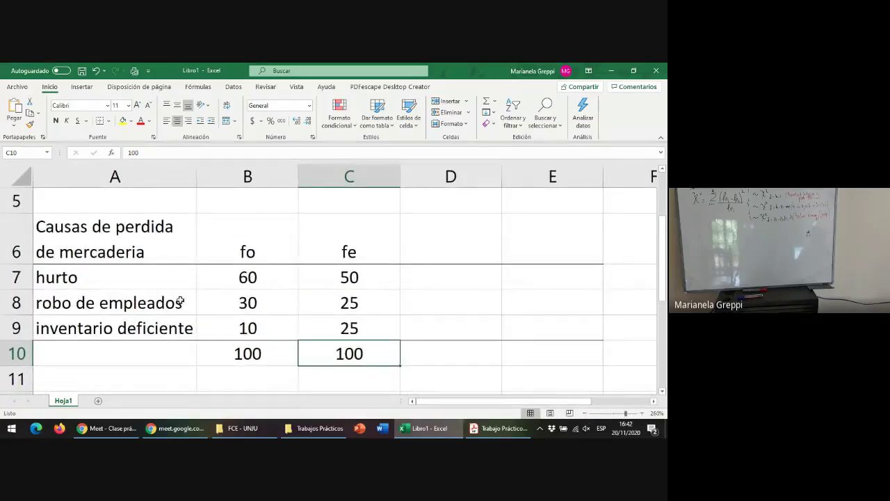
left_click(584, 414)
left_click(583, 415)
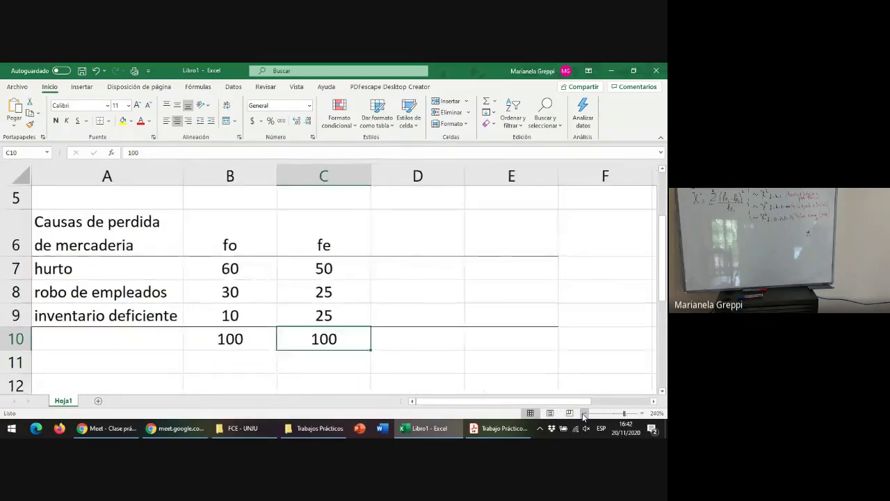
left_click(584, 414)
left_click(584, 415)
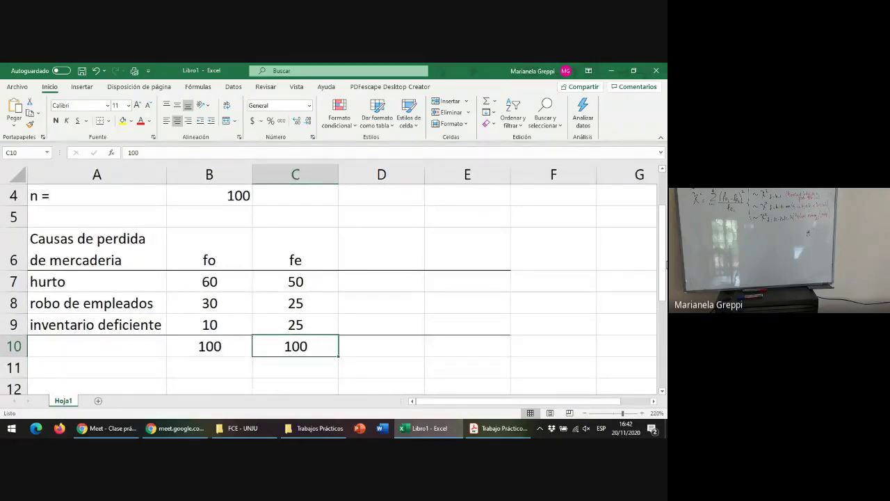
scroll(176, 284, "up", 1)
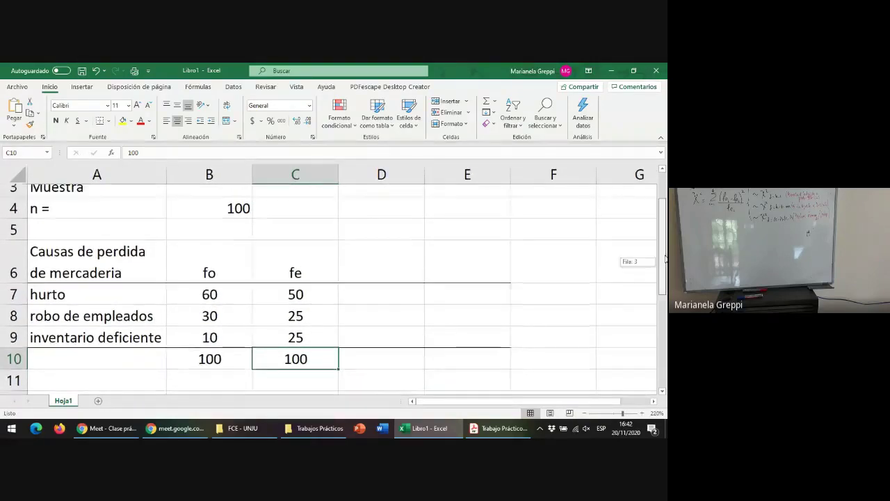
left_click(75, 263)
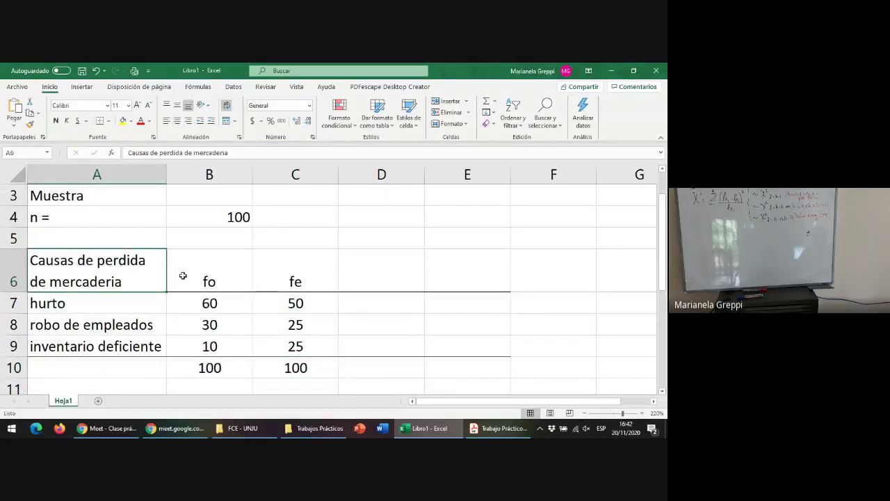
left_click_drag(209, 281, 212, 366)
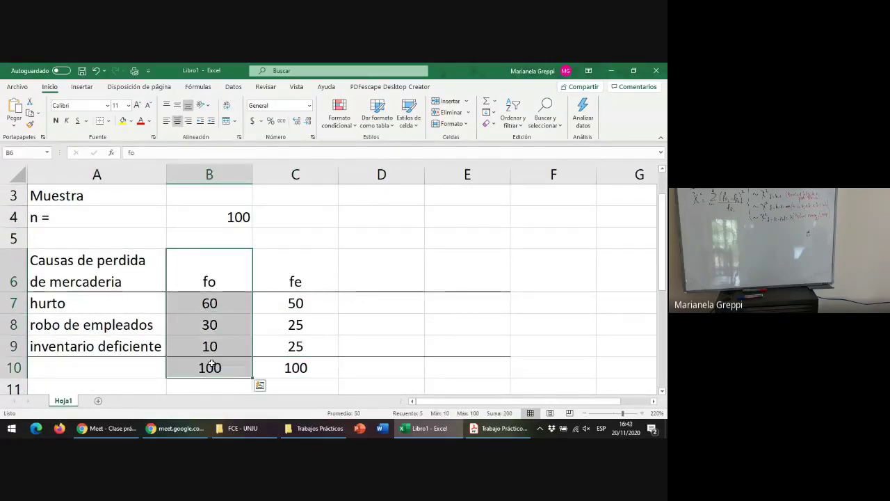
Step: Reread the question of exercise 4 in the Acrobat Reader PDF and check it against the expected frequency in C7 of the Excel sheet
left_click(480, 431)
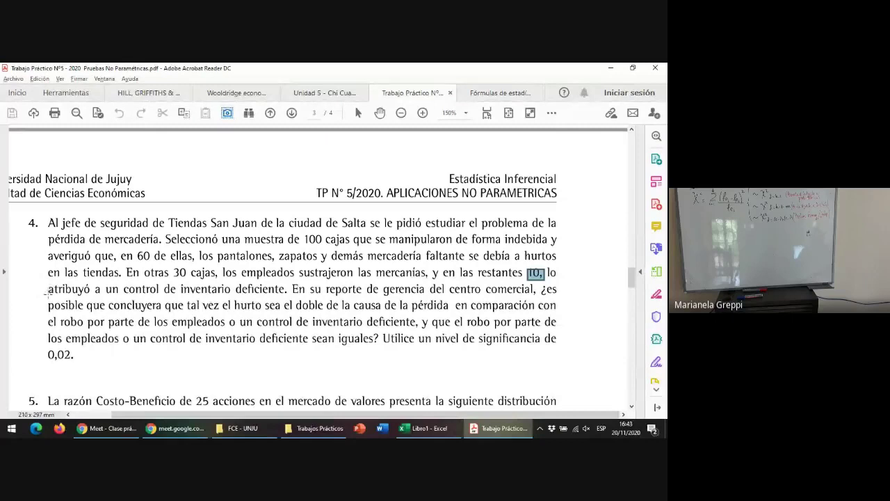
left_click_drag(48, 293, 568, 369)
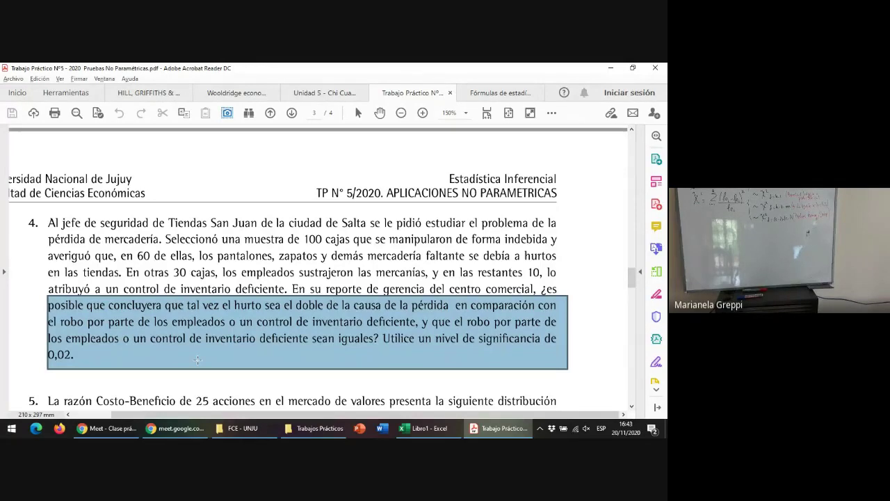
key("alt+Tab")
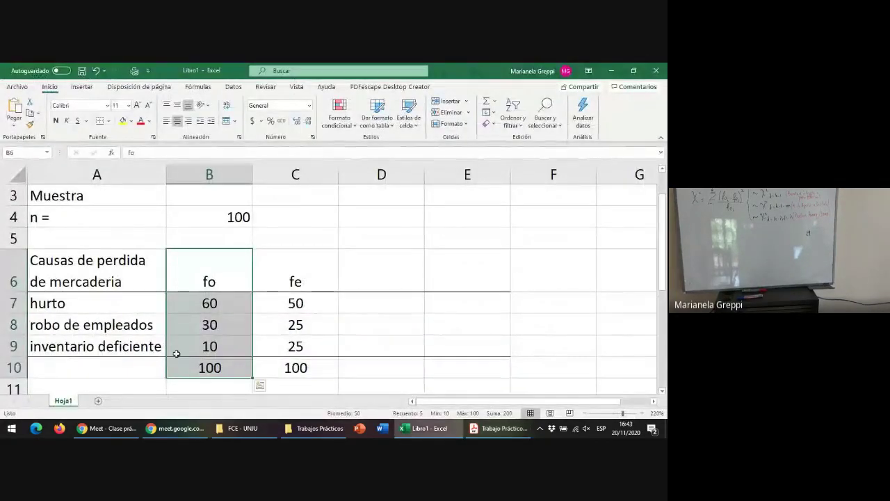
left_click(307, 303)
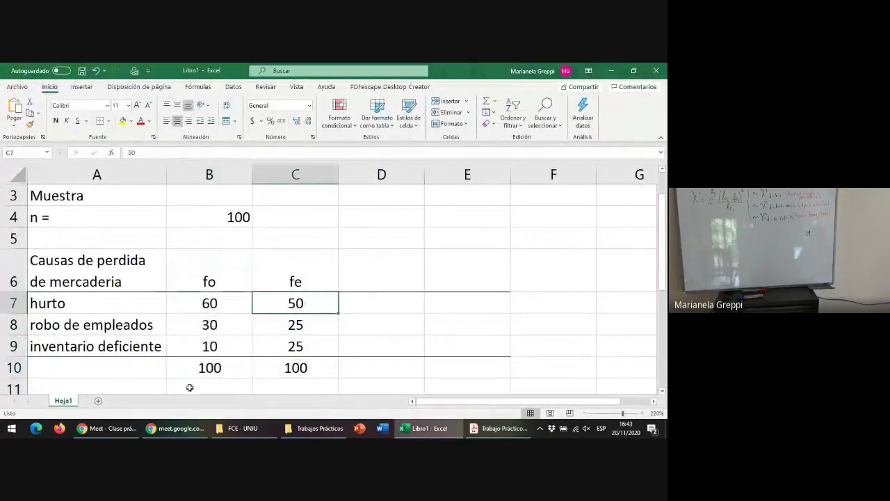
mouse_move(168, 433)
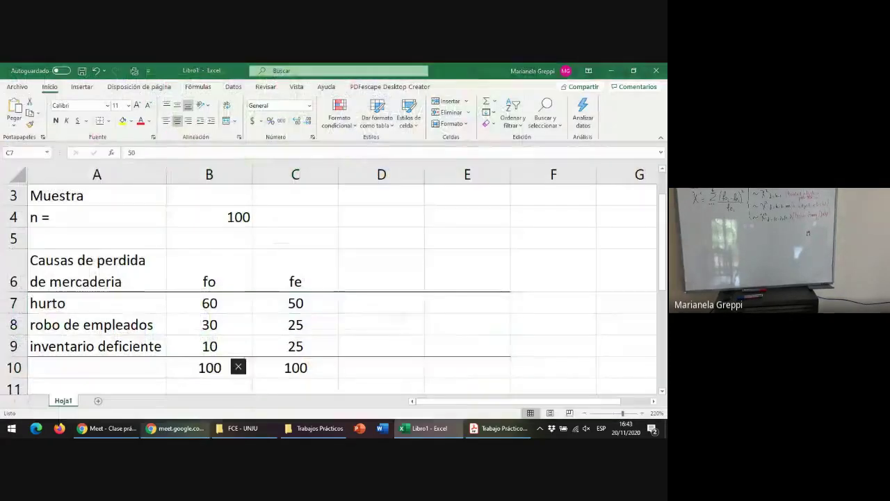
Step: Stop sharing the screen in the Google Meet call
left_click(224, 394)
left_click(391, 404)
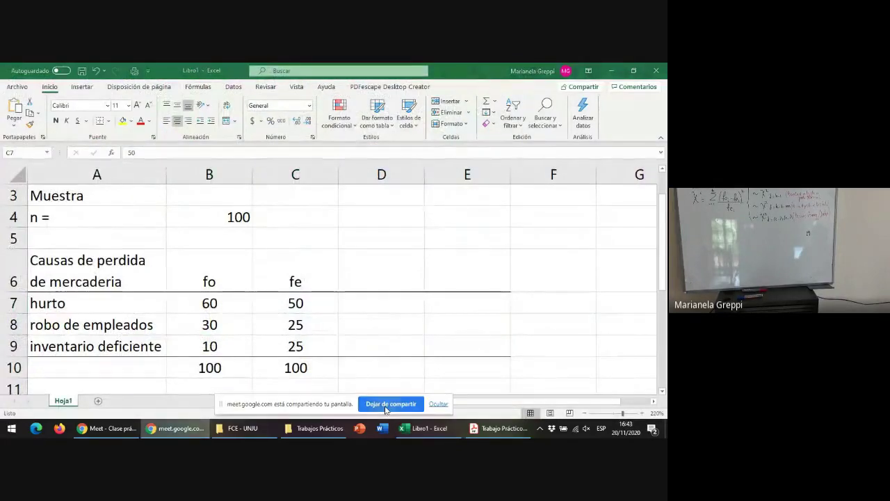
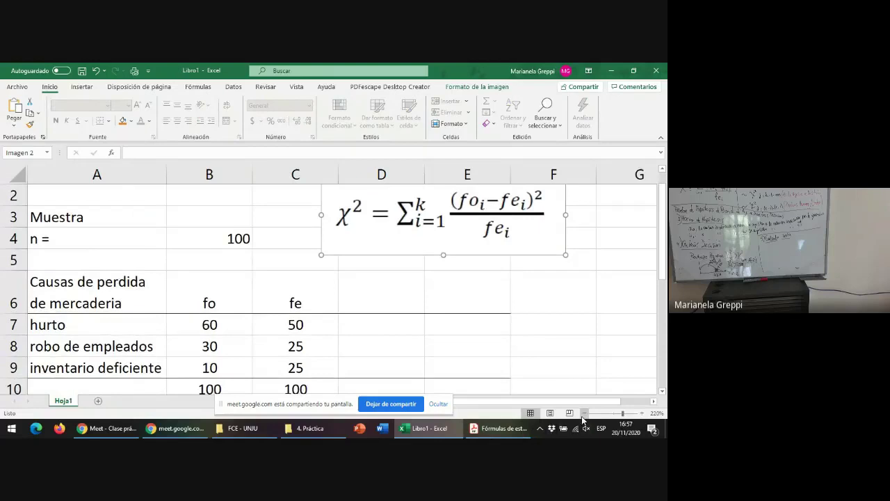
Step: Hide the screen-sharing notice and shrink the chi-square formula picture above the table proportionally
left_click(583, 413)
left_click(583, 413)
left_click(584, 414)
left_click(584, 413)
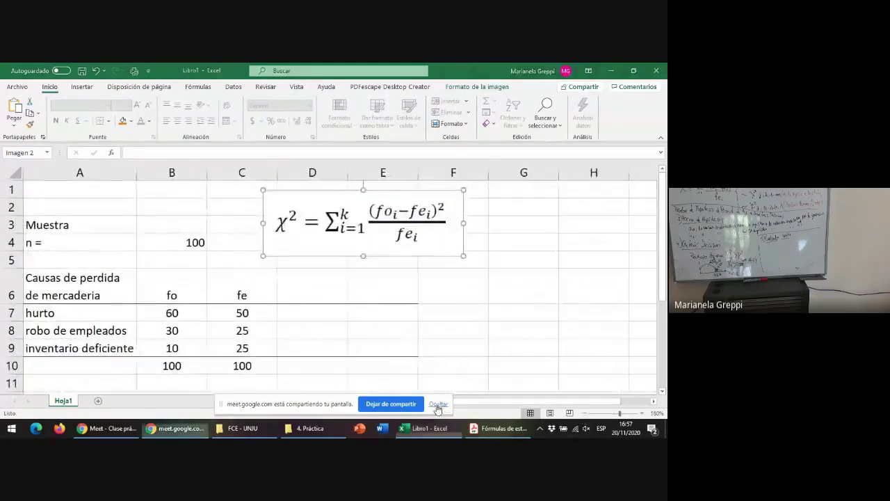
left_click(437, 405)
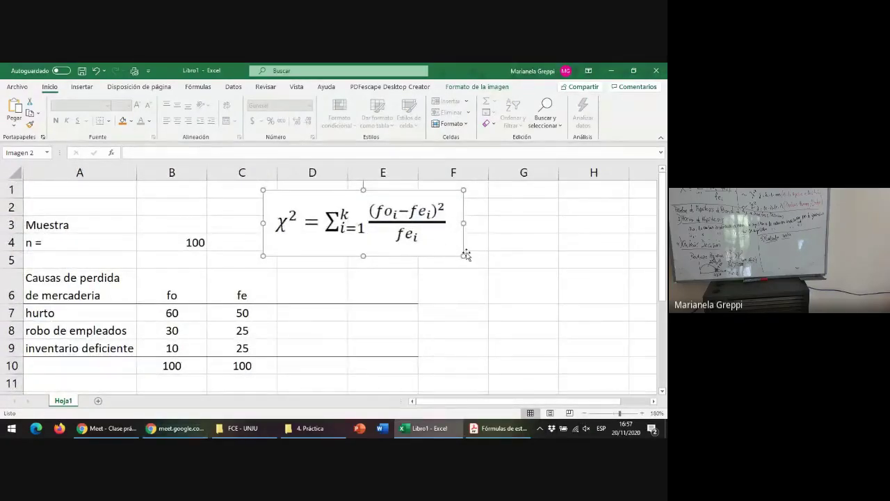
left_click_drag(465, 255, 435, 246)
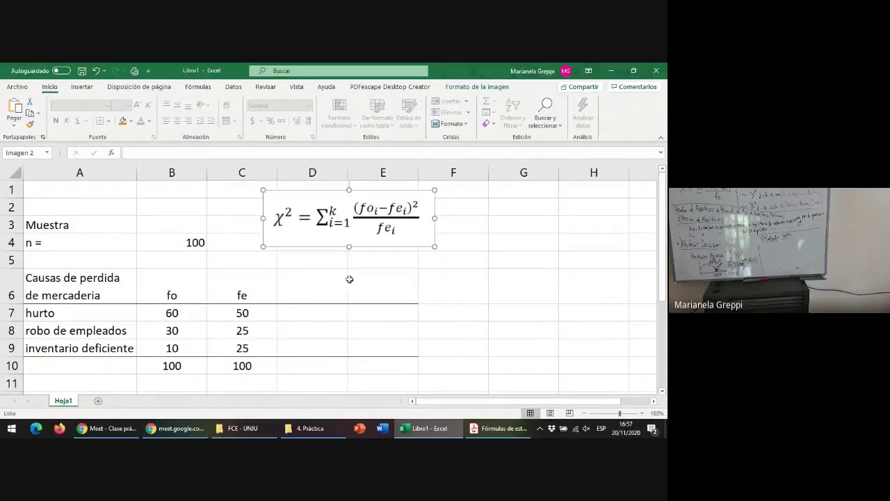
Step: Enter the column header "fo - fe" in D6
left_click(296, 298)
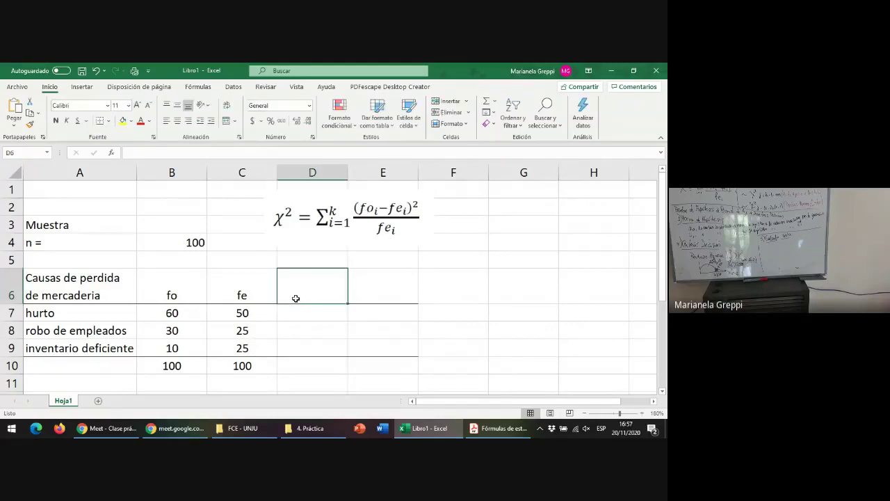
type("fo -")
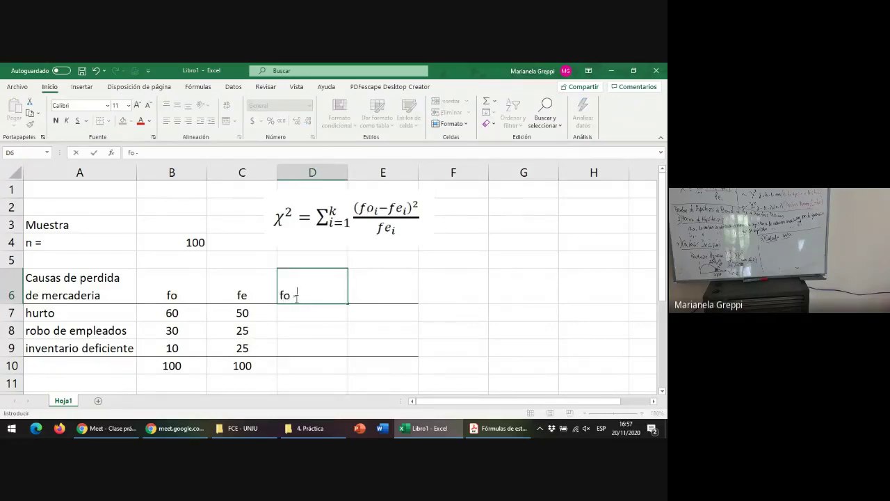
type(" fe")
key("Return")
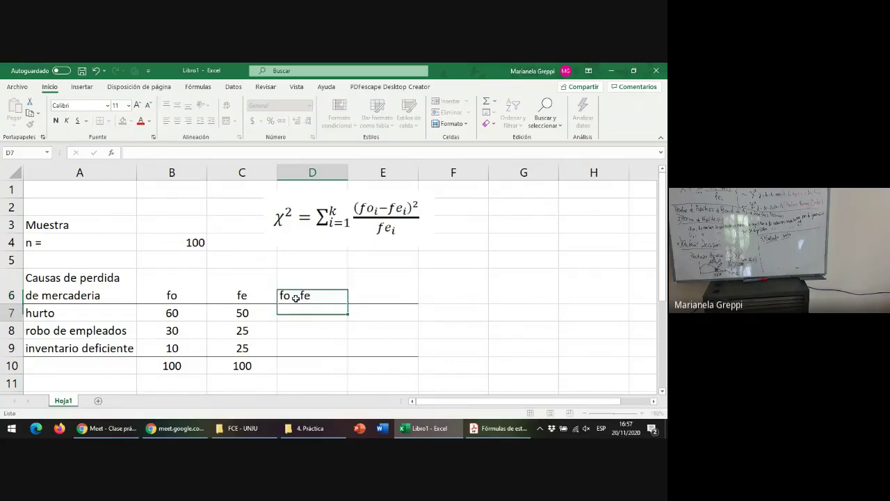
Step: Calculate the difference in D7 with the formula +B7-C7 and fill it down to D9
type("+")
left_click(171, 313)
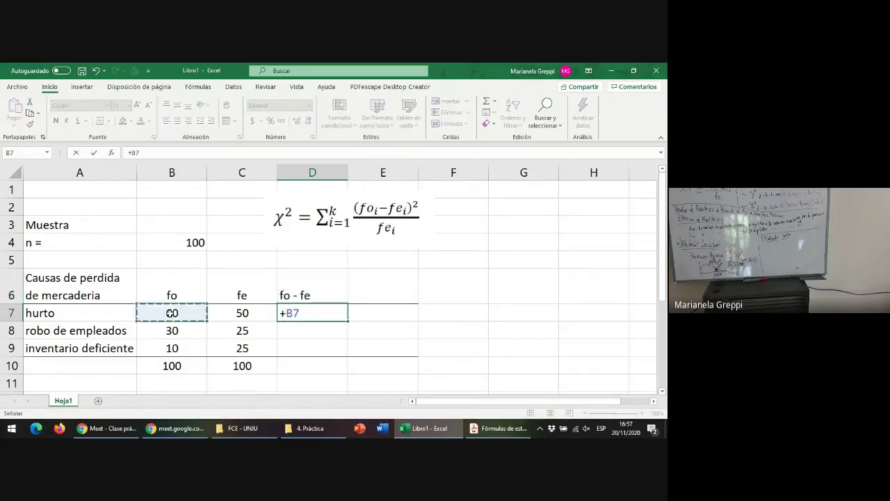
type("-")
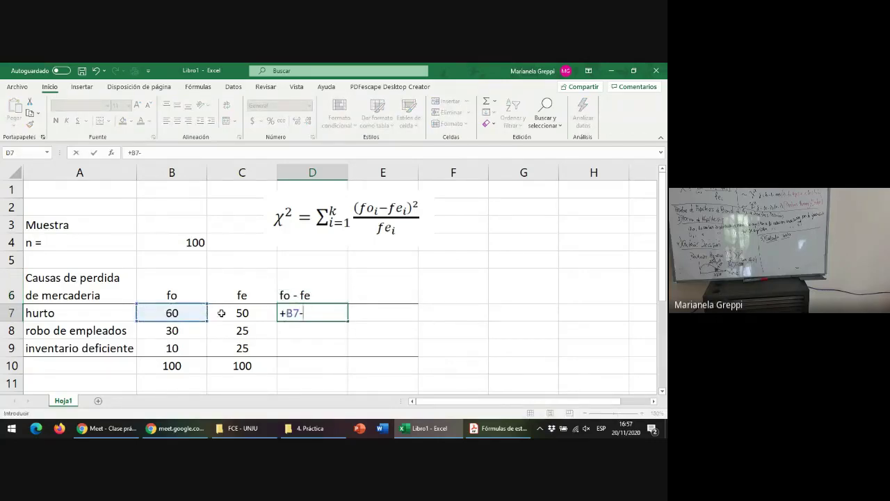
left_click(221, 313)
key("Return")
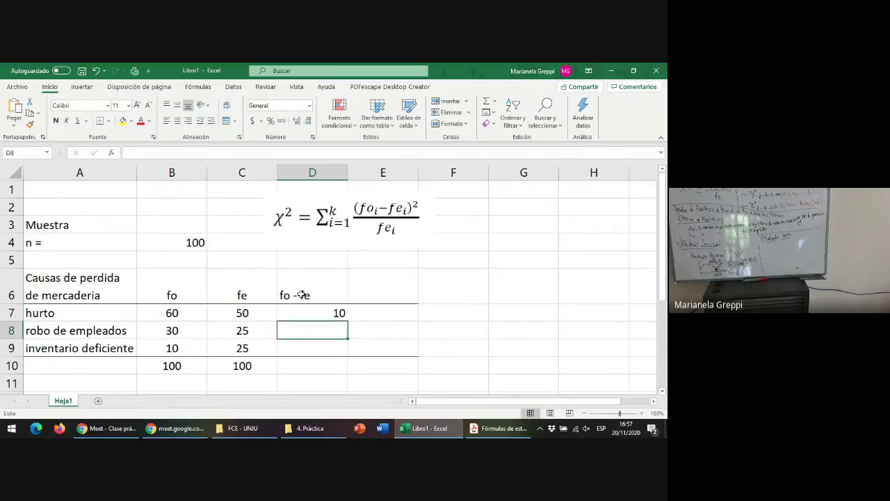
left_click(316, 311)
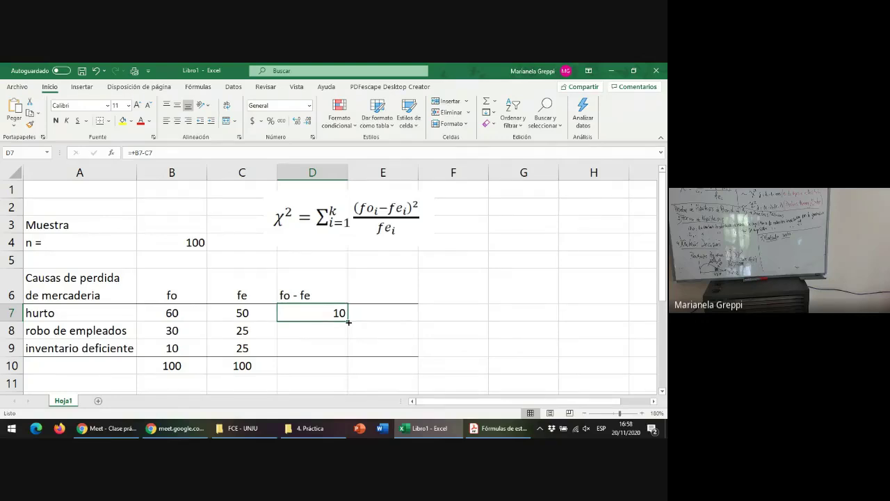
left_click_drag(348, 322, 350, 353)
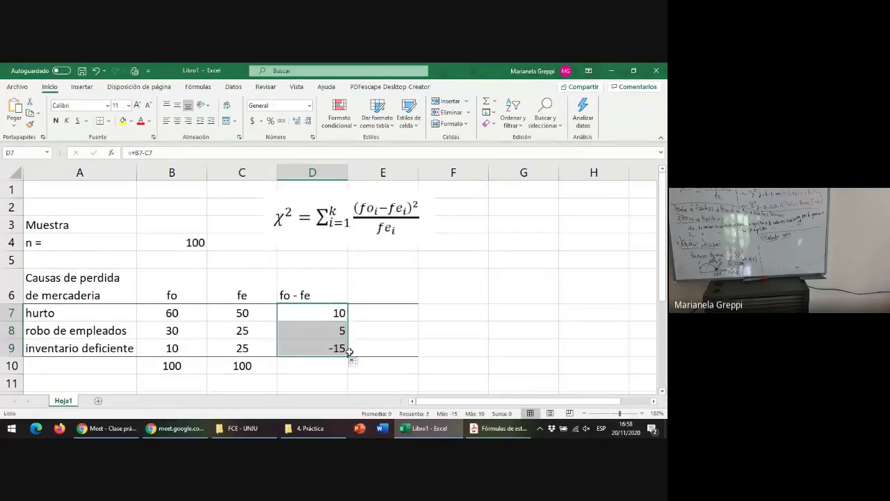
Step: Inspect the filled formulas in D8 and D9 to check which cells they reference
double_click(319, 330)
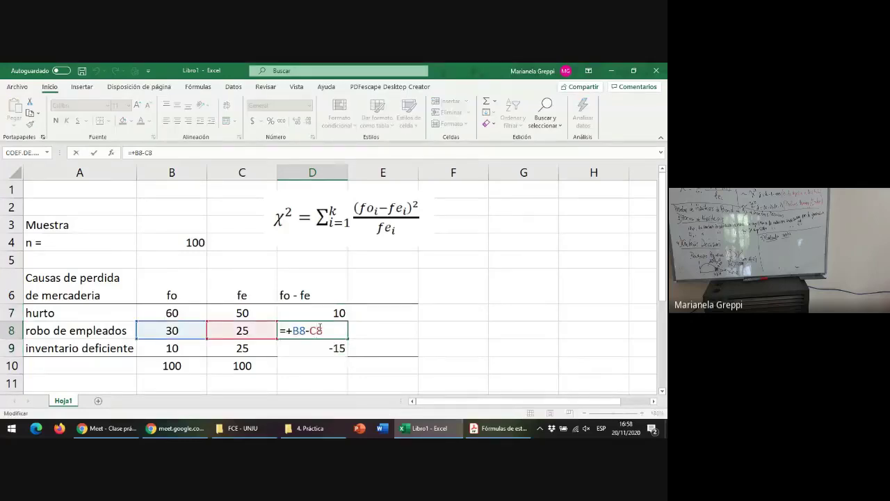
key("Return")
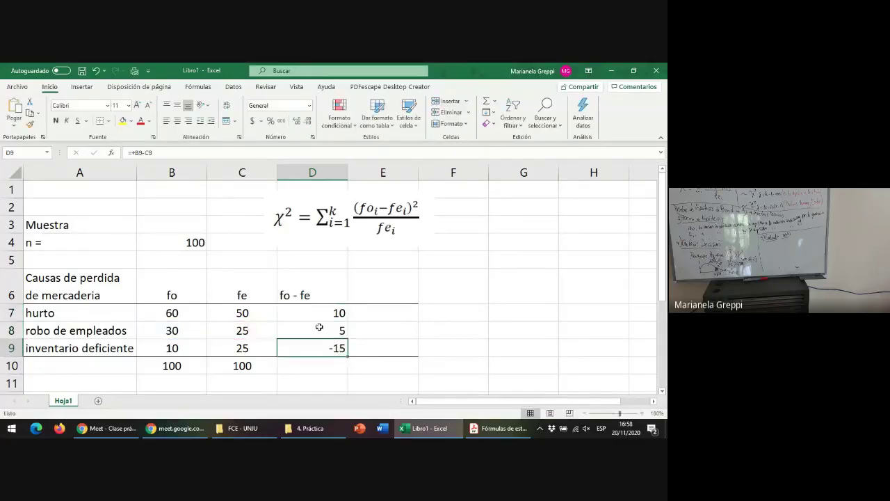
double_click(320, 348)
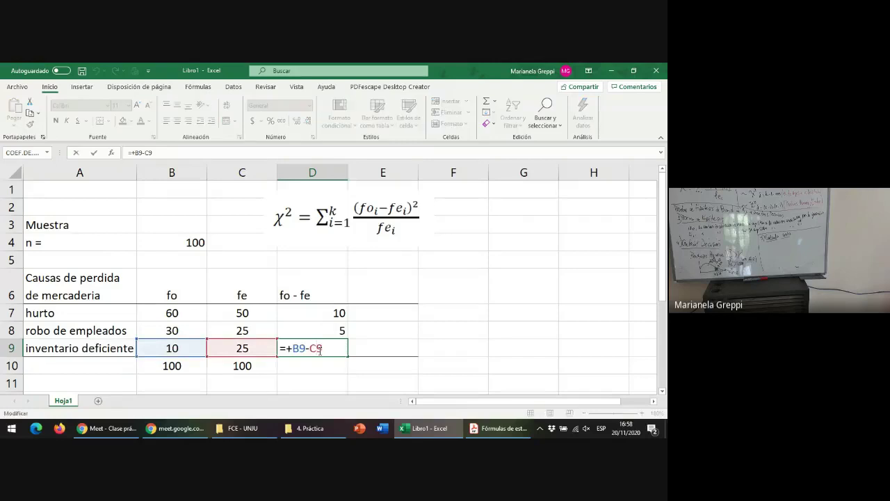
key("Return")
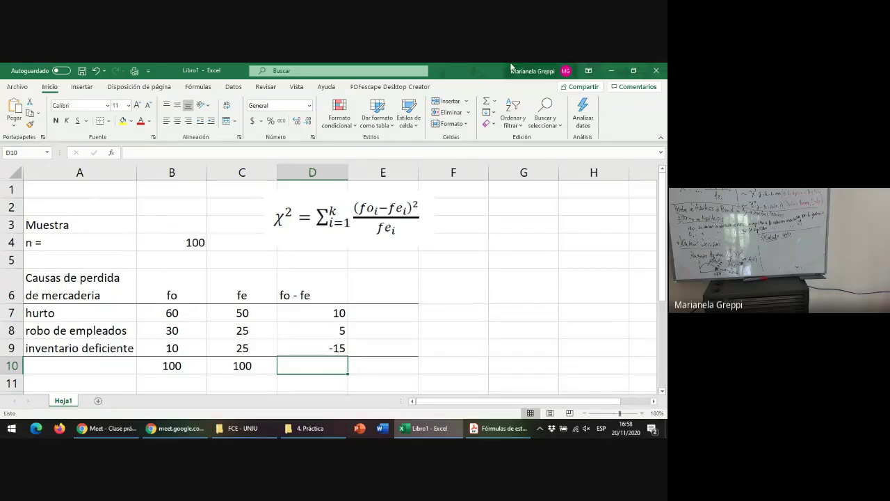
Step: Total the fo - fe differences D7:D9 in D10 with the SUMA function
left_click(489, 101)
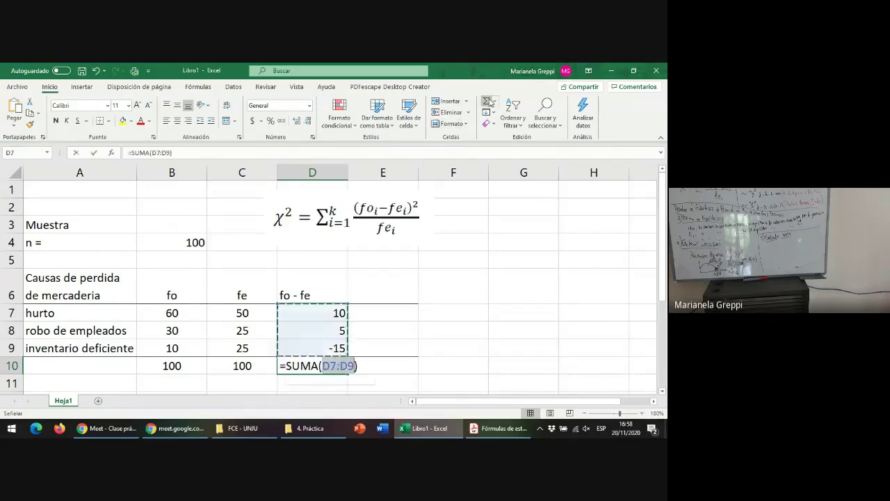
key("Return")
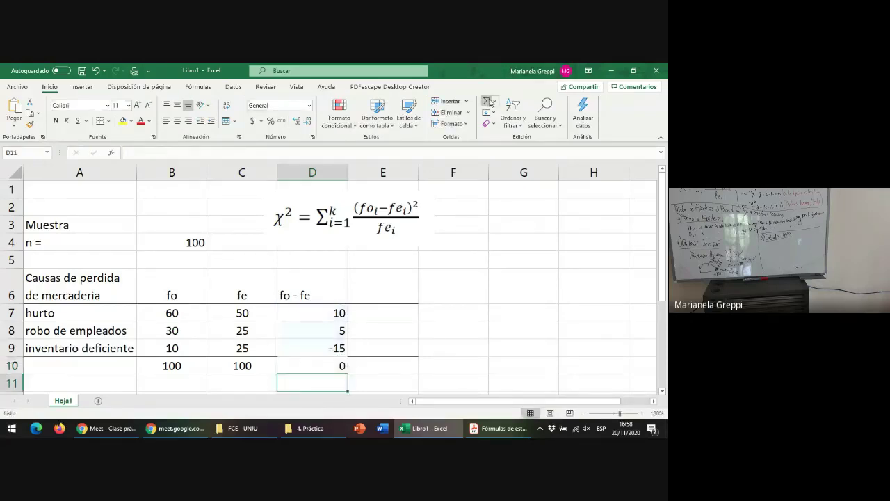
left_click(318, 346)
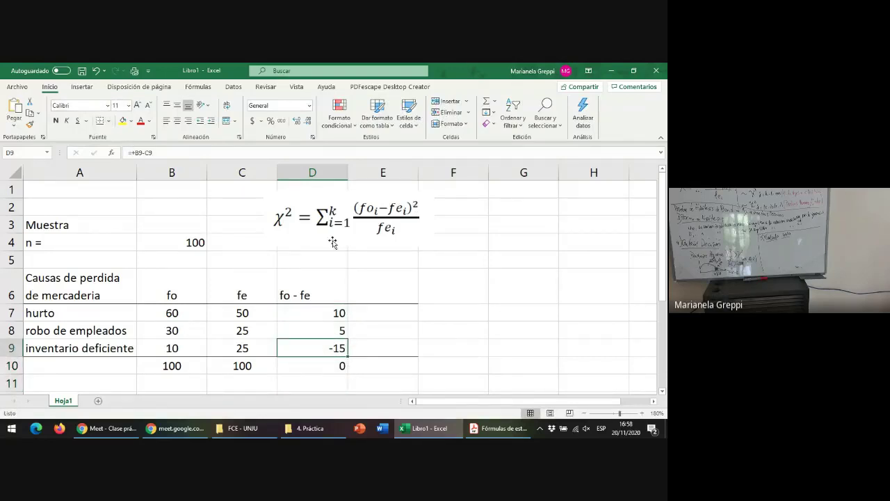
Step: Enter the column header "(fo-fe)^2" in E6
left_click(379, 290)
type("(")
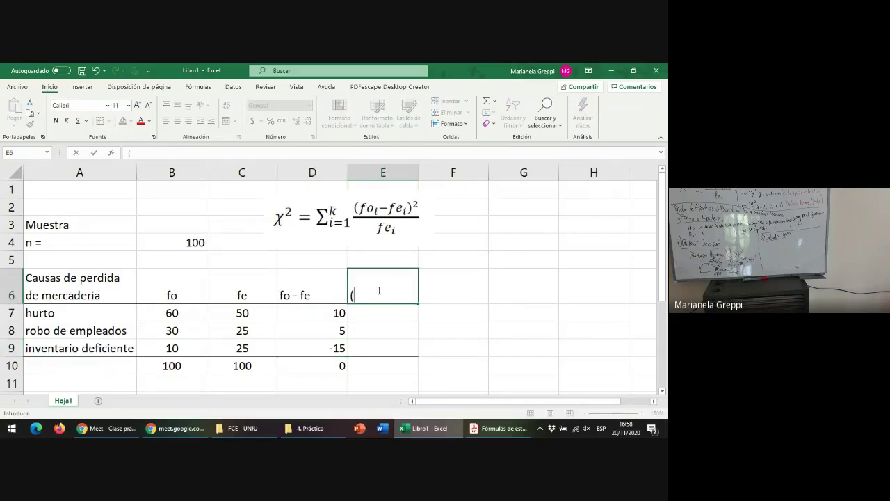
type("fo-fe")
type(")^2")
left_click_drag(383, 294, 387, 295)
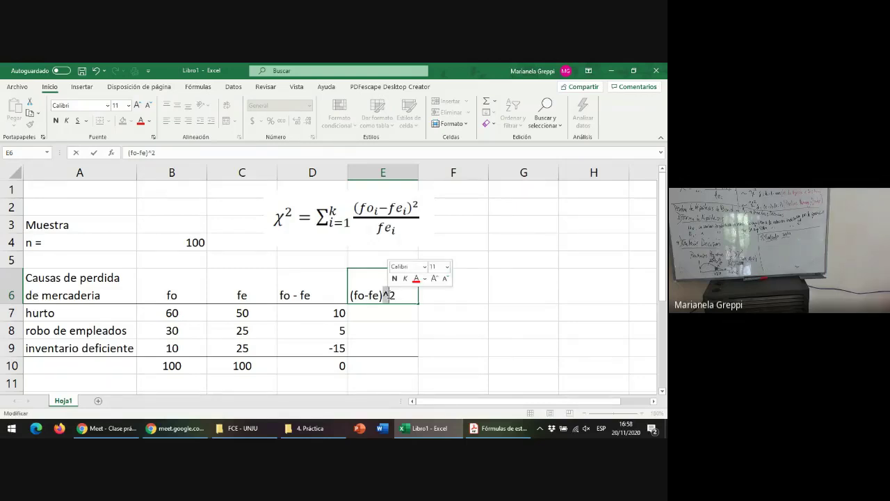
left_click(395, 306)
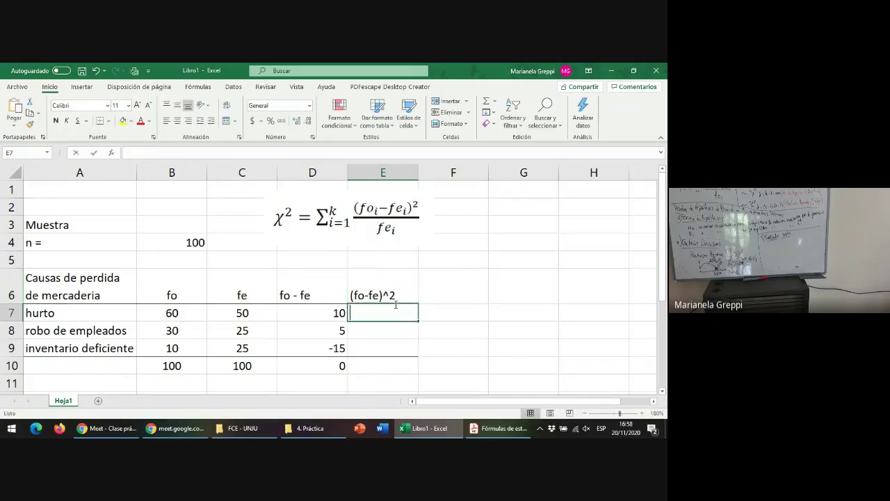
Step: Square the difference in E7 with the formula +D7*D7 and fill it down to E9
type("+")
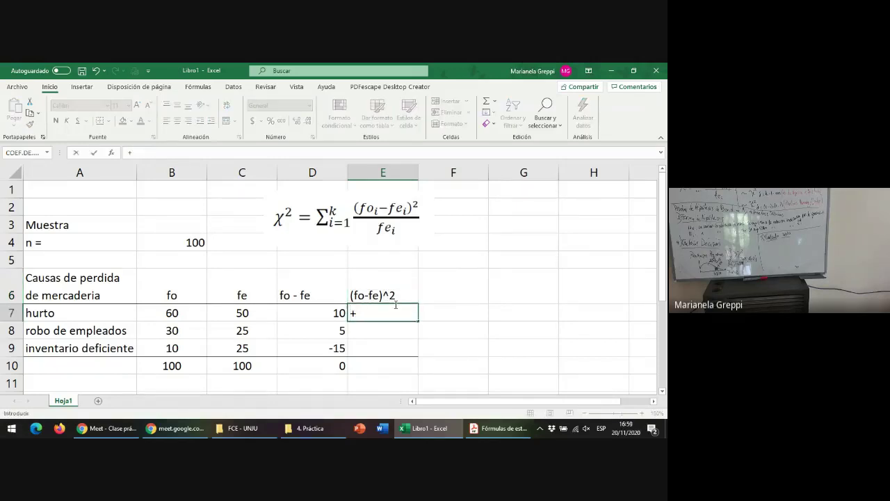
left_click(323, 308)
type("*")
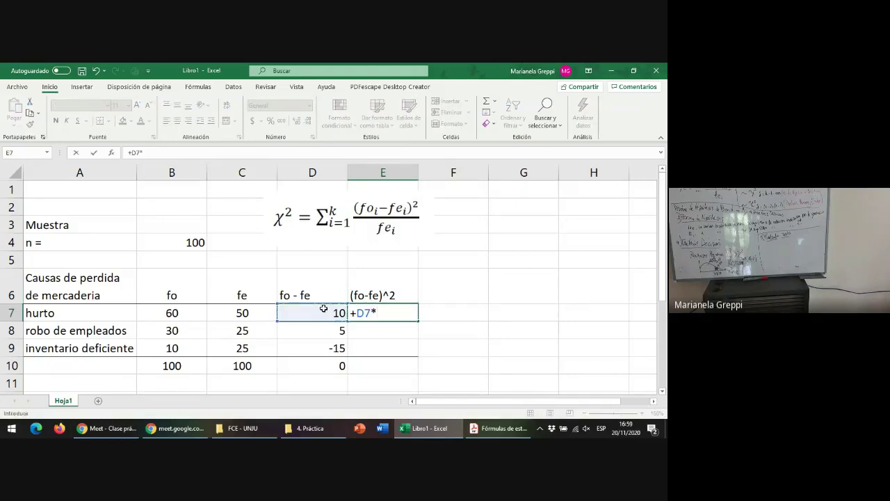
left_click(323, 308)
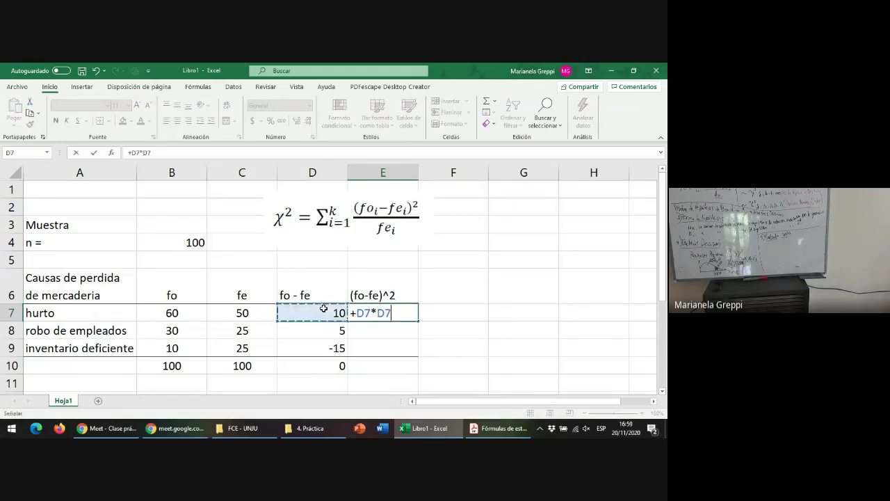
key("Return")
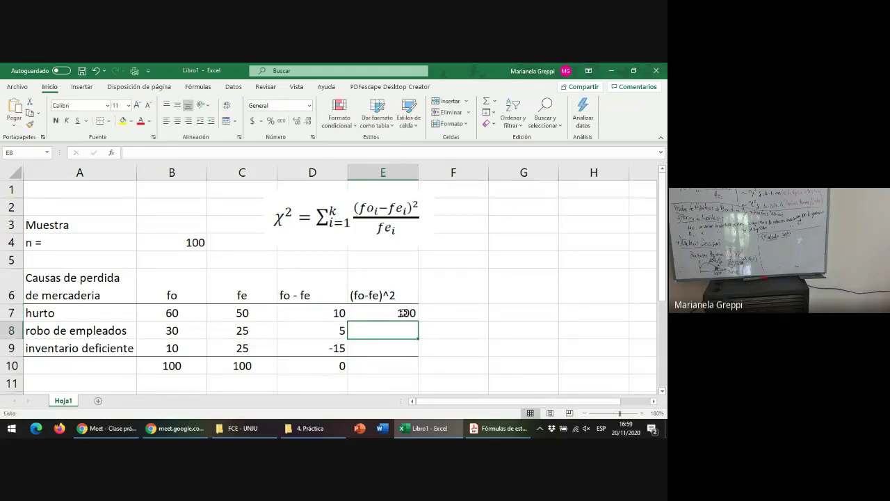
left_click(408, 313)
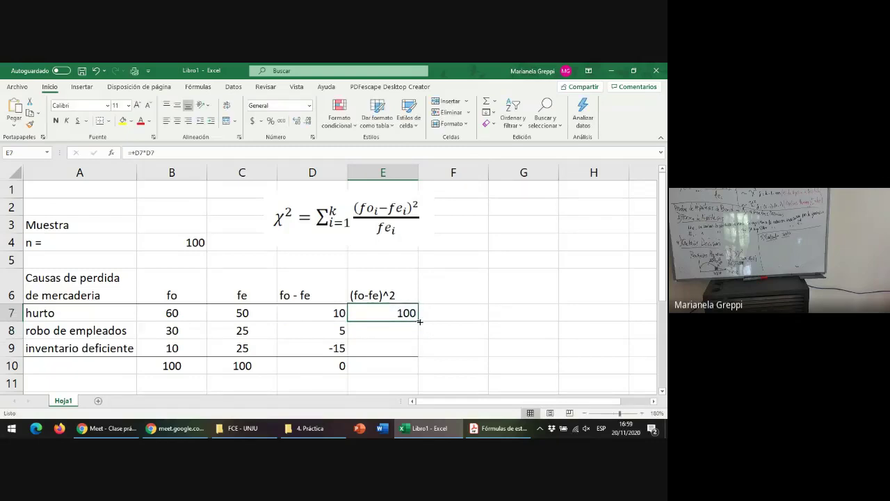
left_click_drag(419, 321, 416, 352)
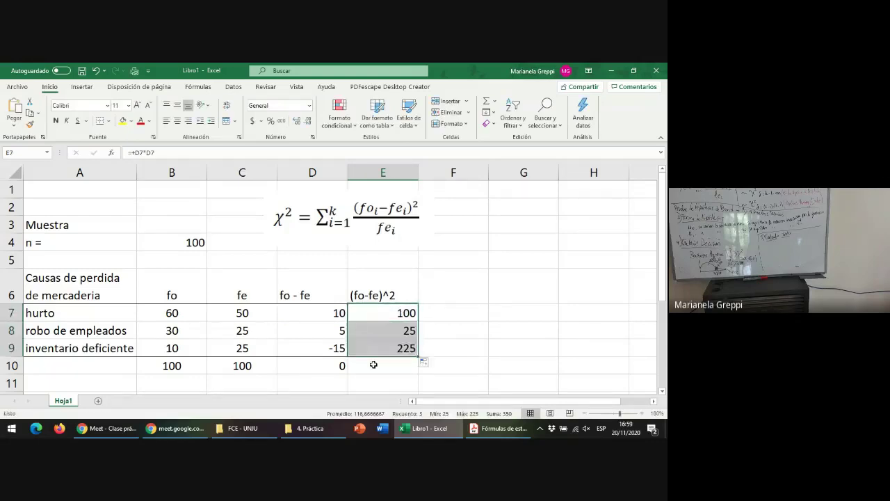
Step: Copy the header from E6 to F6 and extend it to read "(fo-fe)^2/ fe"
left_click(427, 301)
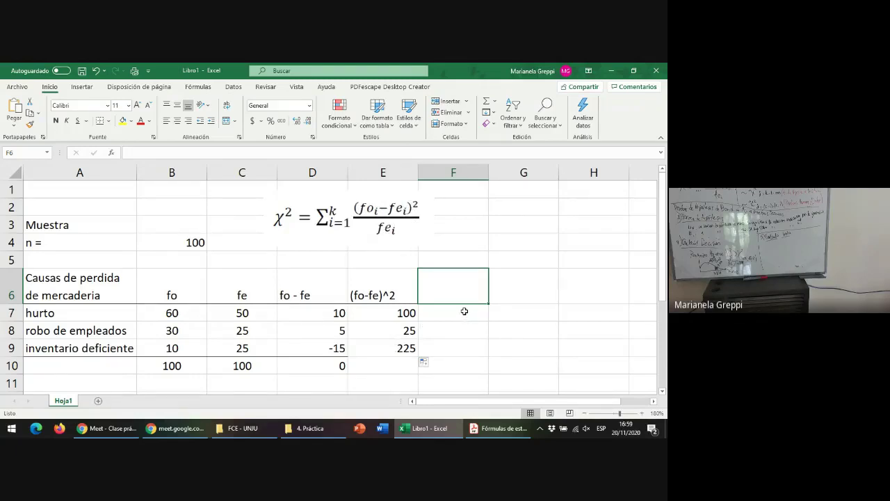
left_click(374, 296)
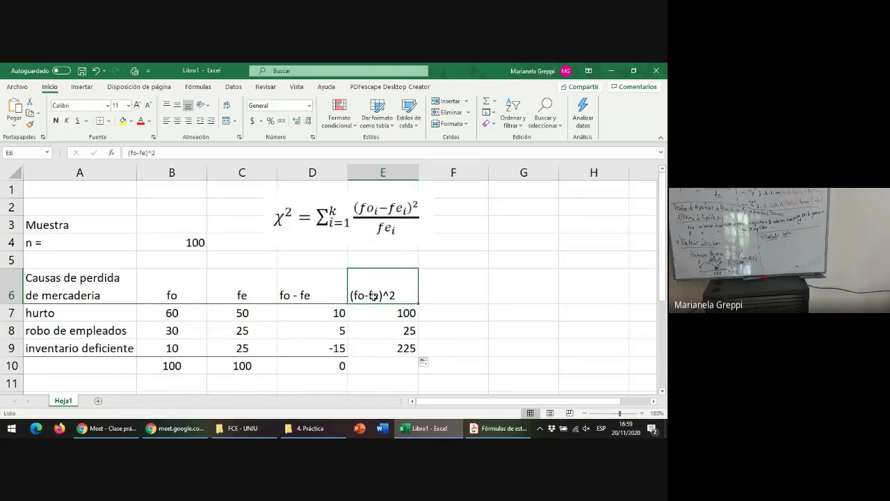
key("ctrl+c")
left_click(441, 292)
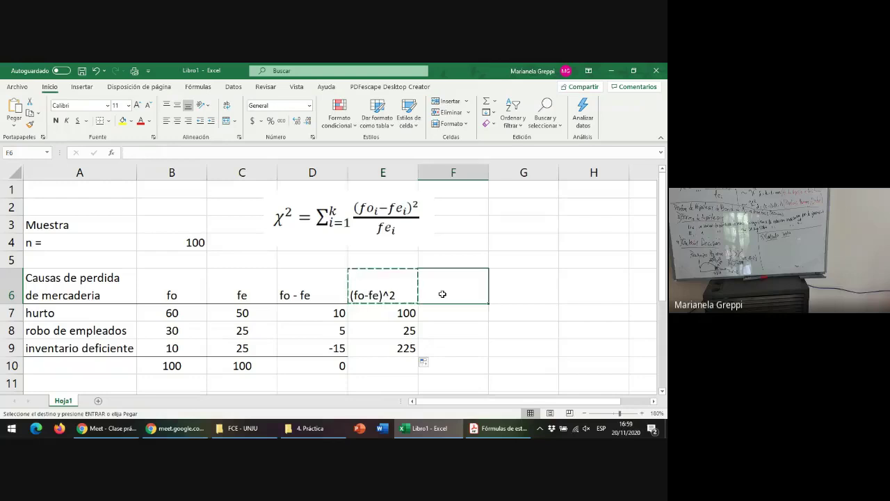
key("ctrl+v")
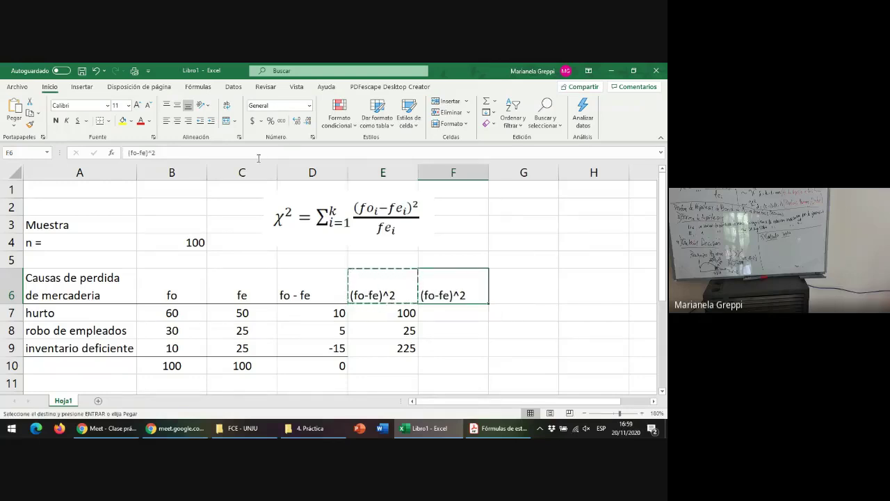
left_click(258, 155)
type("/")
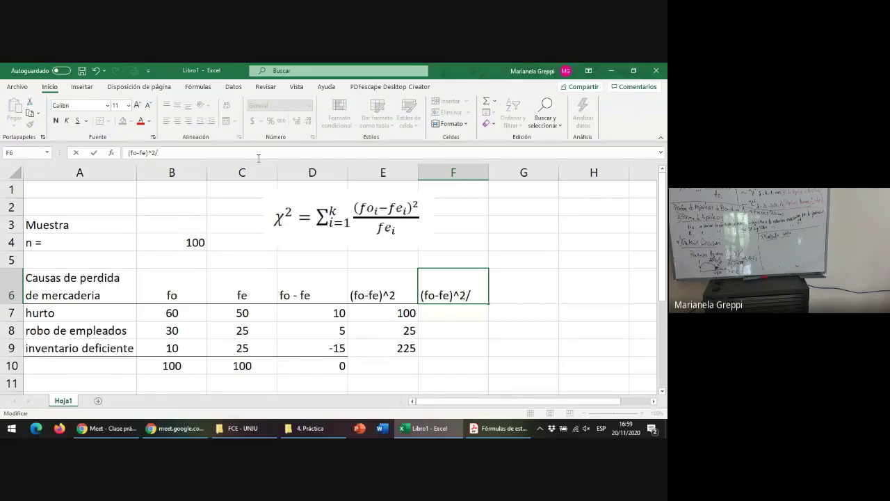
type(" fe")
key("Return")
Step: Divide the hurto squared difference by its expected frequency in F7 with the formula +E7/C7
type("+")
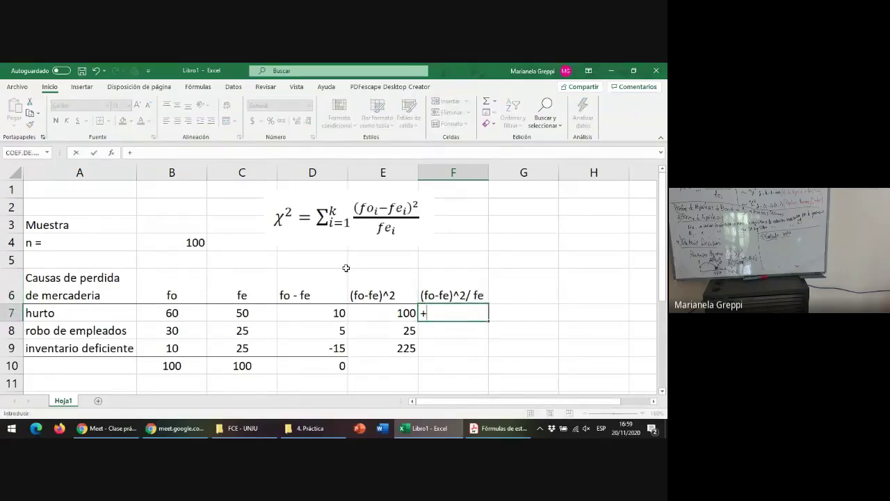
left_click(382, 307)
type("/")
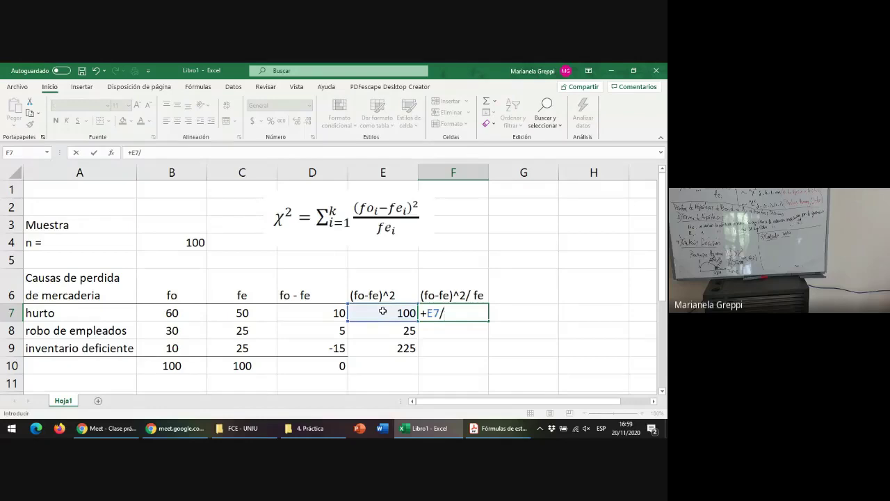
left_click(256, 311)
key("Return")
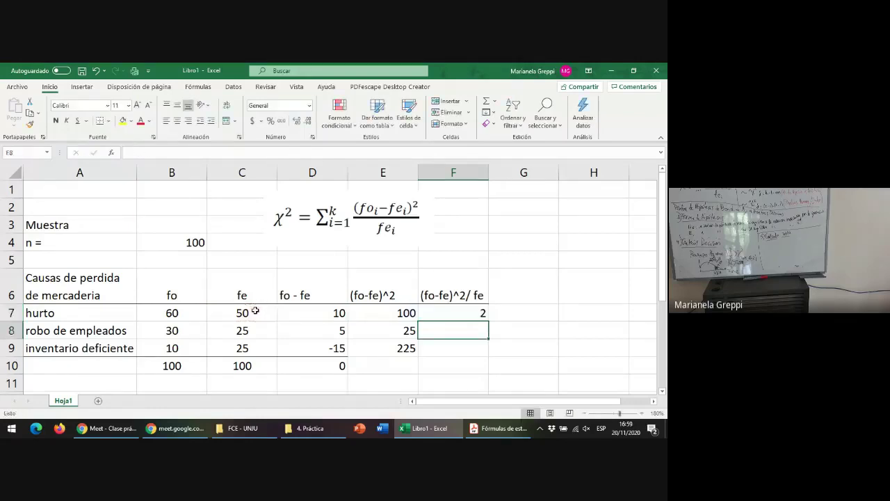
Step: Enter the formula +E8/C8 in F8 for robo de empleados and fill it down to F9
type("+")
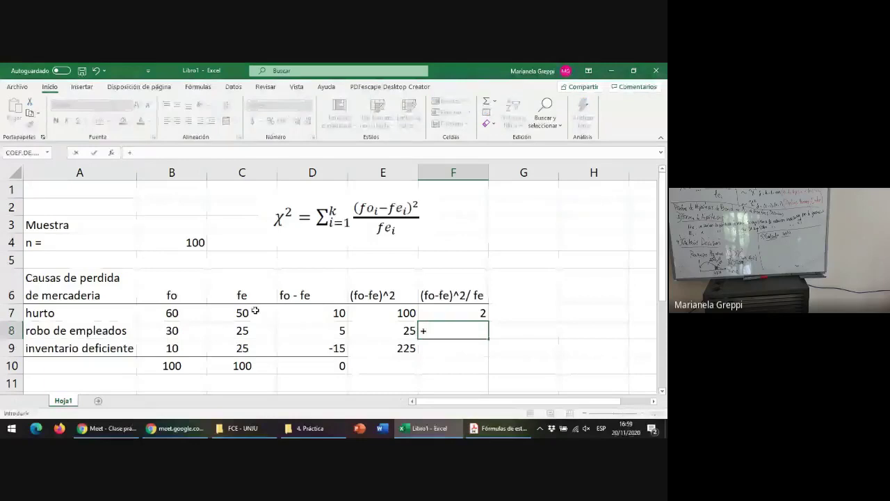
left_click(369, 329)
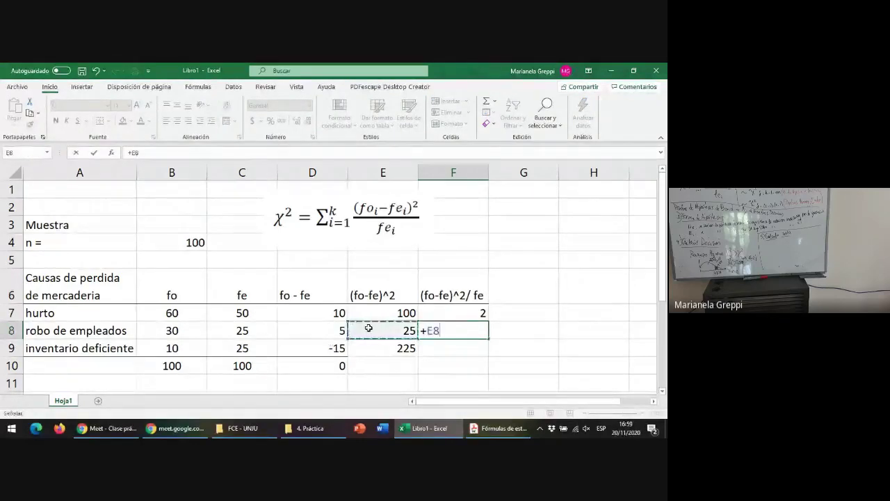
type("/")
left_click(237, 330)
key("Return")
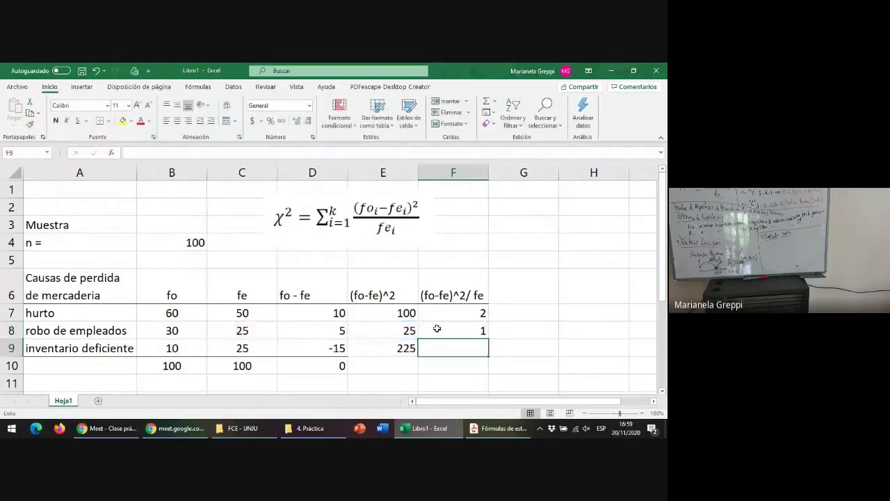
left_click(436, 328)
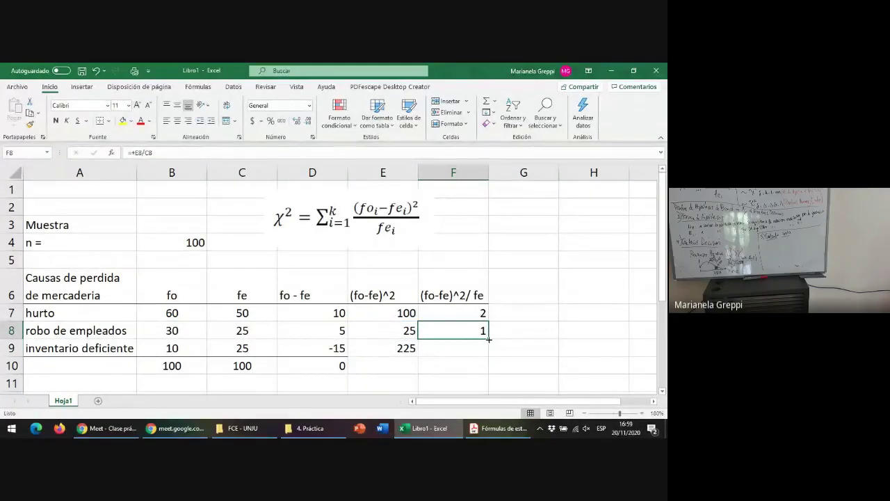
left_click_drag(489, 339, 489, 353)
double_click(460, 346)
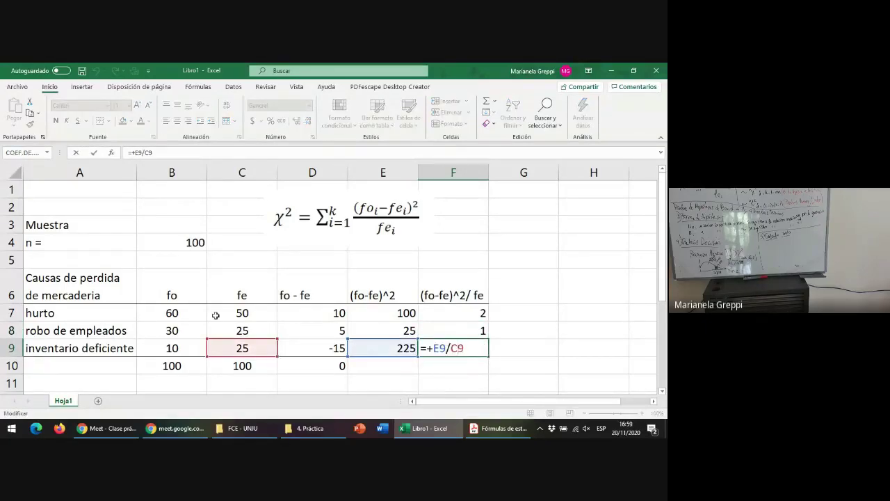
key("Return")
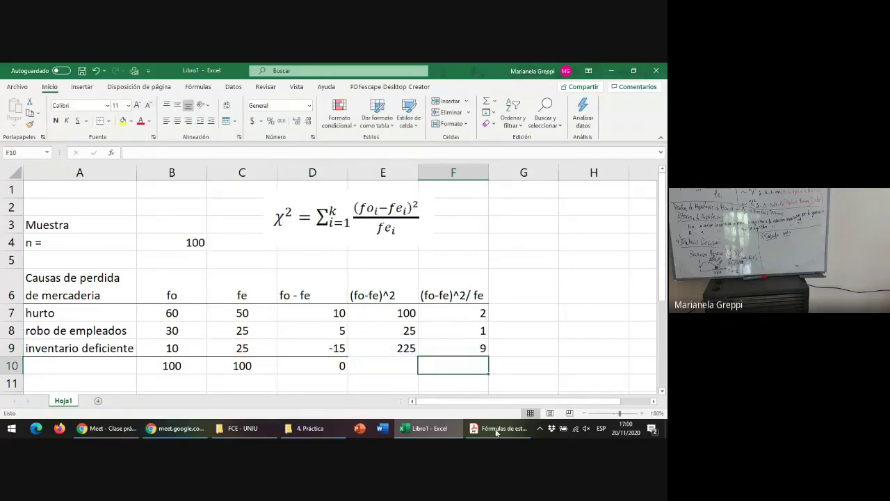
Step: Total the (fo-fe)^2/ fe values F7:F9 in F10 with the SUMA function and check the formula's range
left_click_drag(459, 348, 401, 348)
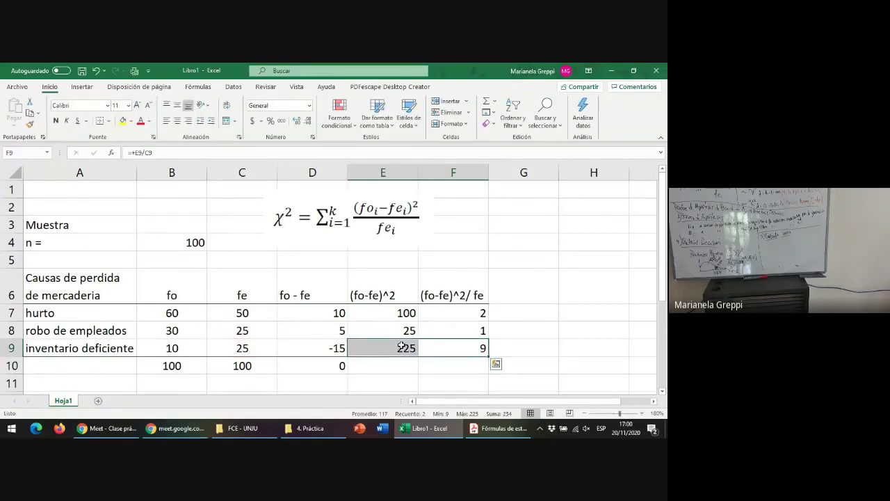
left_click(454, 367)
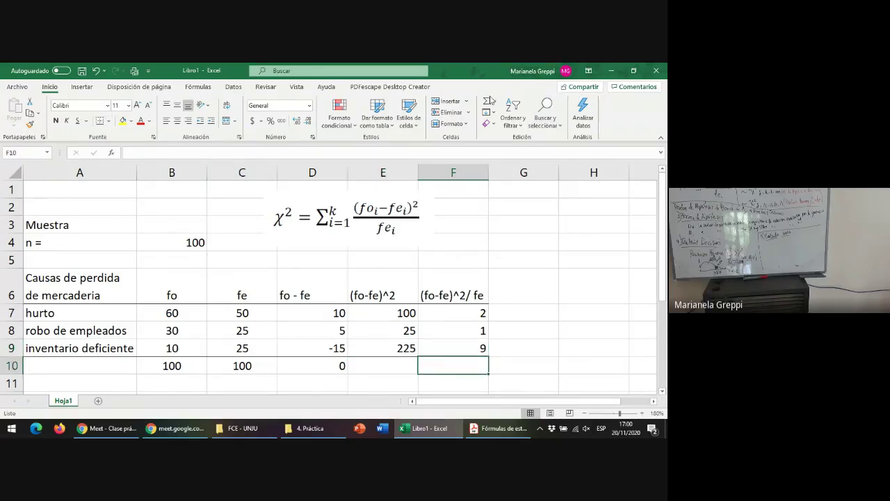
left_click(487, 103)
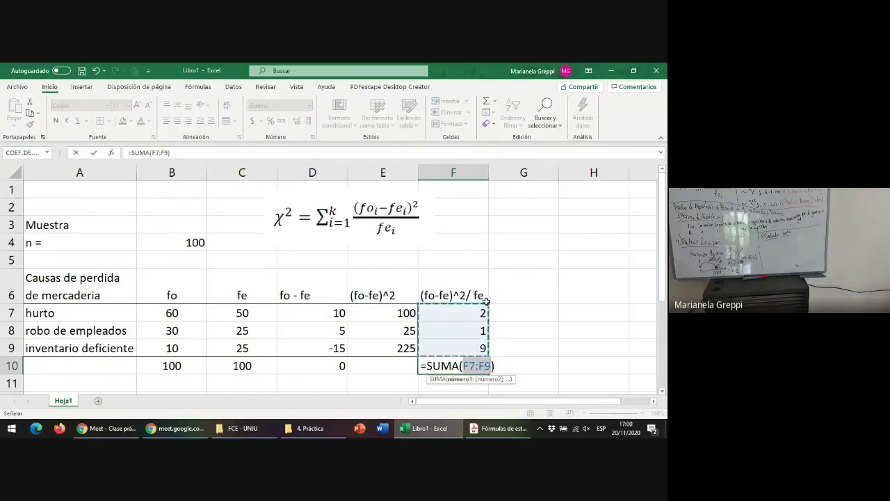
mouse_move(487, 309)
left_mouse_down()
mouse_move(478, 207)
mouse_move(486, 307)
left_mouse_up()
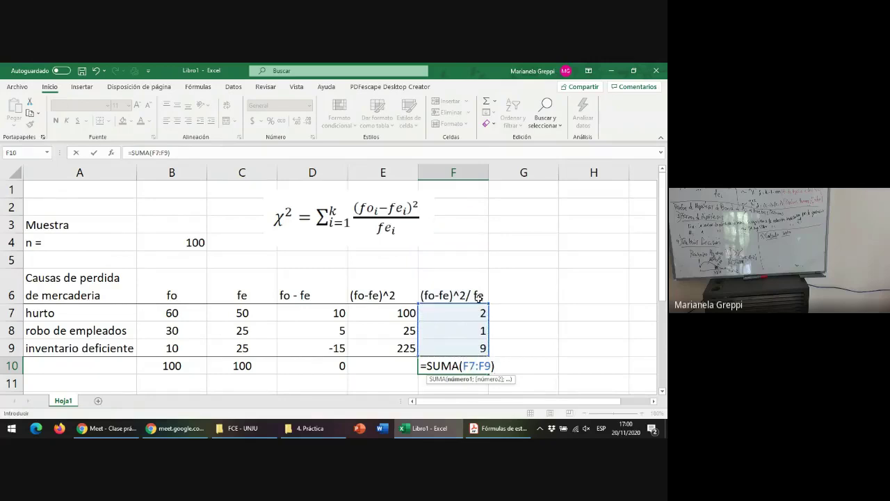
left_click(396, 330)
left_click(406, 304)
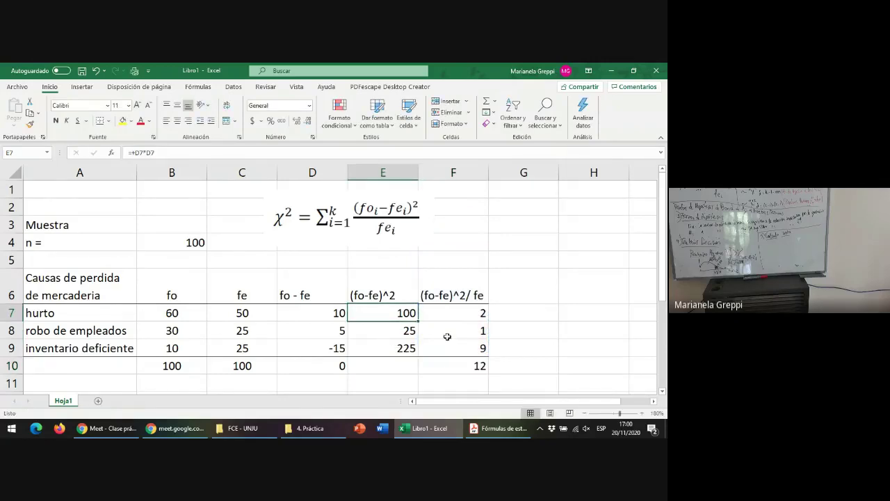
double_click(469, 366)
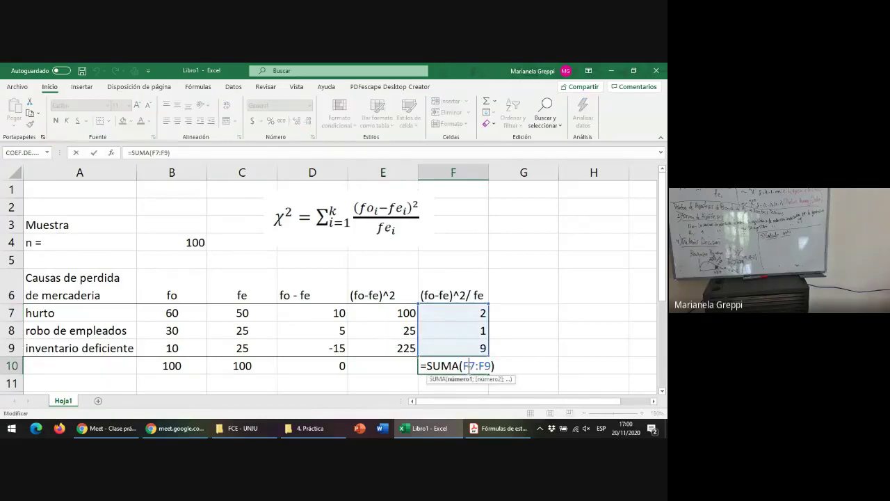
key("Return")
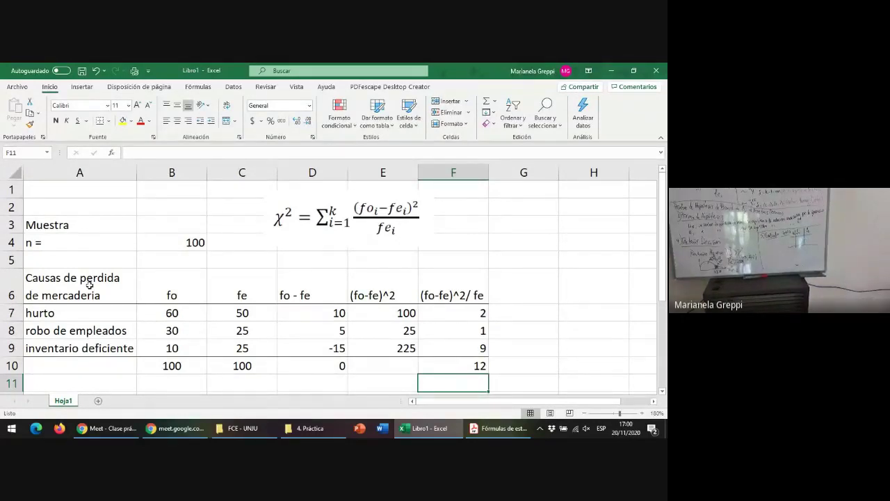
left_click_drag(90, 286, 471, 277)
left_click(470, 276)
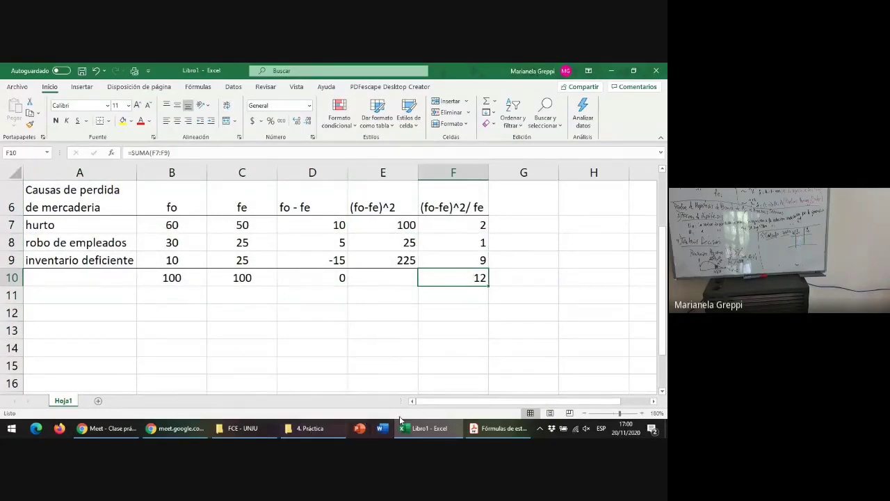
Step: Switch to the Google Meet call and stop sharing the screen
left_click(167, 428)
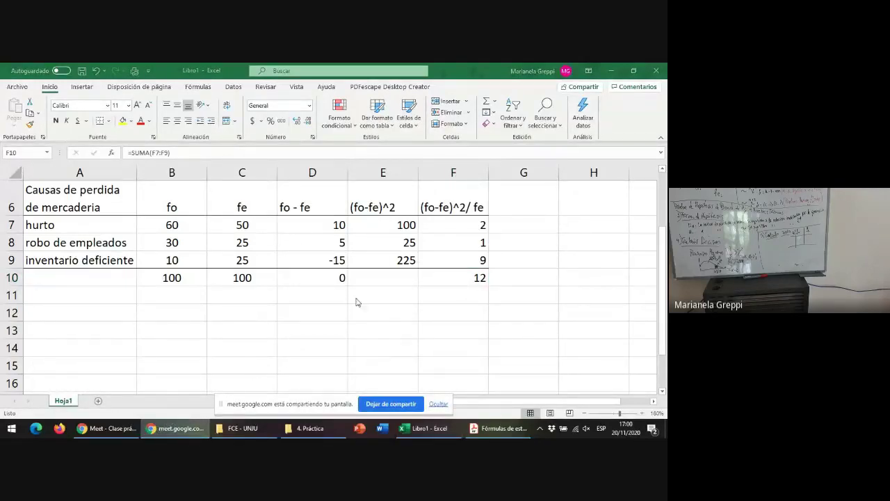
left_click(403, 405)
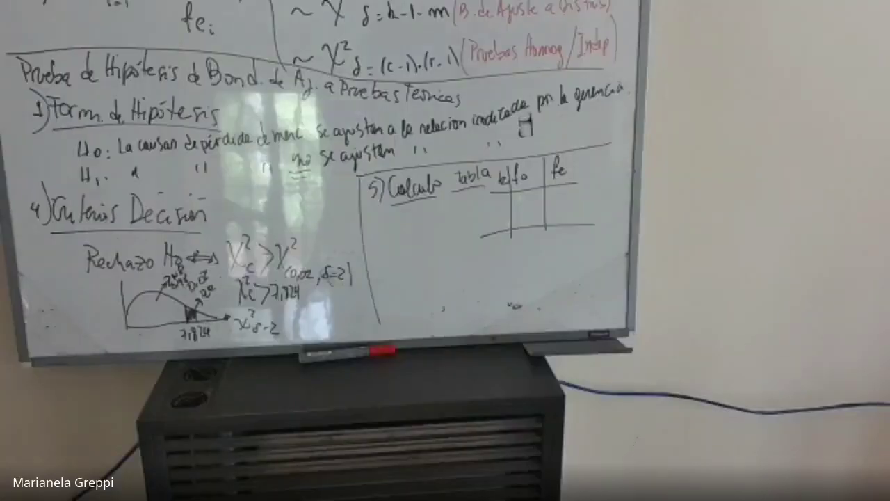
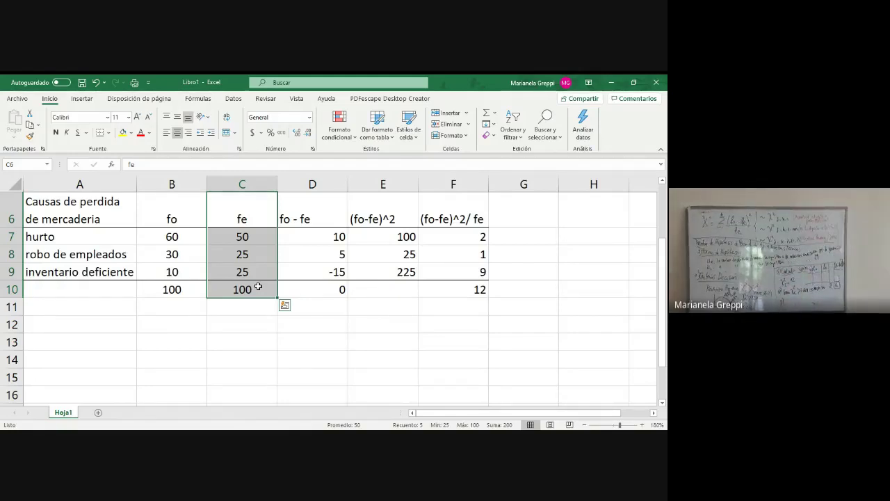
Step: Change the label in A9 to "control inventario deficiente" and widen column A to fit it
left_click(71, 238)
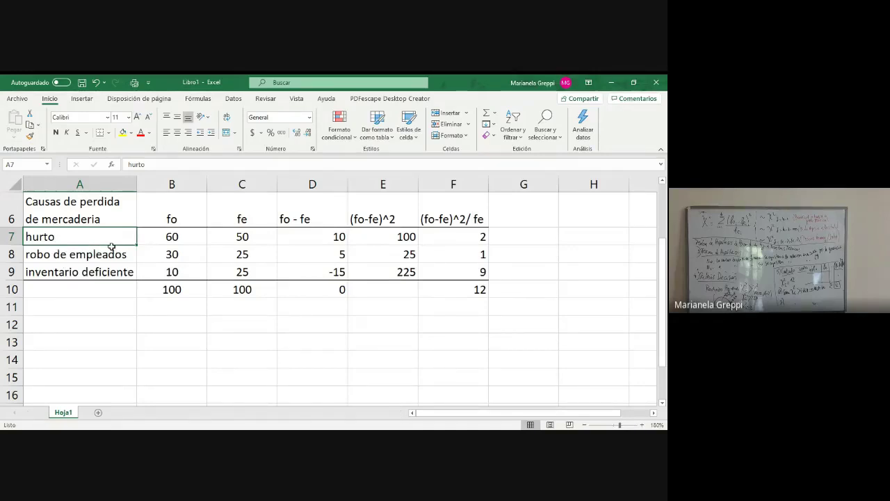
left_click(73, 259)
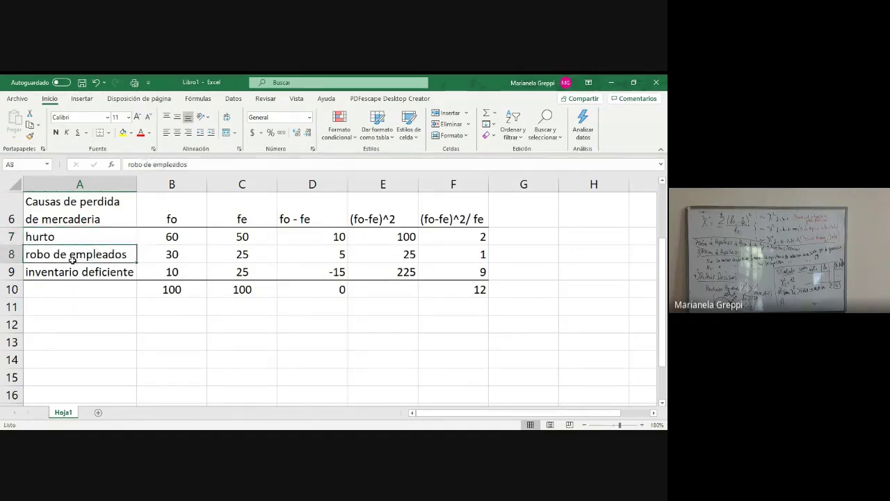
left_click(74, 270)
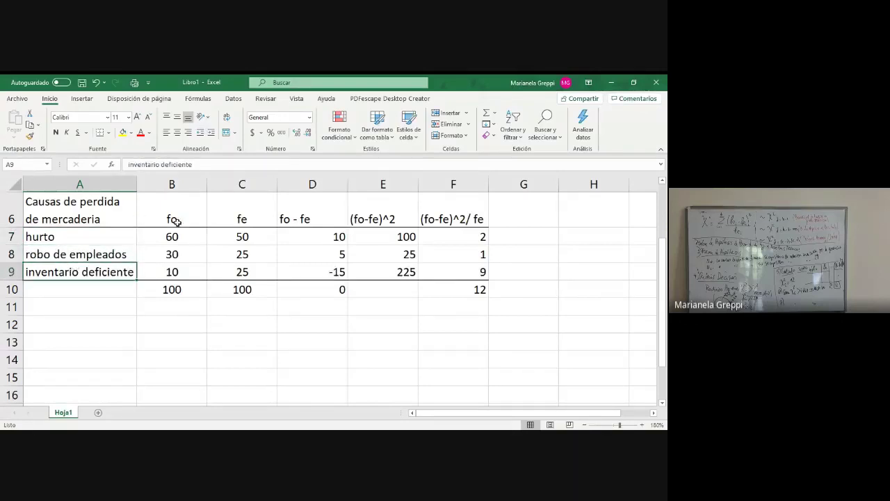
left_click(125, 164)
type("control")
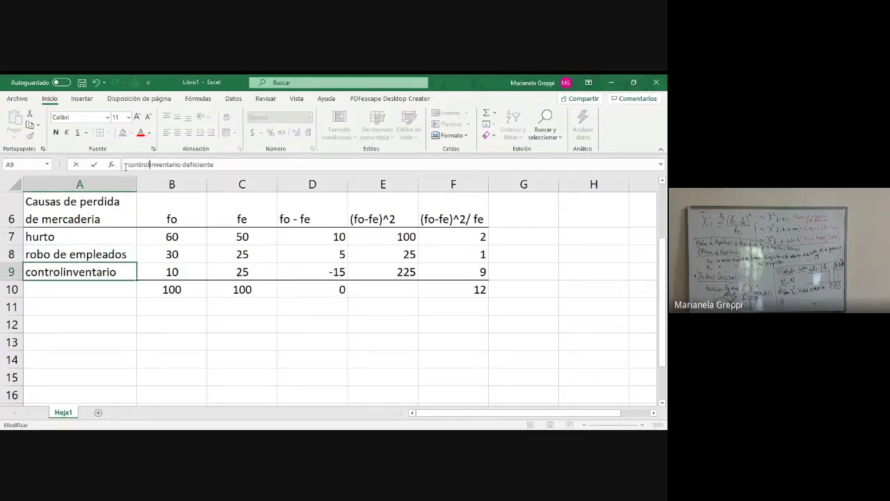
key("Return")
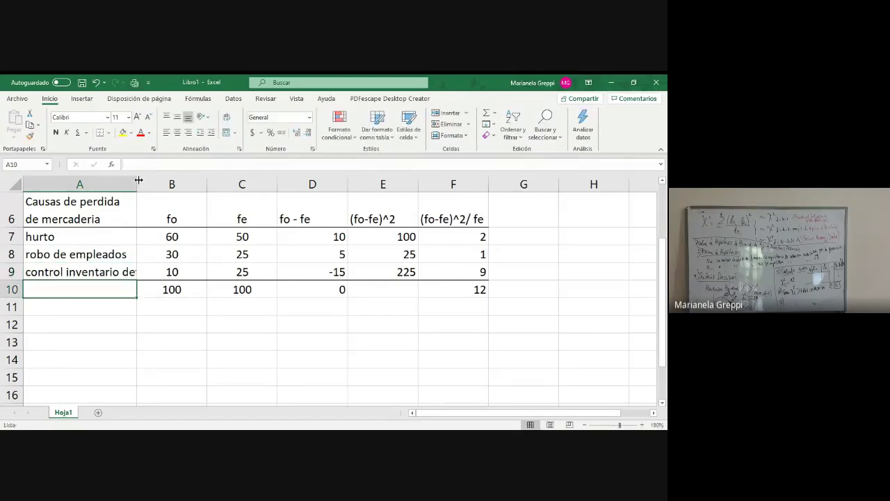
left_click_drag(137, 184, 183, 186)
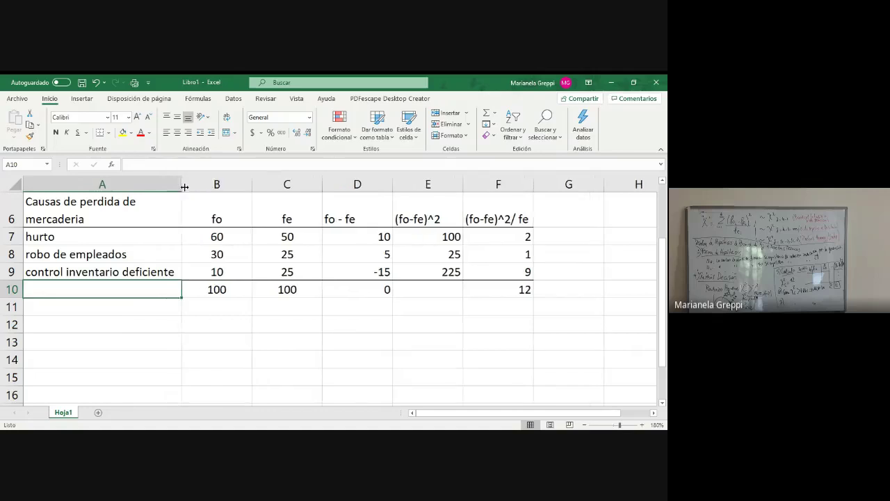
Step: Examine the robo de empleados and control inventario deficiente labels in A8:A9 and the fe total in C10
left_click(125, 268)
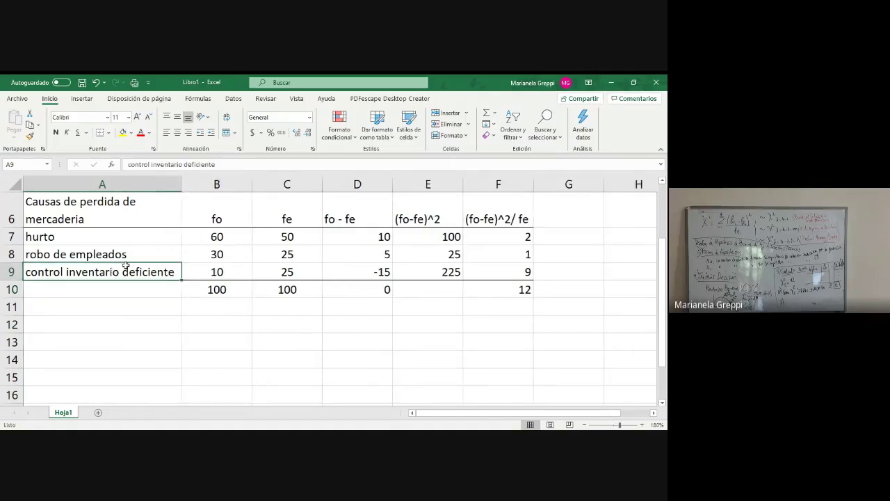
left_click_drag(126, 255, 127, 268)
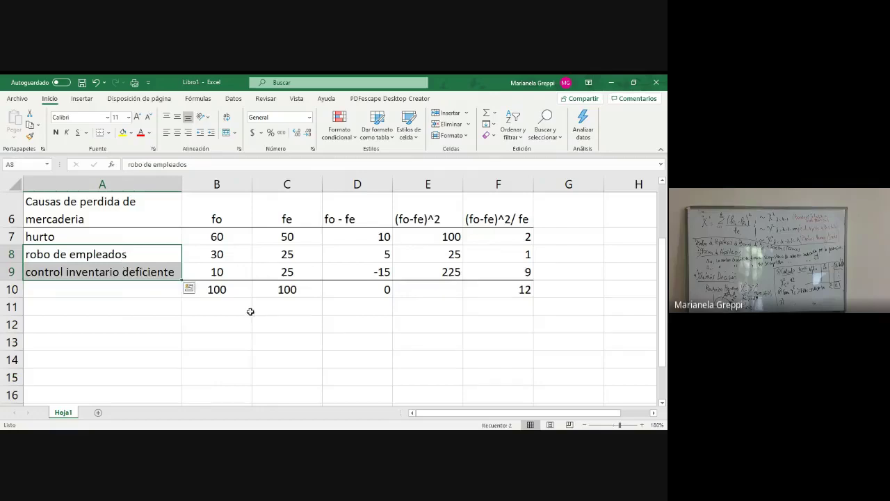
left_click(294, 290)
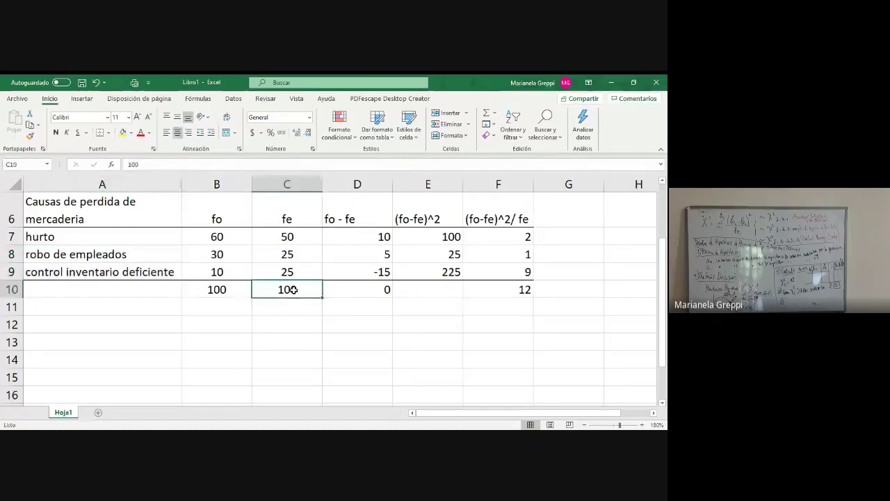
left_click(583, 271)
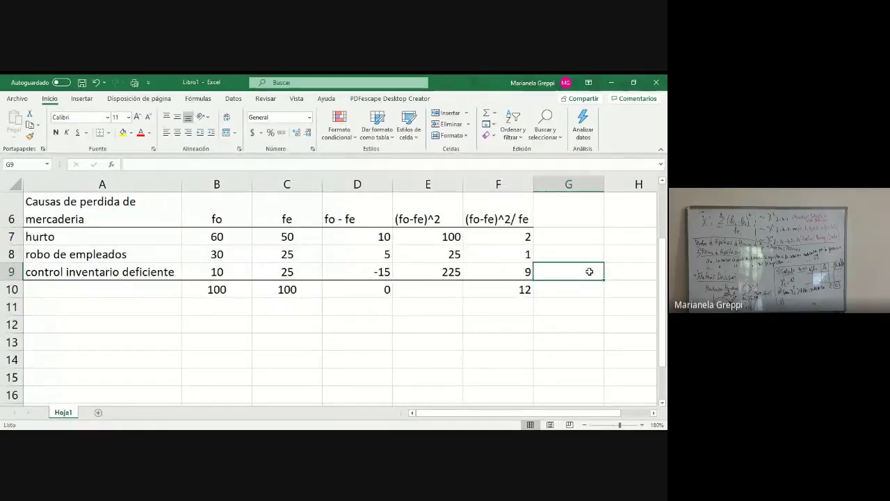
left_click(145, 257)
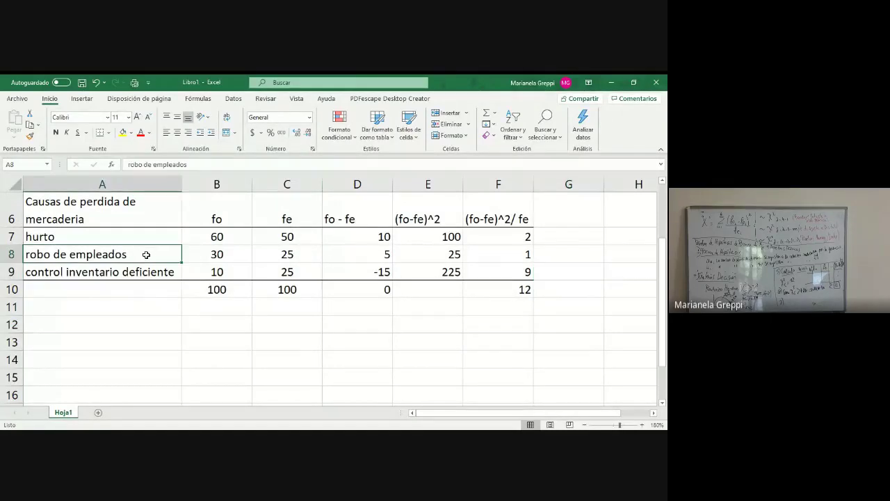
left_click(138, 270)
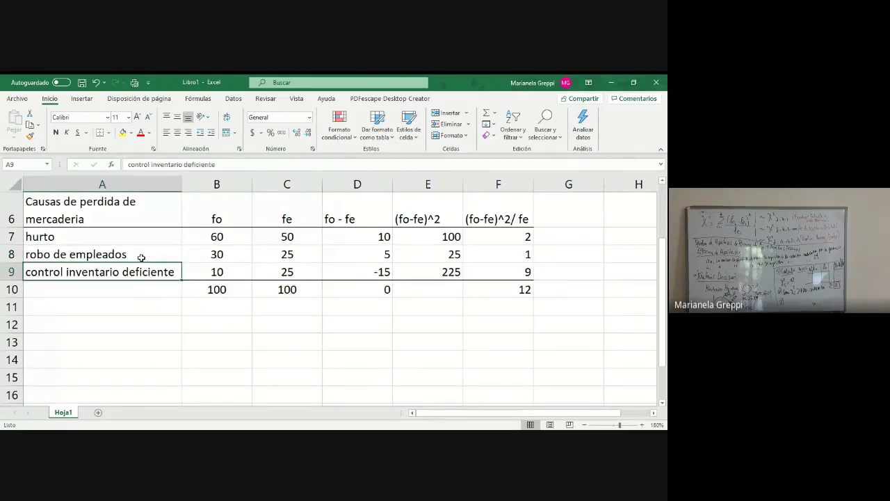
left_click(141, 257)
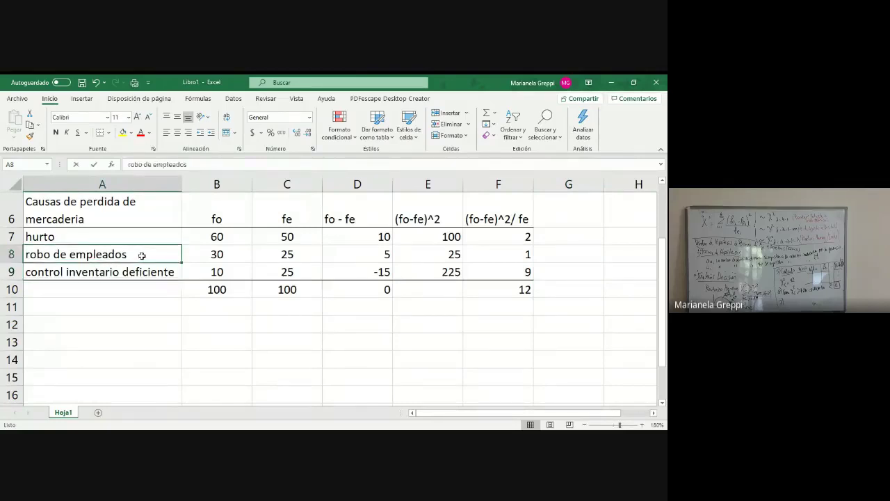
double_click(142, 259)
left_click(141, 267)
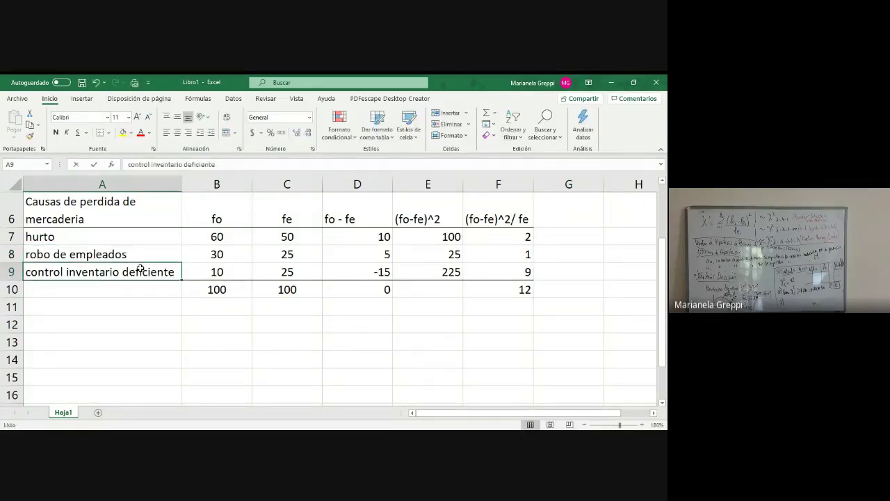
double_click(138, 270)
left_click(139, 249)
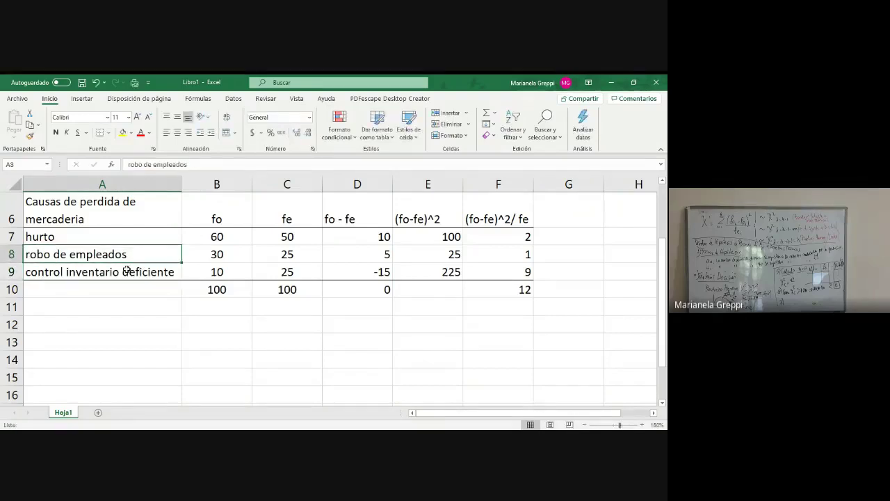
Step: Examine the cause labels in A7:A9 and the expected frequencies under the fe header in C7:C9
left_click(127, 270, "ctrl")
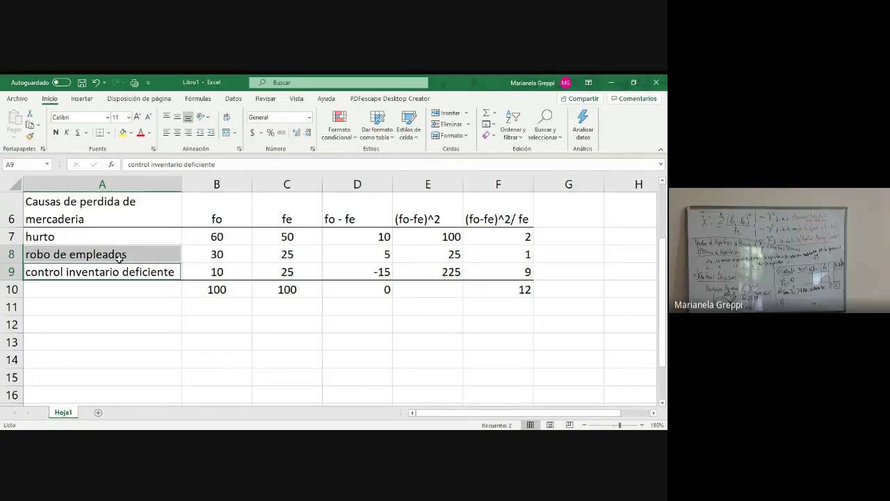
left_click(119, 257)
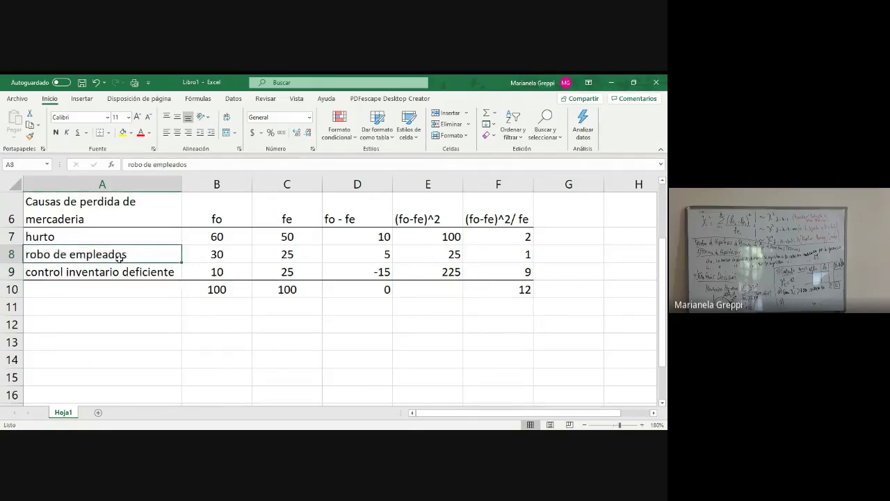
left_click(120, 238)
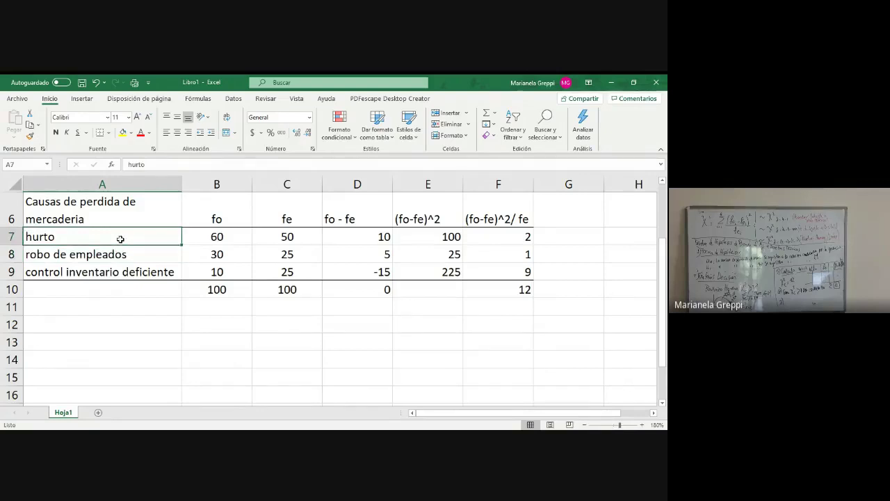
left_click(124, 249)
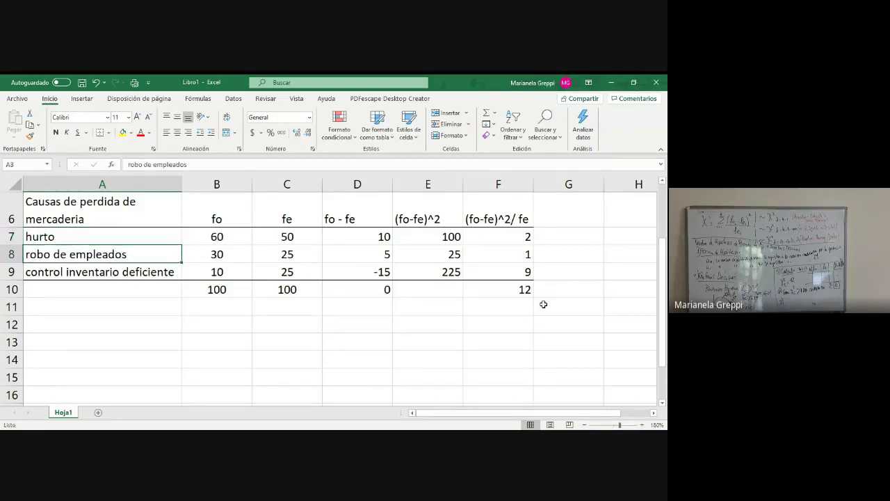
left_click(581, 272)
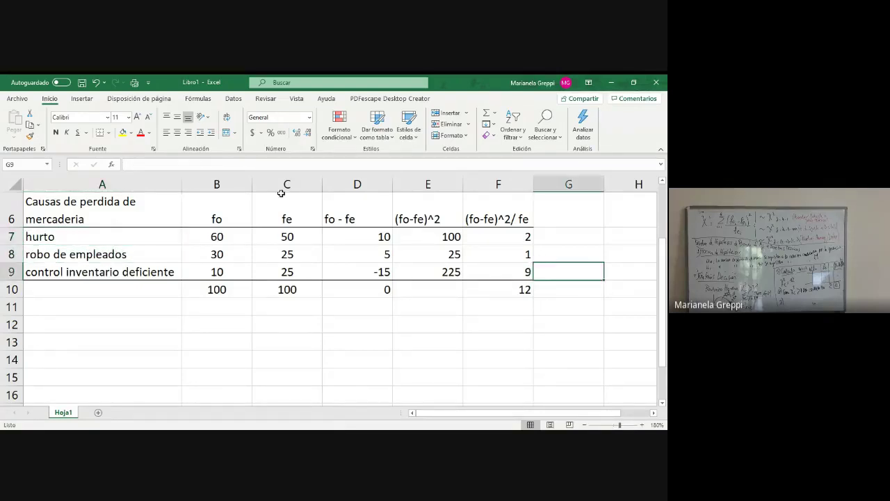
left_click(293, 237)
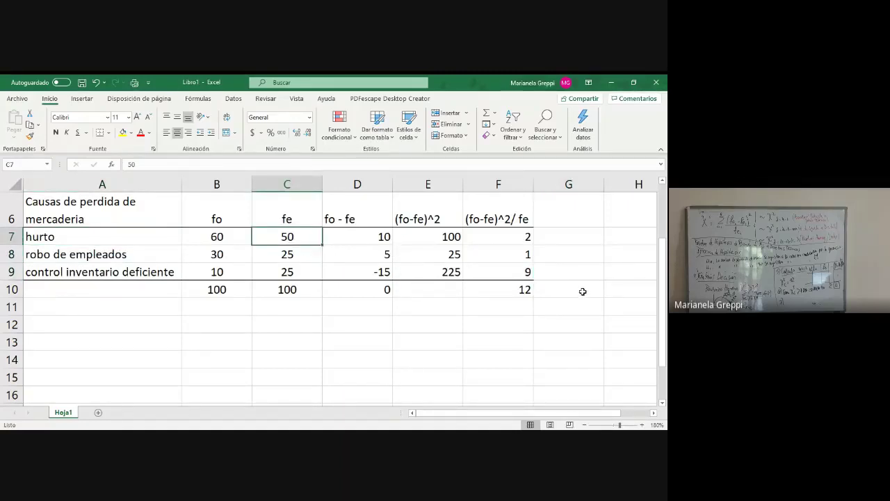
left_click(306, 275)
left_click(306, 255)
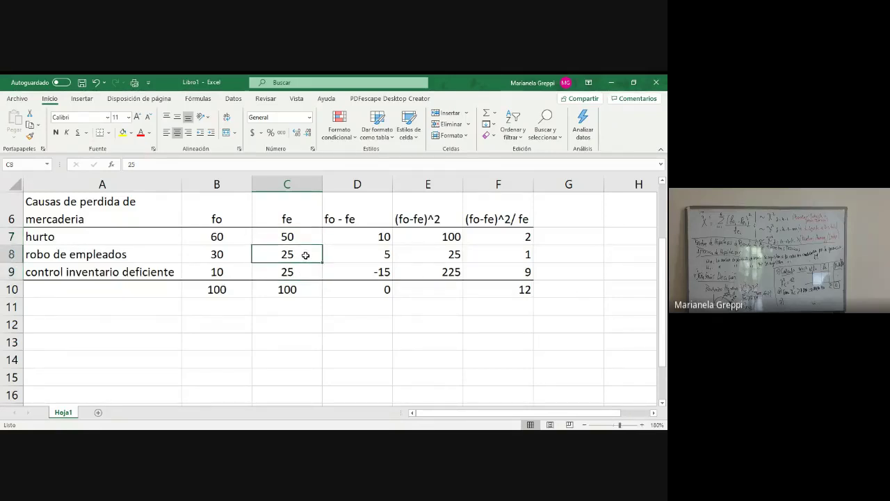
left_click(303, 225)
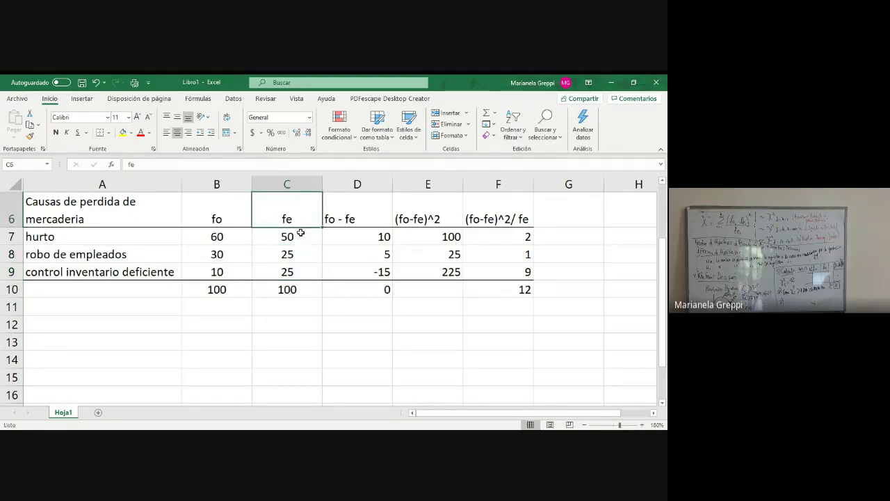
left_click(299, 234)
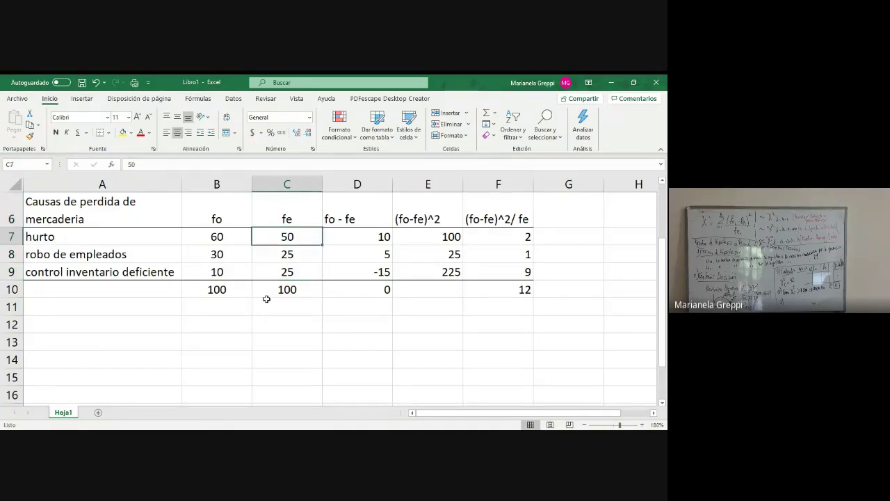
left_click(295, 274)
left_click(300, 249)
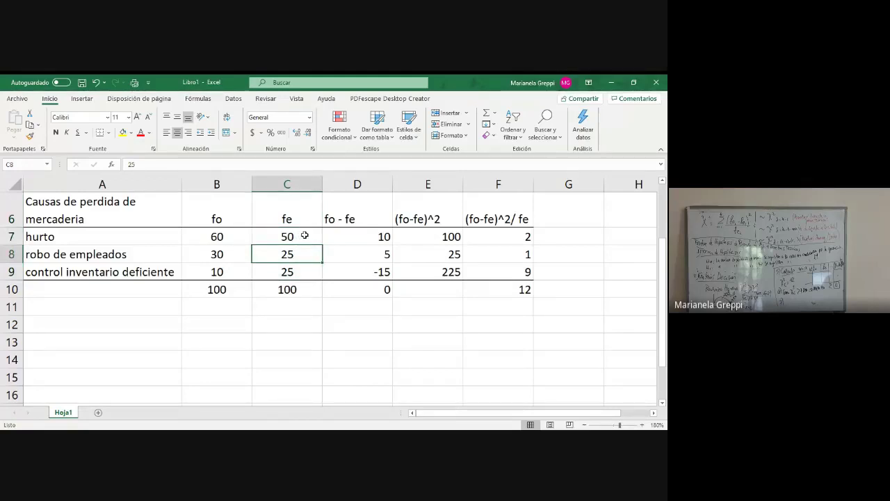
left_click(304, 235)
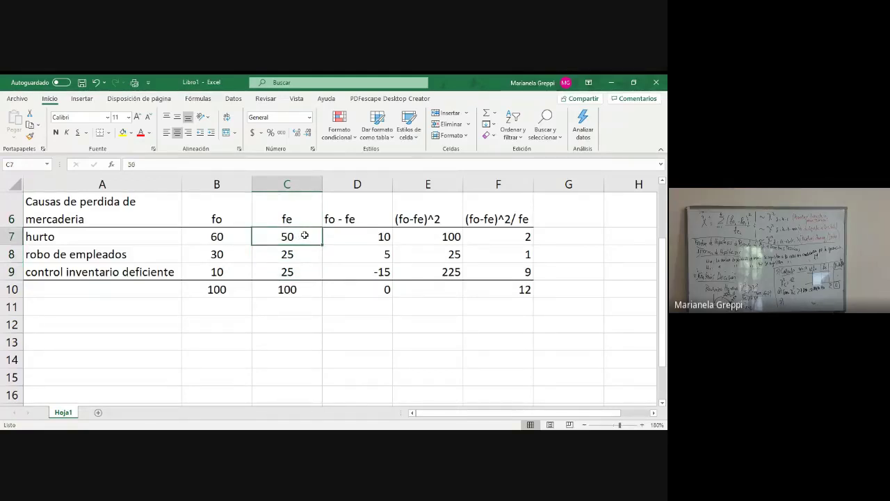
left_click(271, 261)
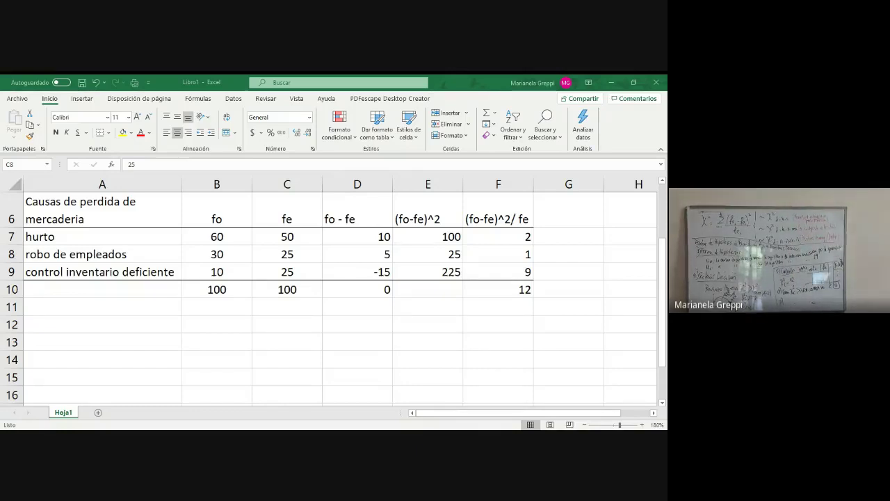
Step: Enter the column header "pe" in G6, beside the (fo-fe)^2/ fe header
left_click(578, 220)
type("p")
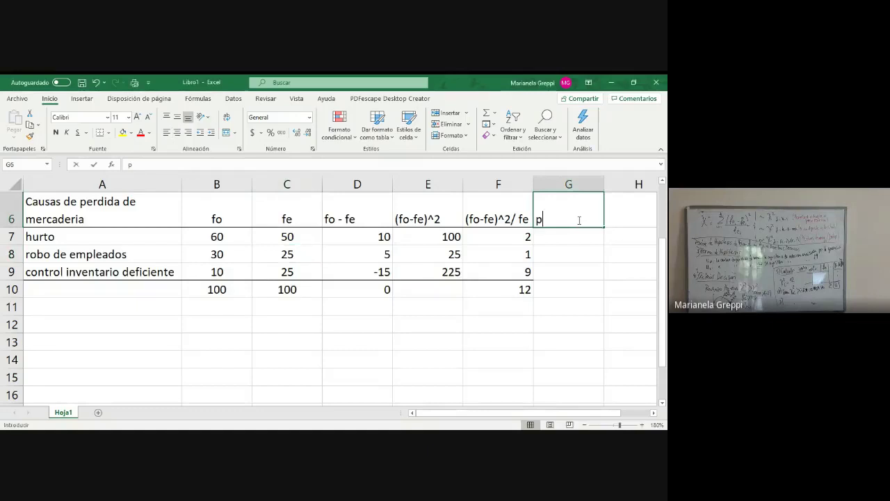
type("e")
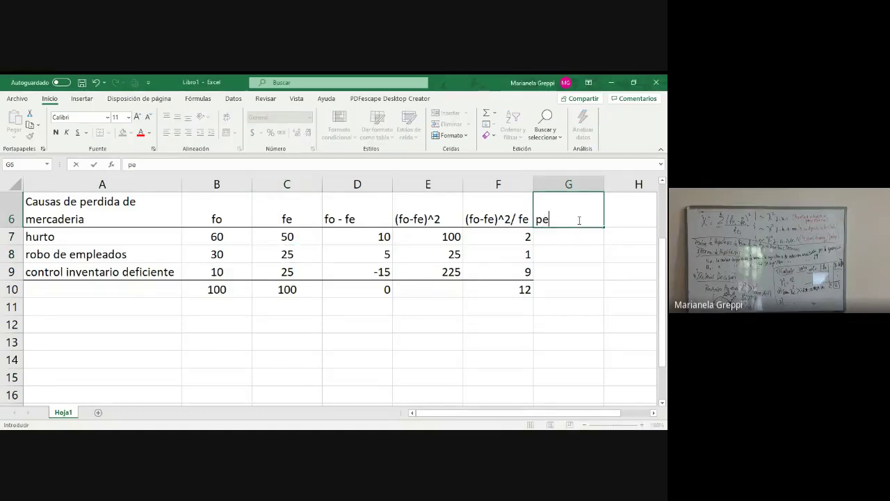
key("Return")
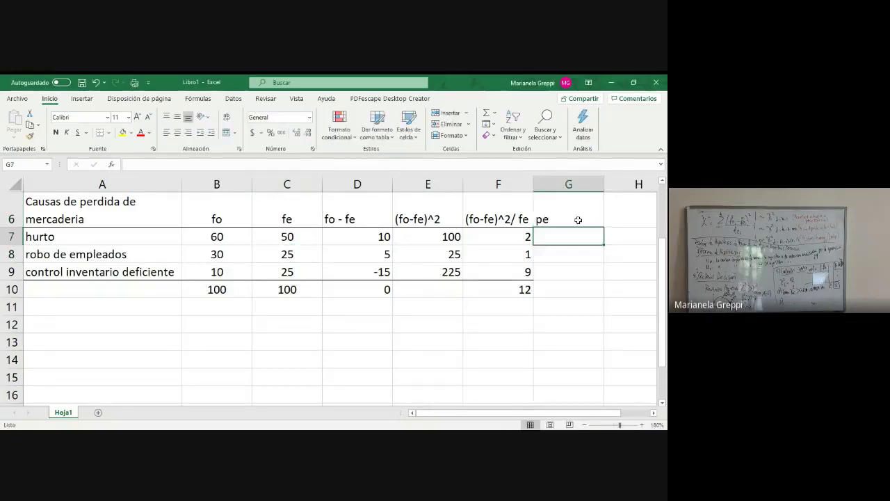
Step: Enter the formula +C7/$C$10 in G7, dividing hurto's fe by the fe total with an absolute reference
type("+")
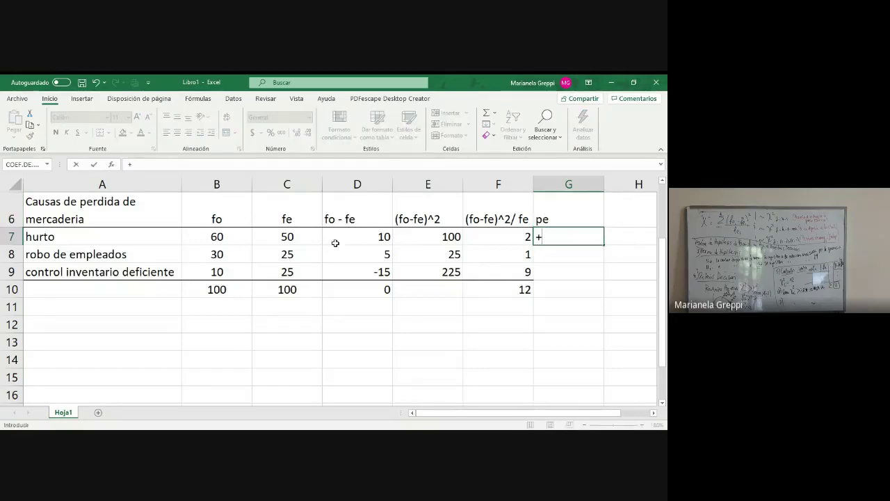
left_click(287, 236)
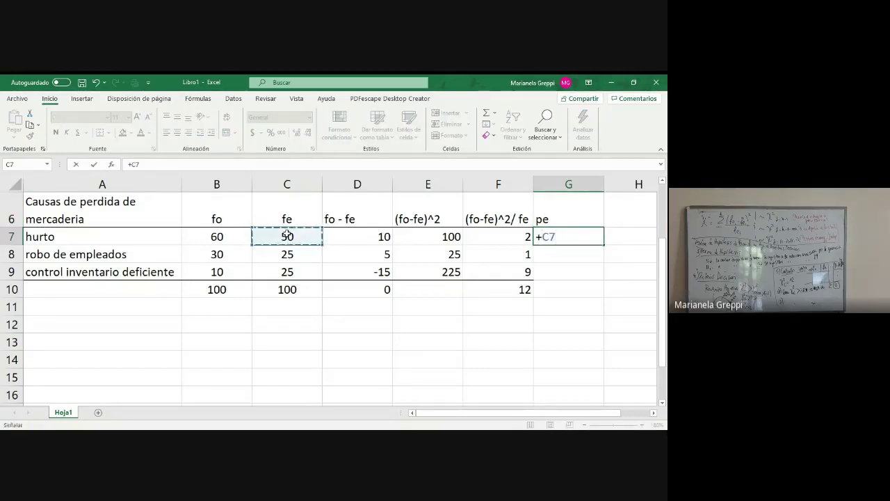
left_click(281, 289)
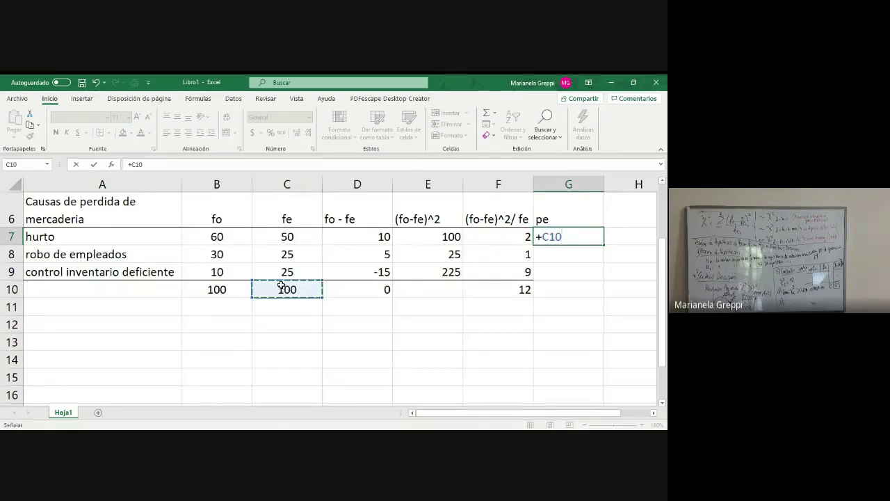
left_click(290, 237)
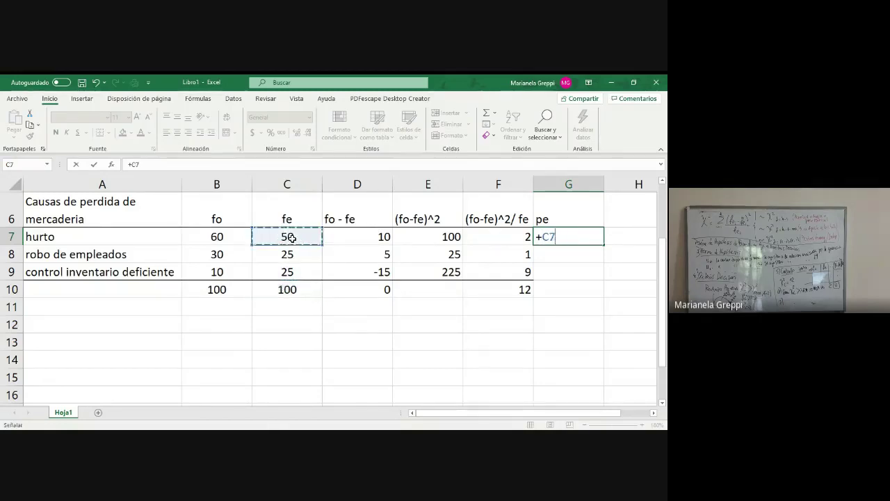
type("/")
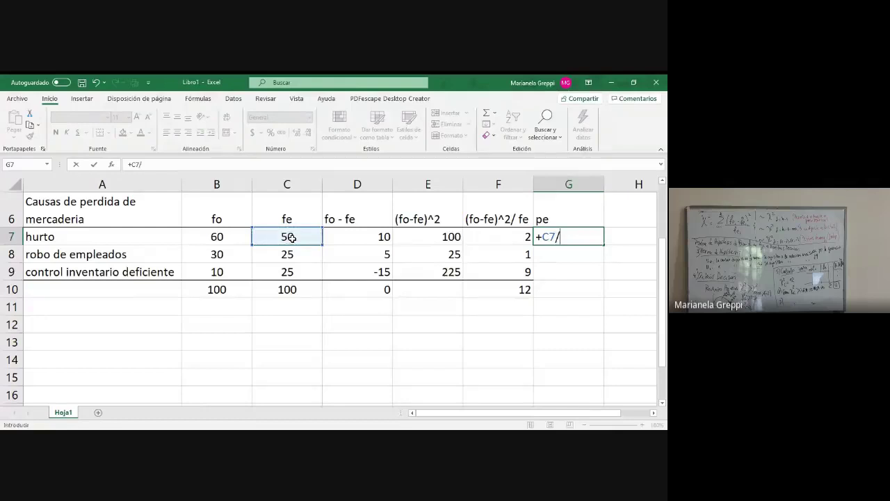
left_click(289, 290)
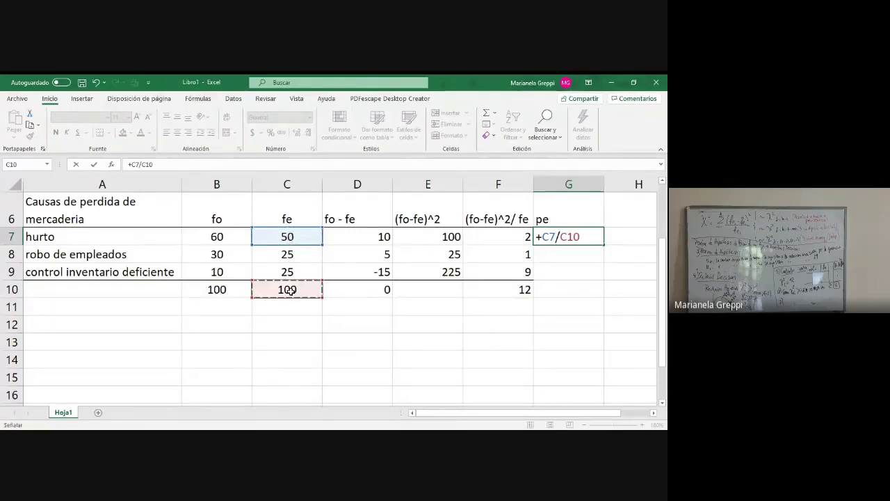
key("F4")
key("Return")
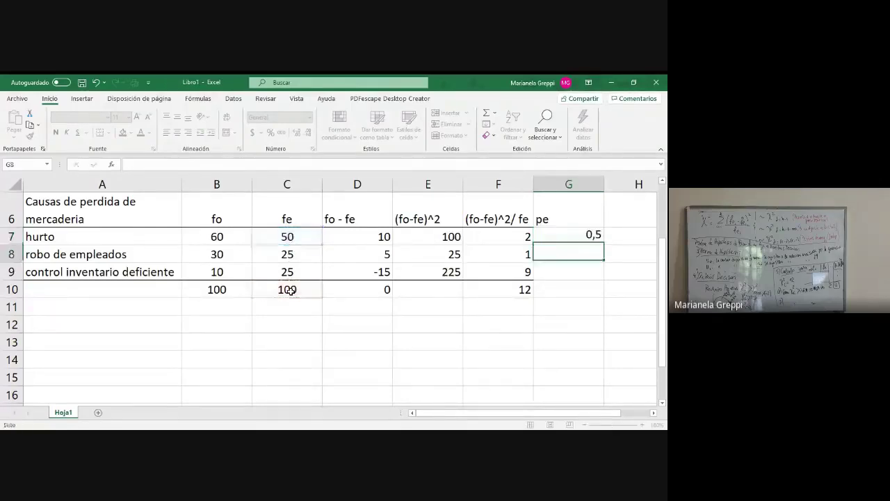
Step: Copy the pe formula from G7 down to G8:G9 and check the cell references in both copies
left_click(549, 237)
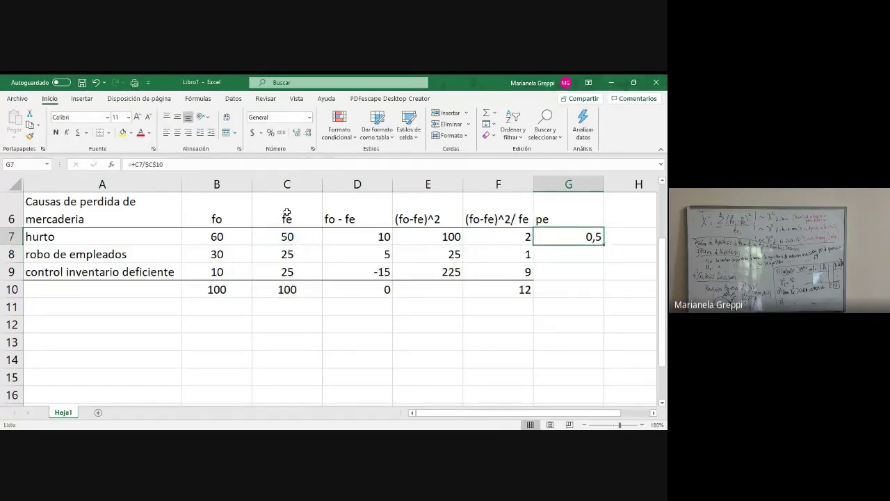
left_click_drag(286, 212, 303, 306)
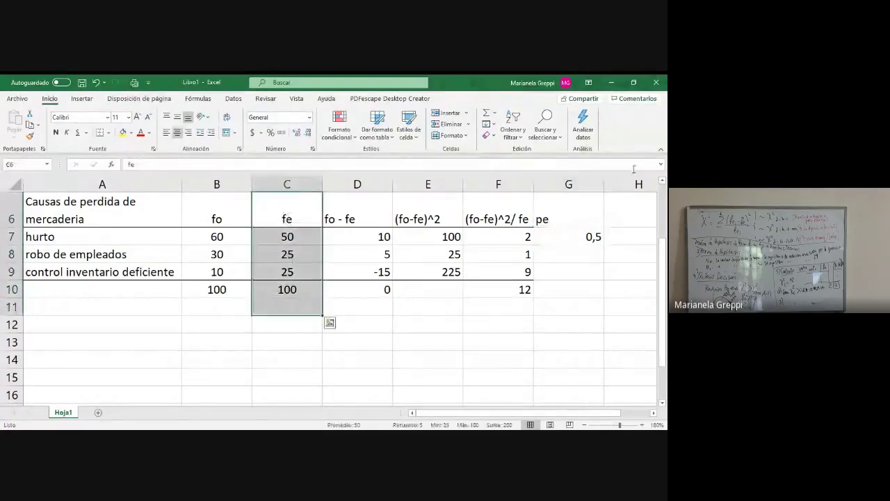
left_click(592, 236)
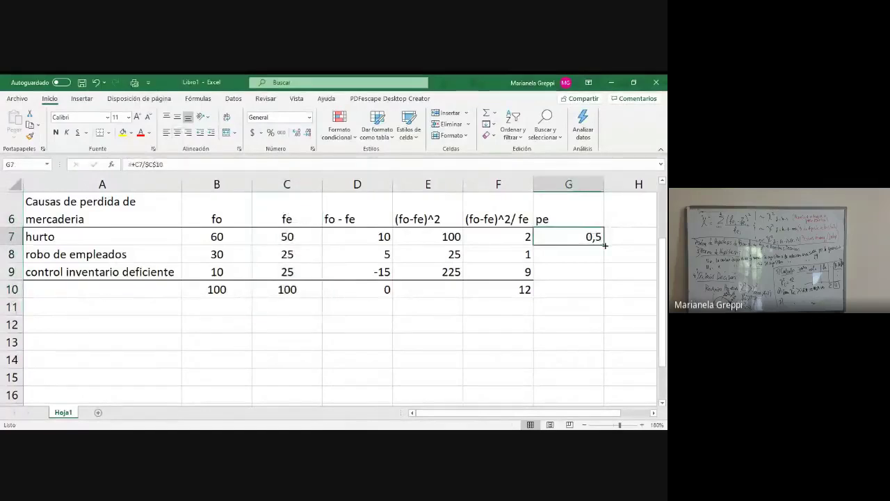
left_click_drag(606, 255, 606, 282)
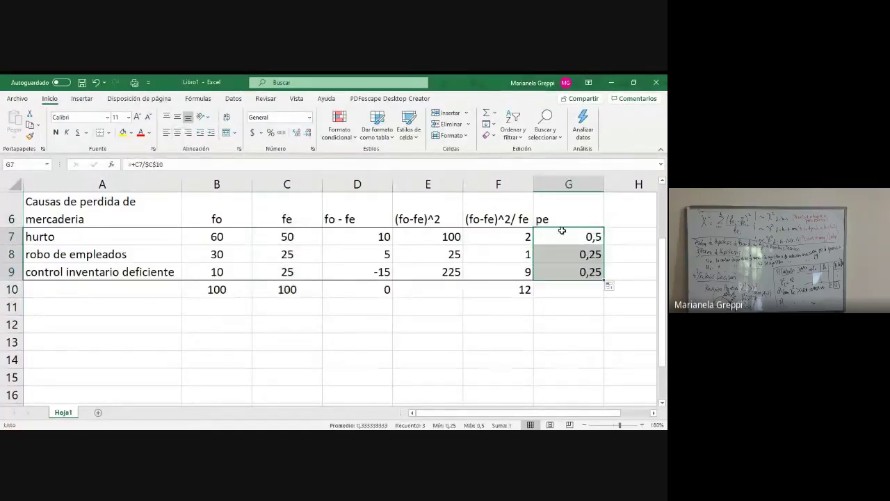
double_click(564, 249)
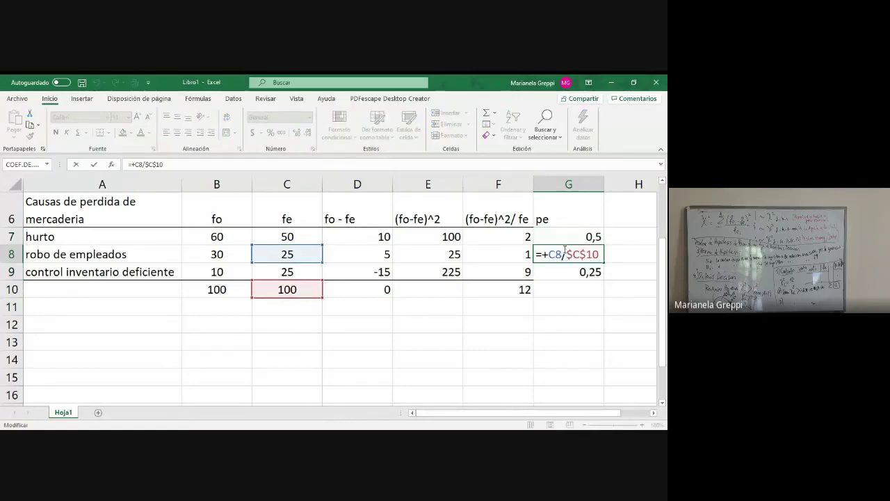
key("Return")
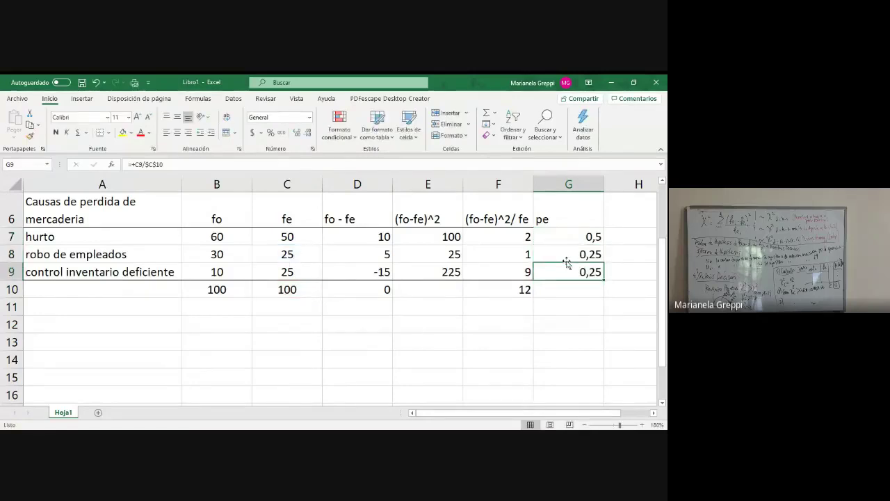
double_click(567, 270)
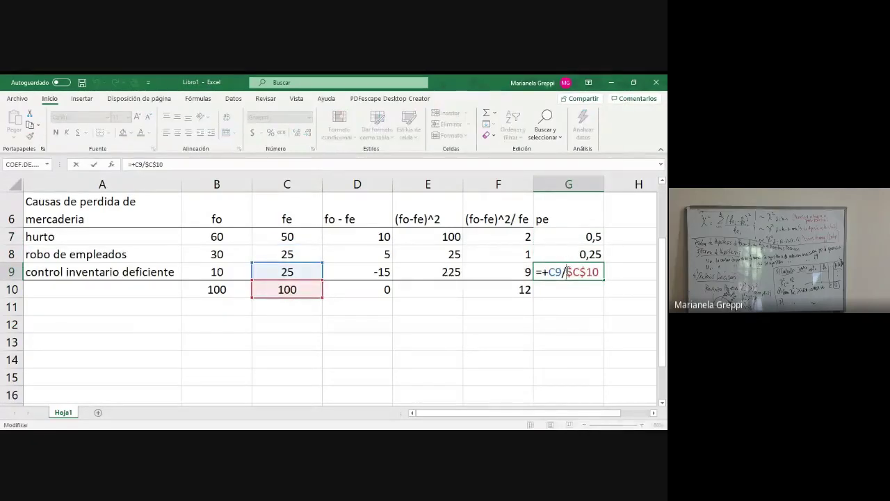
key("Return")
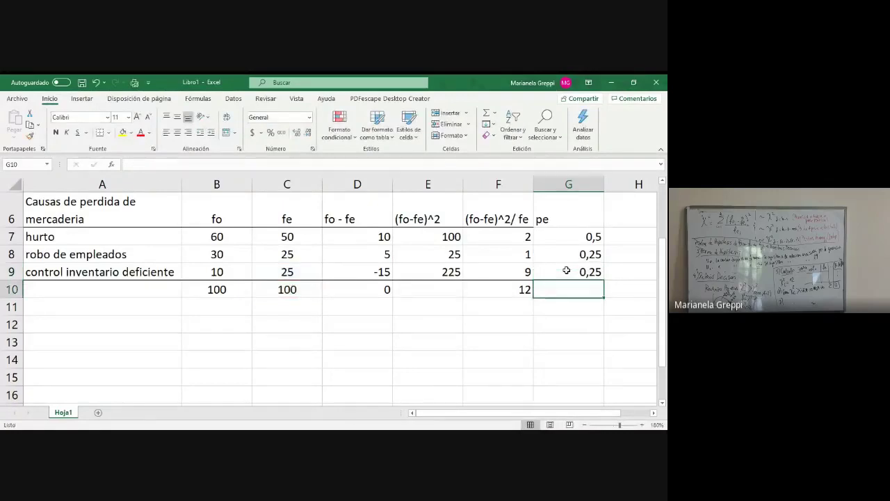
Step: Total the pe values G7:G9 in G10 with AutoSum and select column G
left_click_drag(571, 237, 585, 272)
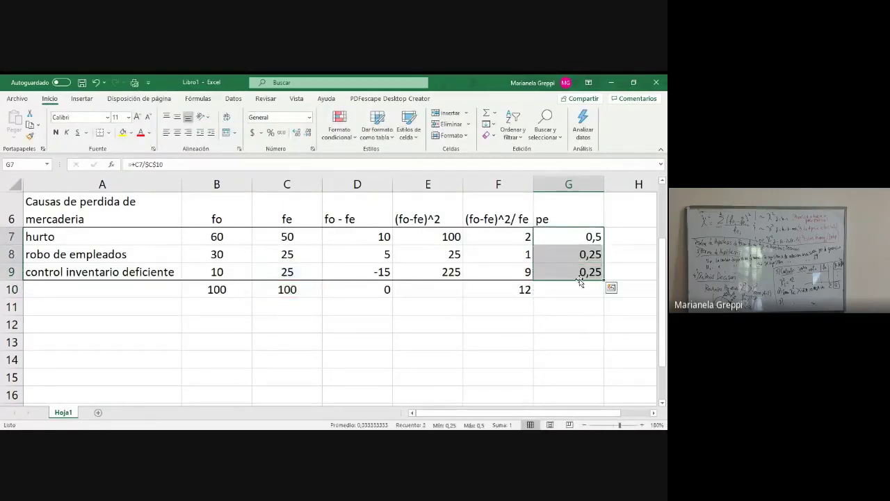
left_click(574, 284)
left_click(572, 271)
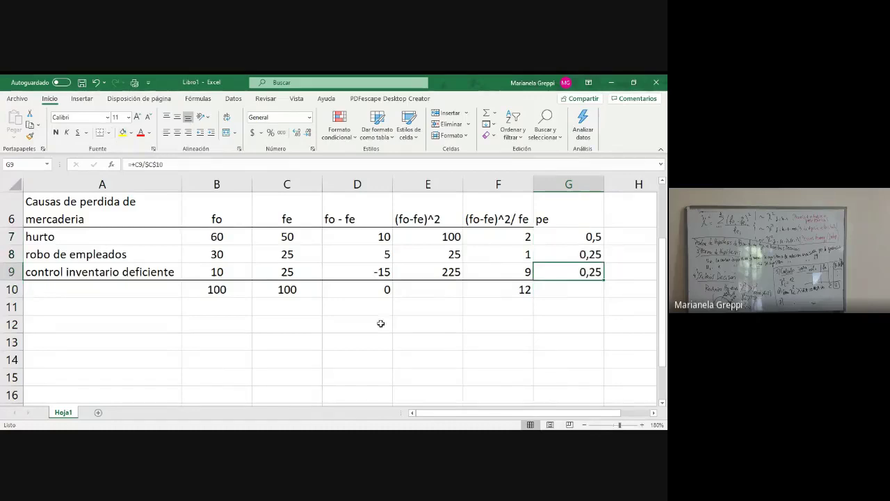
left_click(588, 295)
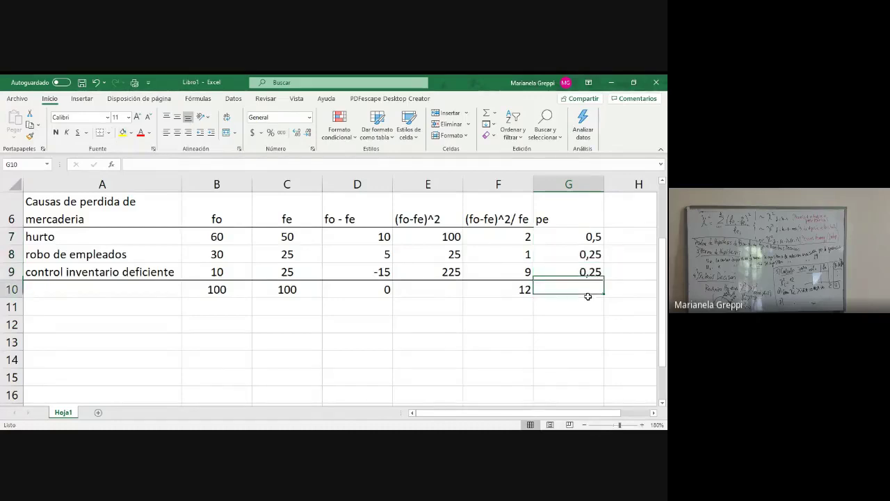
left_click(491, 109)
key("Return")
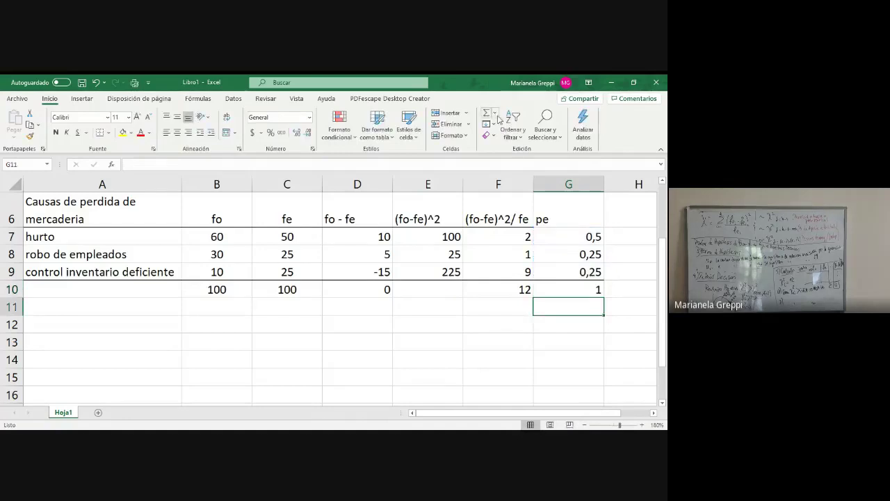
left_click(567, 184)
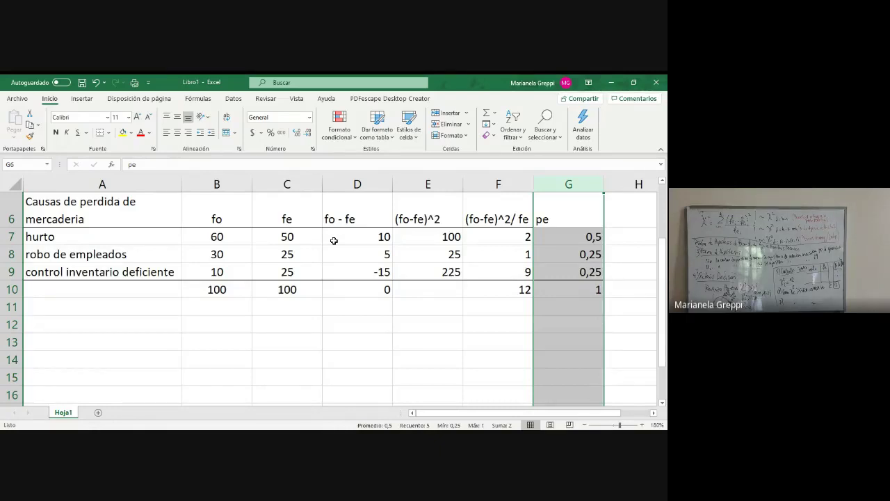
Step: Examine the pe formulas against the fe column and the chi-square formula image above the merchandise loss table
left_click(590, 236)
left_click(586, 254)
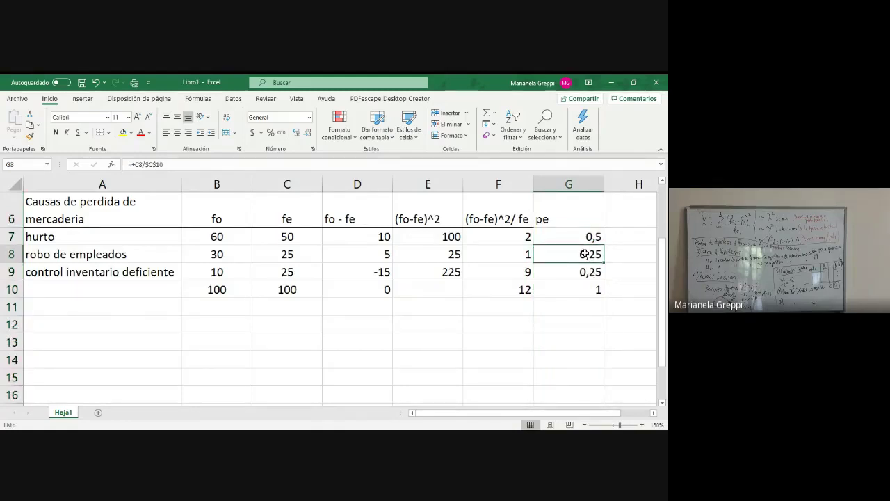
left_click(564, 209)
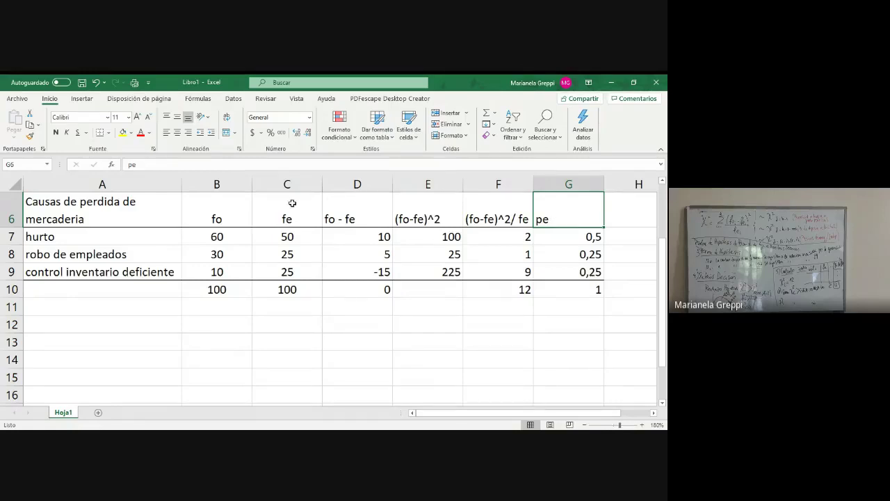
left_click(571, 178)
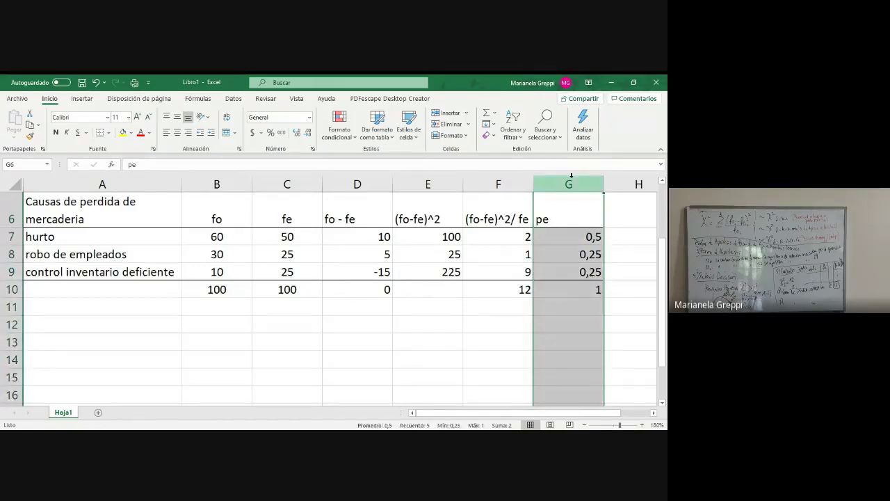
left_click(295, 175)
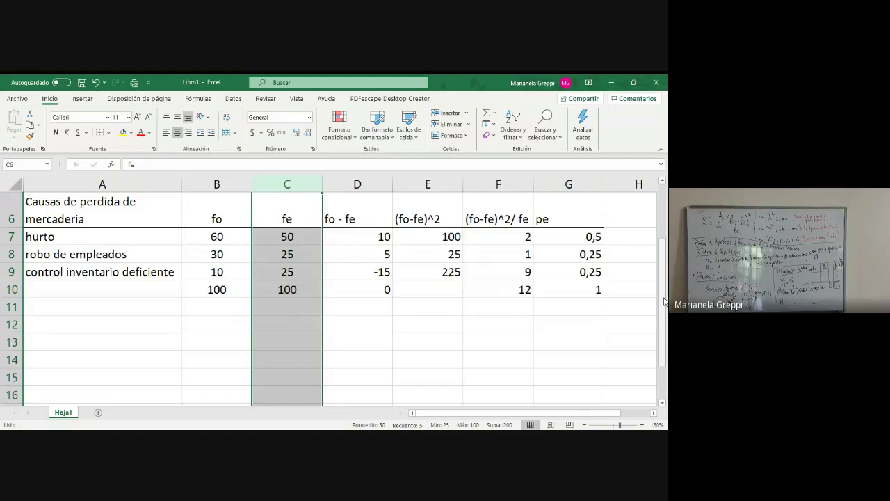
left_click_drag(664, 301, 664, 276)
left_click(394, 229)
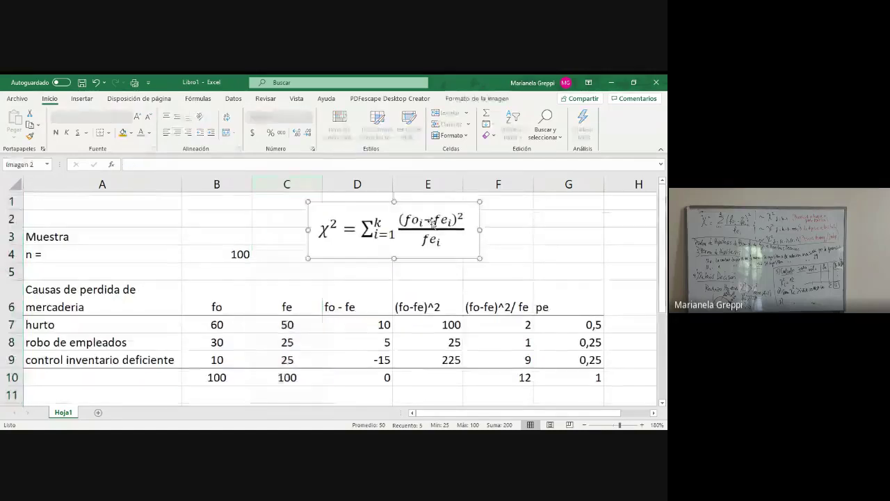
left_click(590, 324)
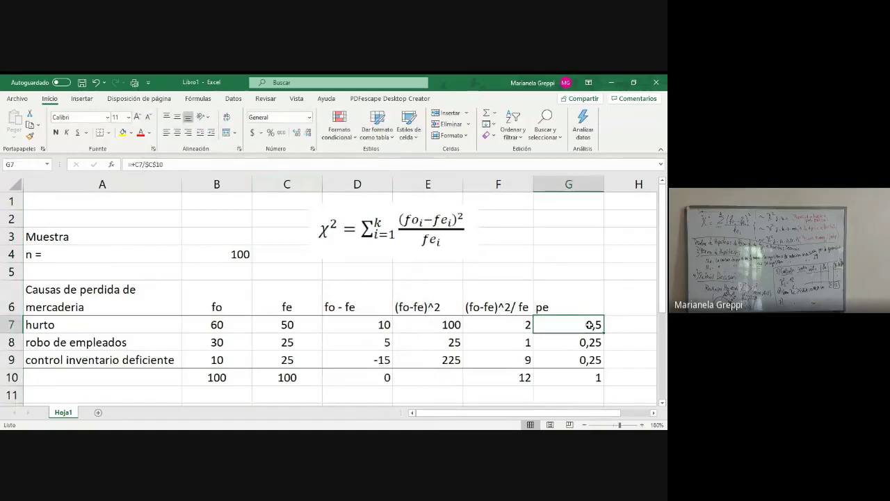
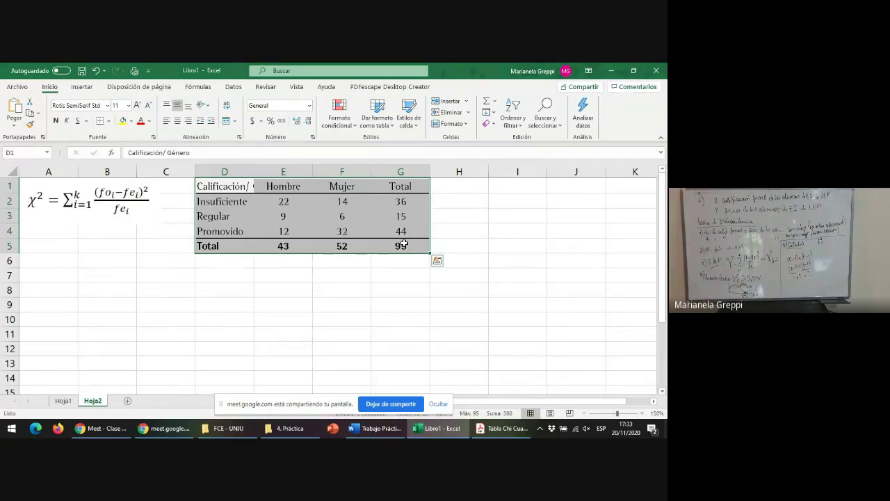
Step: Apply outside borders around the Hombre and Mujer columns of the grades table, E1:F5 on Hoja2
left_click(286, 182)
left_click_drag(285, 182, 360, 252)
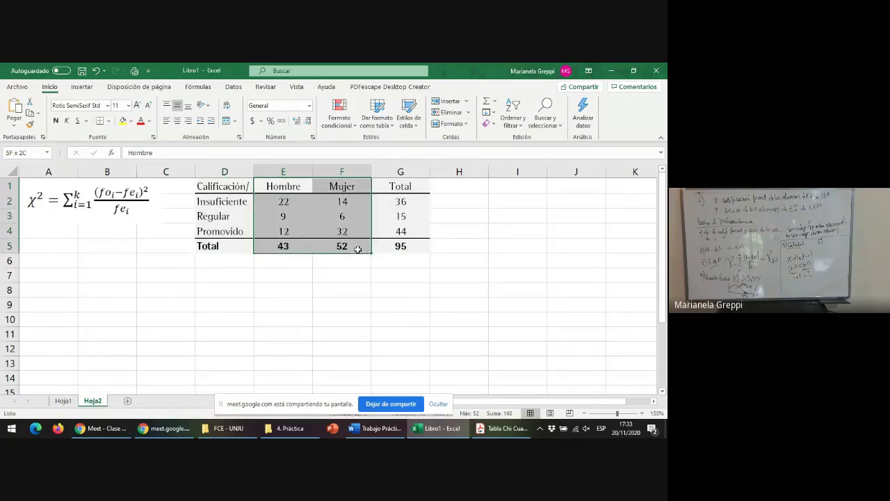
left_click(109, 125)
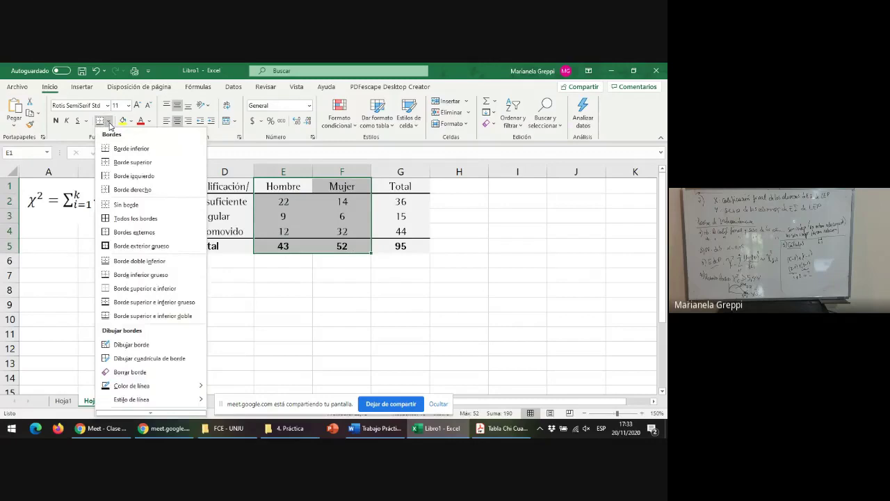
left_click(133, 228)
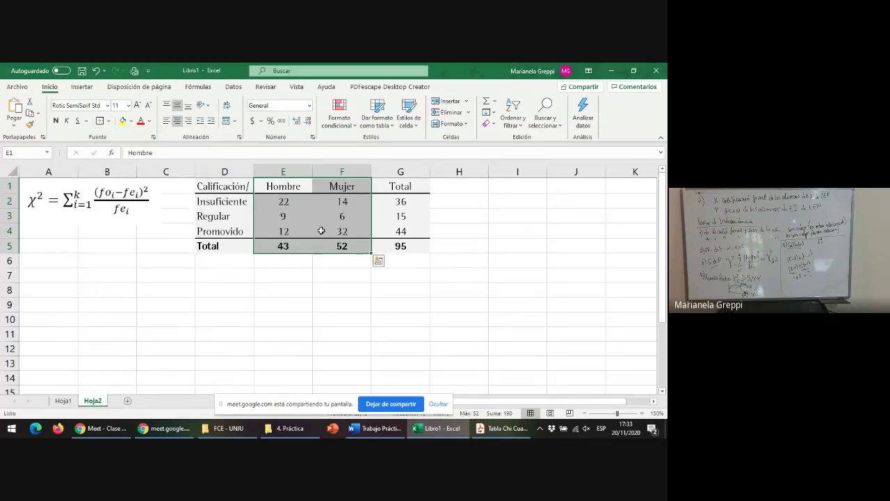
Step: Fill the grand total cell G5 with yellow and review the column and row totals of the grades table
left_click(411, 242)
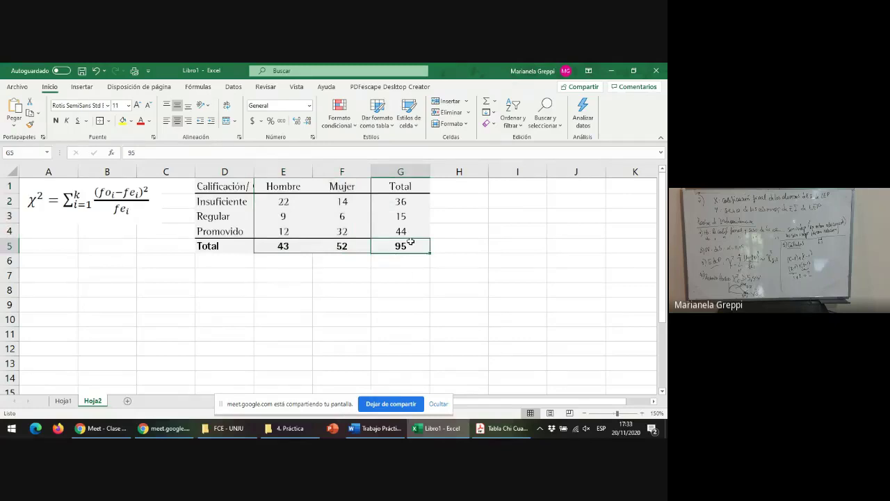
left_click(123, 121)
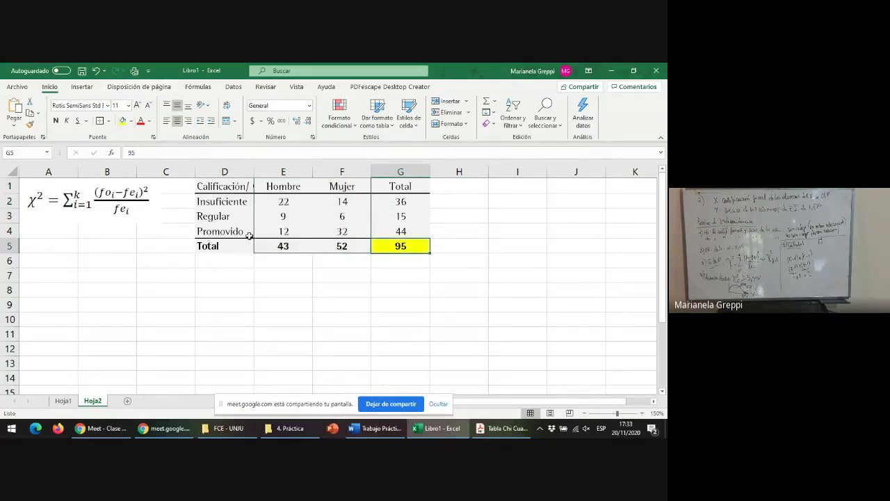
left_click(276, 242)
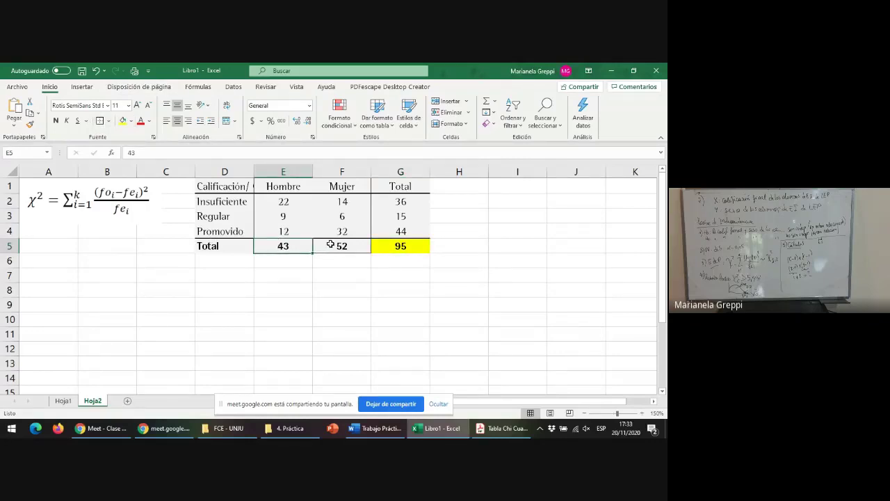
left_click_drag(401, 201, 402, 228)
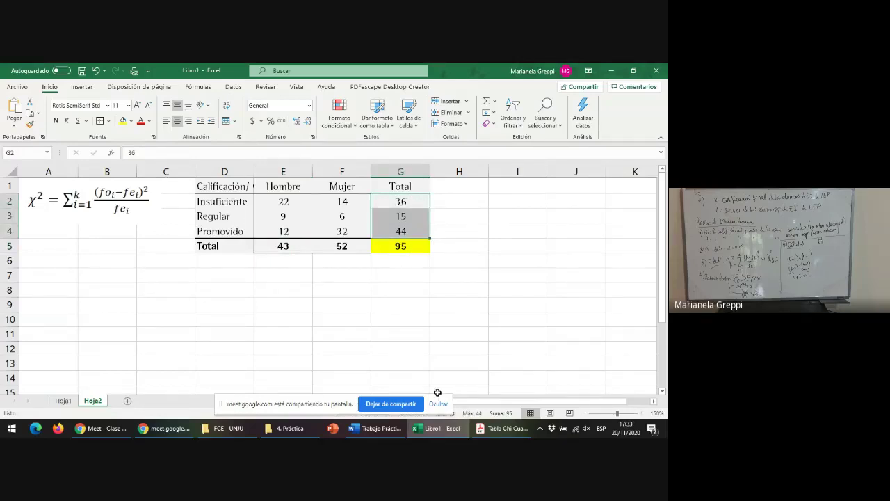
left_click(438, 403)
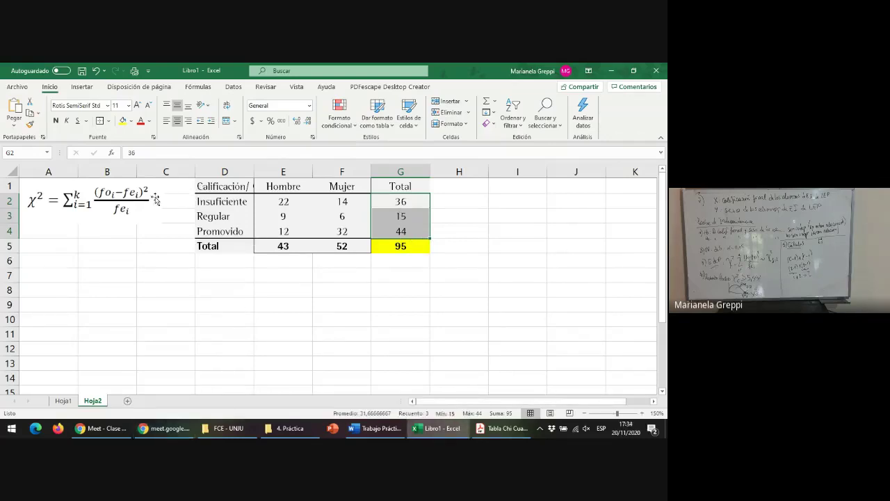
Step: Narrow column C and insert a blank row above the grades table
left_click(183, 164)
left_click_drag(194, 167, 177, 167)
left_click(7, 186)
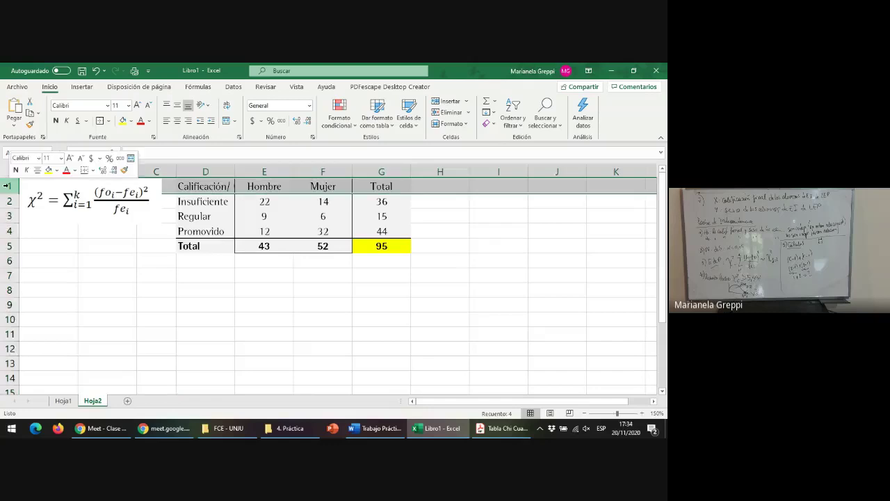
right_click(7, 185)
left_click(44, 266)
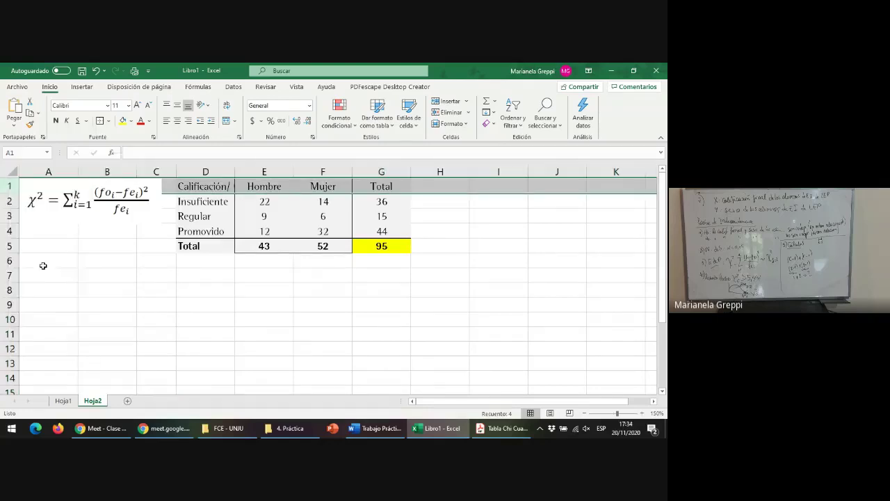
Step: Enter the title "frecuencias observadas" in D1 above the grades table
left_click(179, 189)
type("fre")
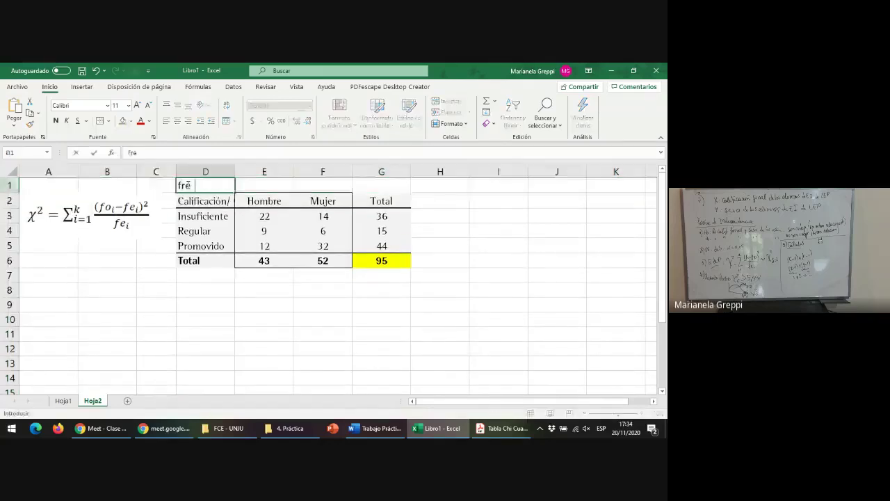
type("cuenci")
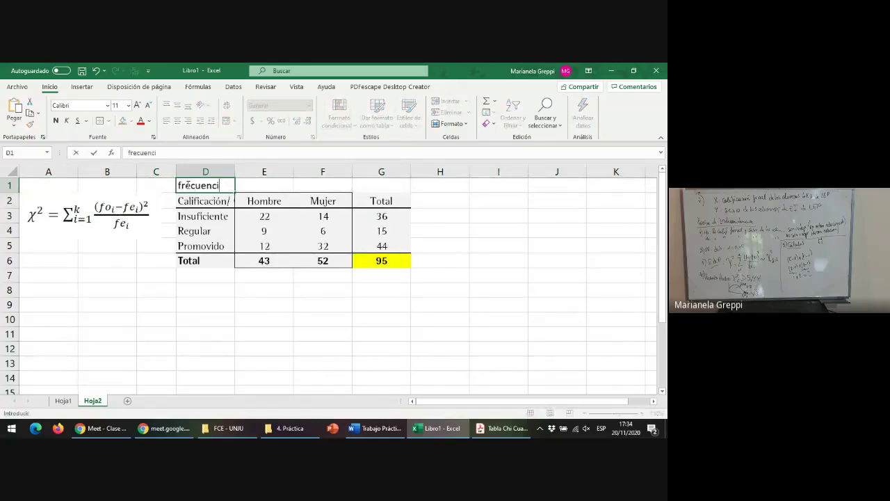
type("as observadas")
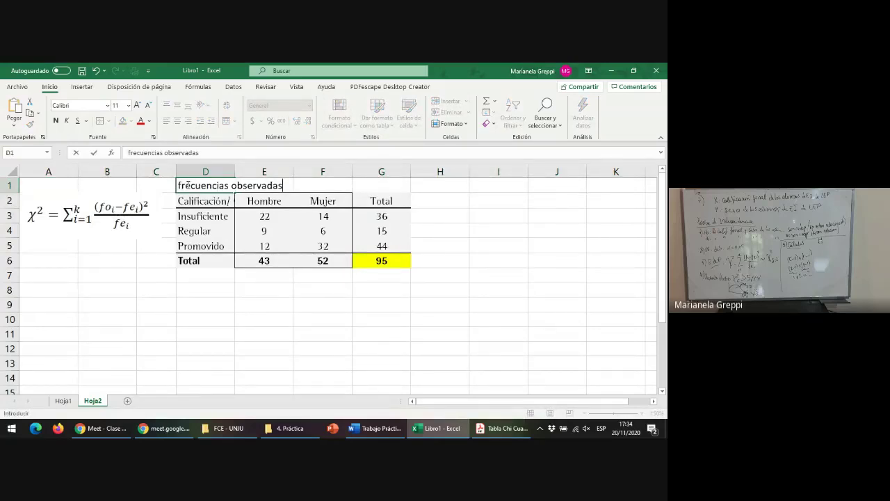
key("Return")
Step: Enter the title "frecuencias esperadas" in D8 below the grades table
left_click(202, 289)
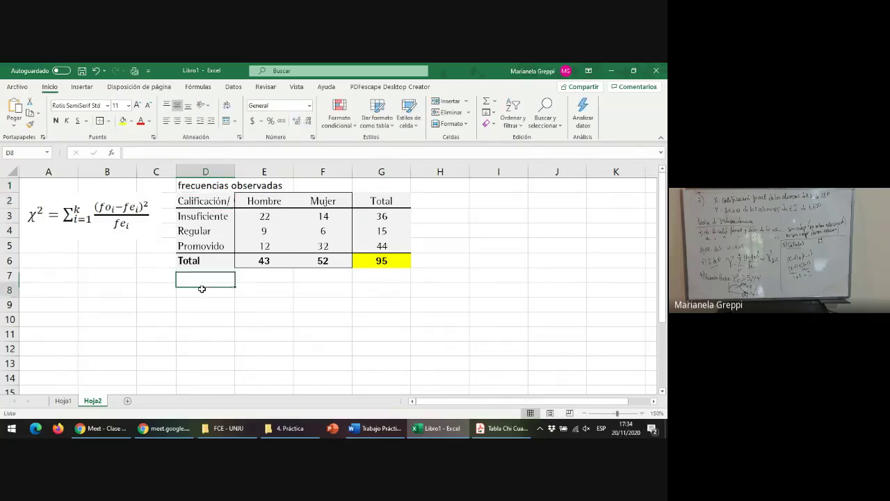
type("frecuenc")
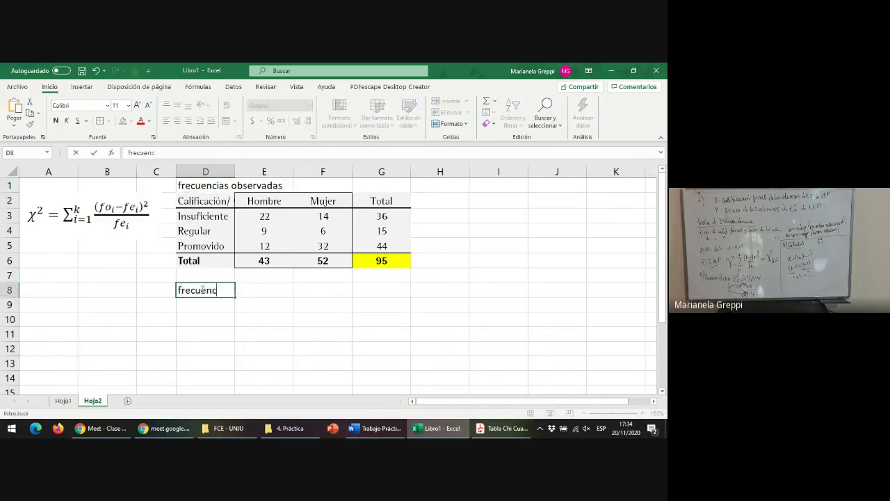
type("ias esperadas")
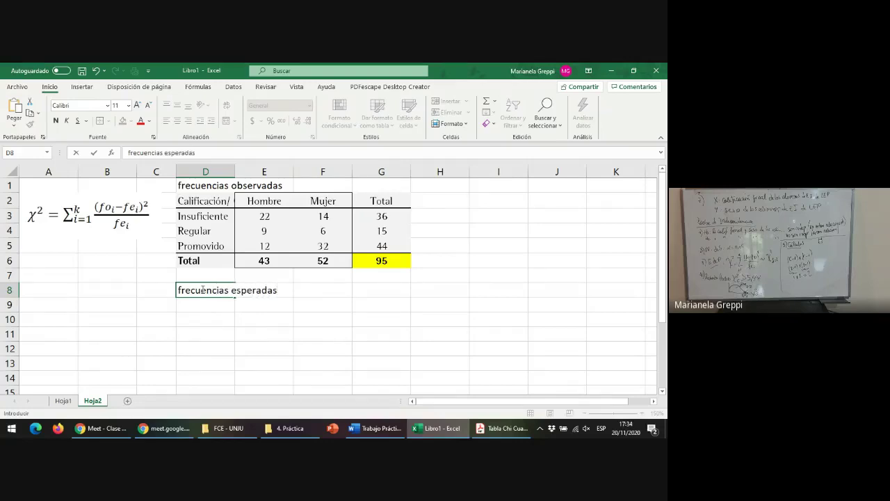
key("Return")
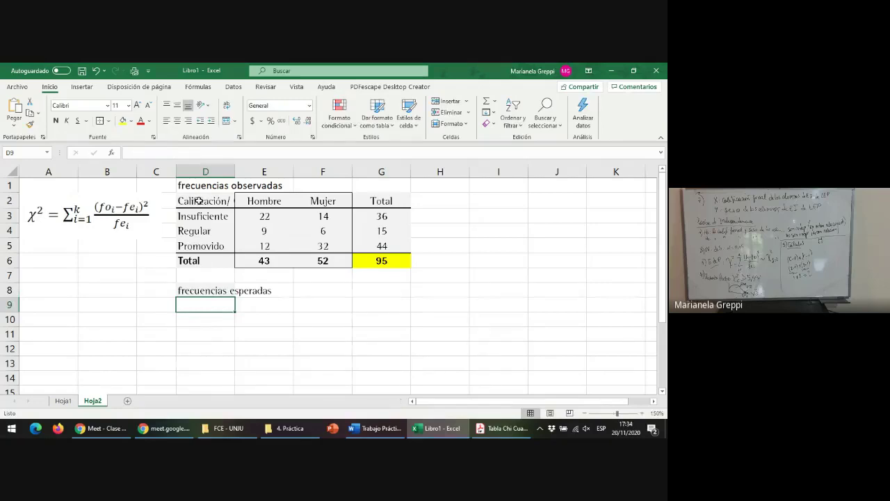
Step: Copy the observed frequencies table D2:G6 and paste it at D10, below the frecuencias esperadas title
left_click_drag(199, 201, 409, 267)
key("ctrl+c")
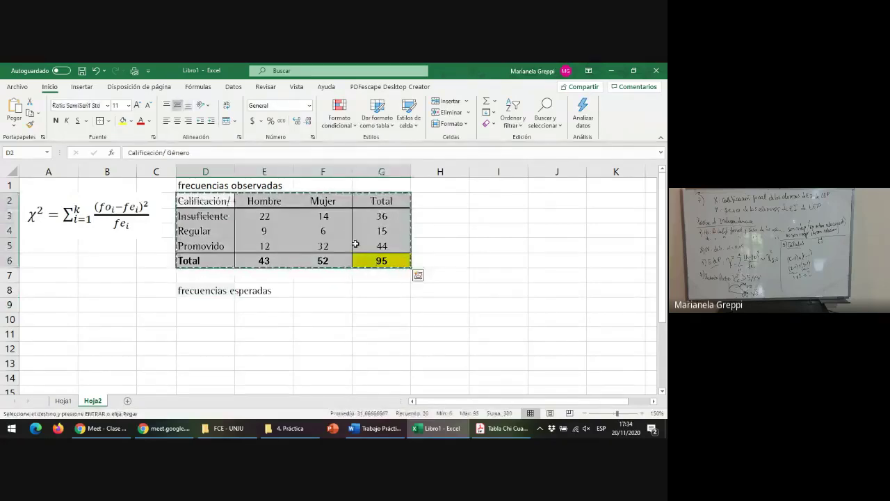
left_click(211, 319)
key("ctrl+v")
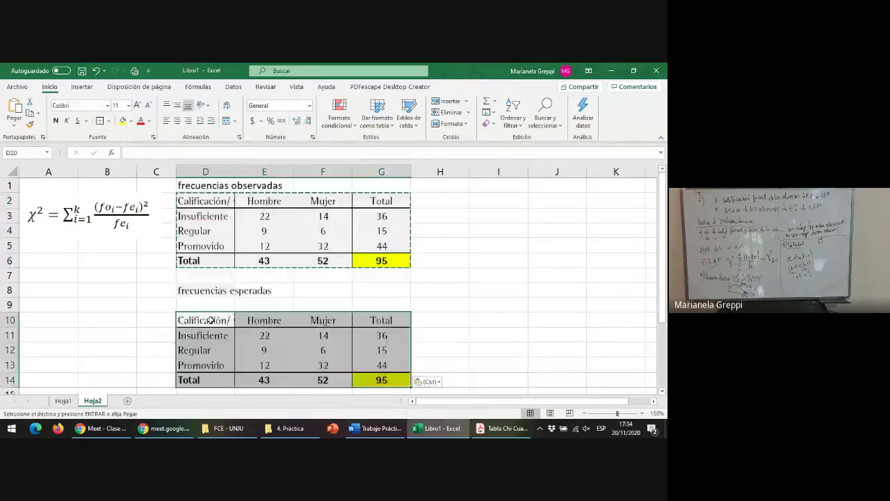
double_click(266, 336)
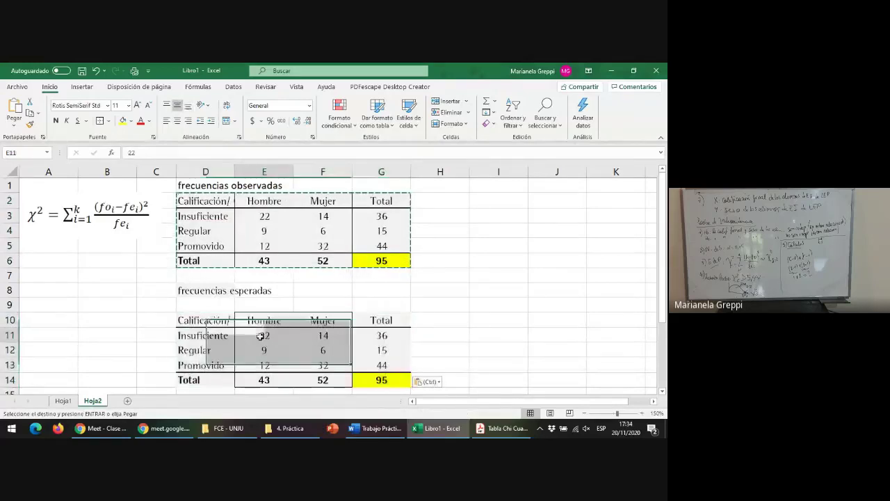
left_click(296, 349)
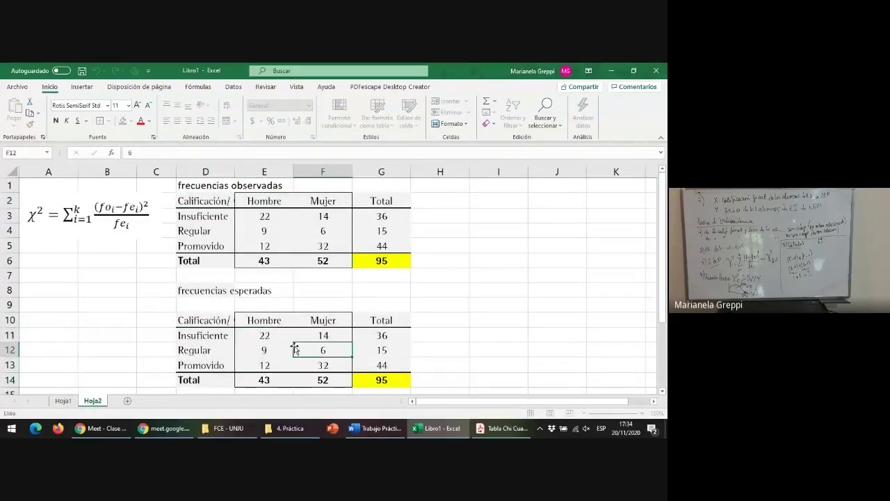
left_click(251, 333)
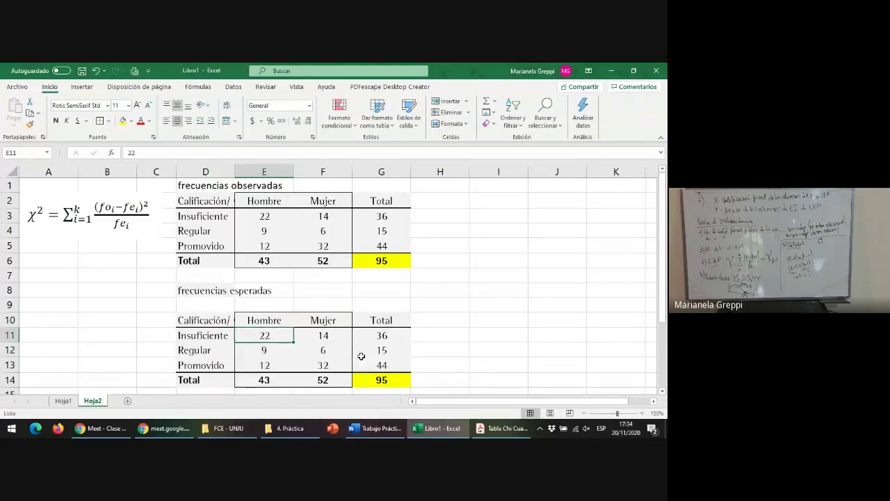
key("ctrl+v")
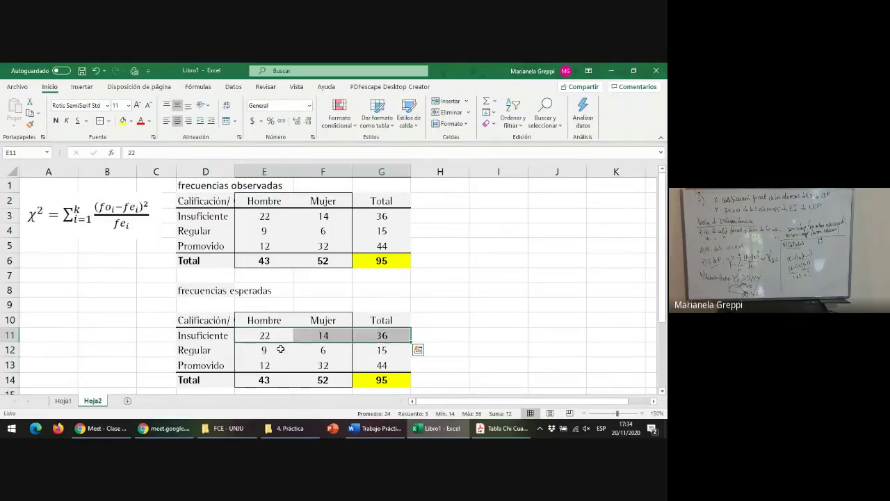
left_click(268, 335)
key("Escape")
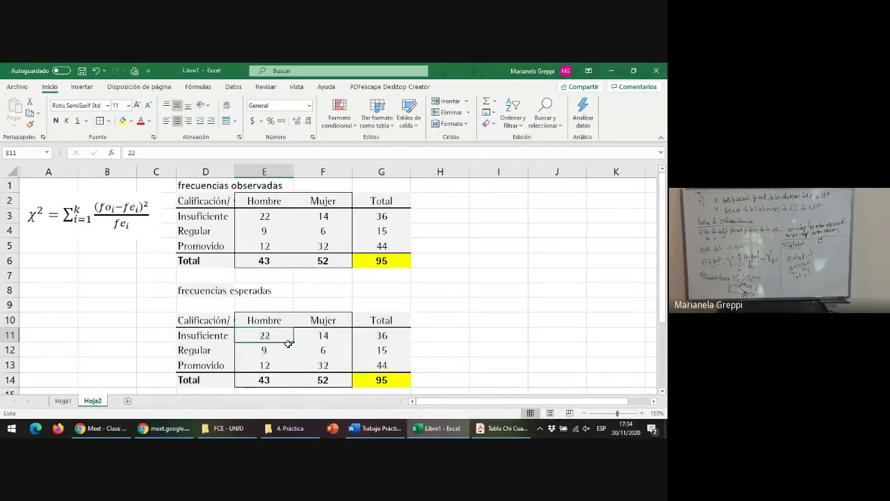
double_click(325, 367)
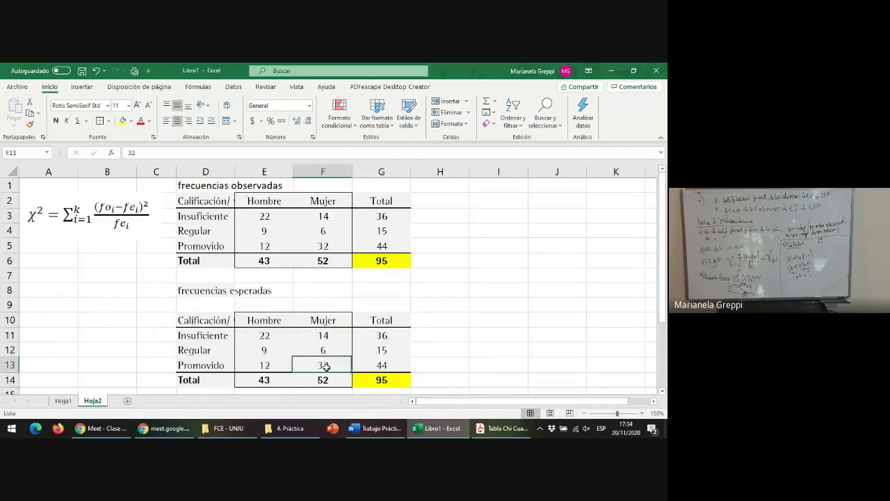
Step: Clear the copied counts from cells E11:F13 in the frecuencias esperadas table, keeping the totals
left_click(281, 332)
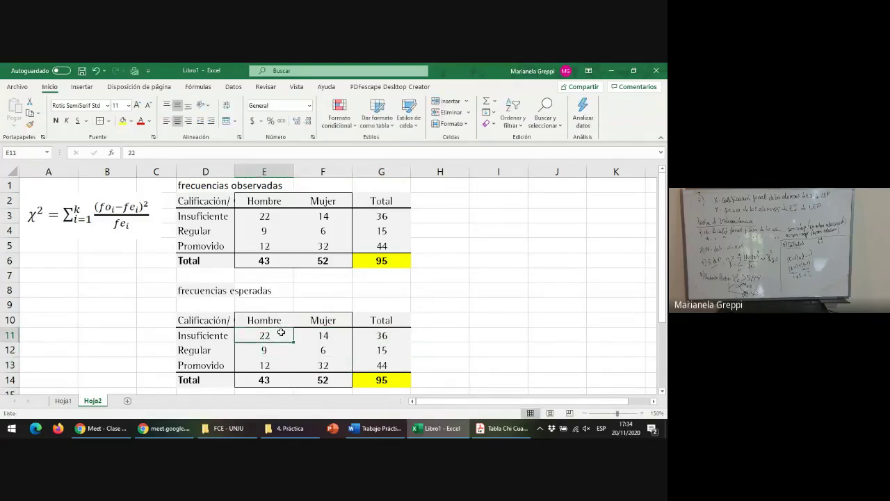
left_click(316, 338, "ctrl")
left_click(270, 346, "ctrl")
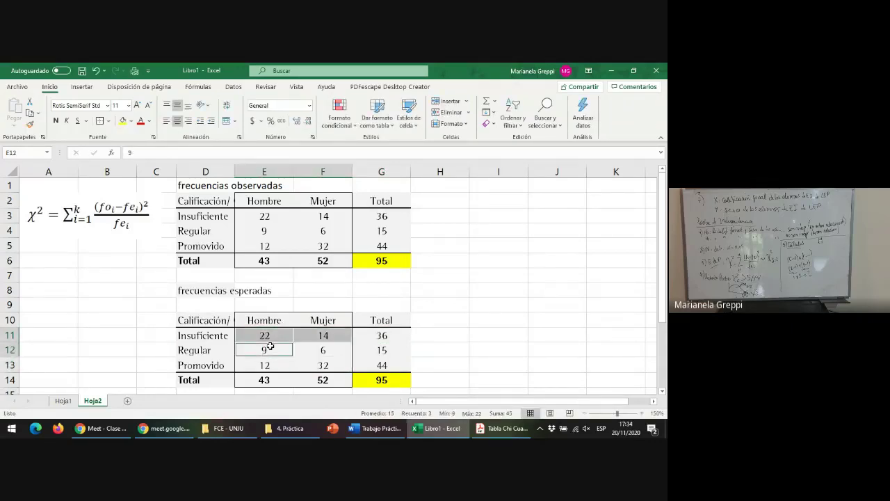
left_click(314, 351, "ctrl")
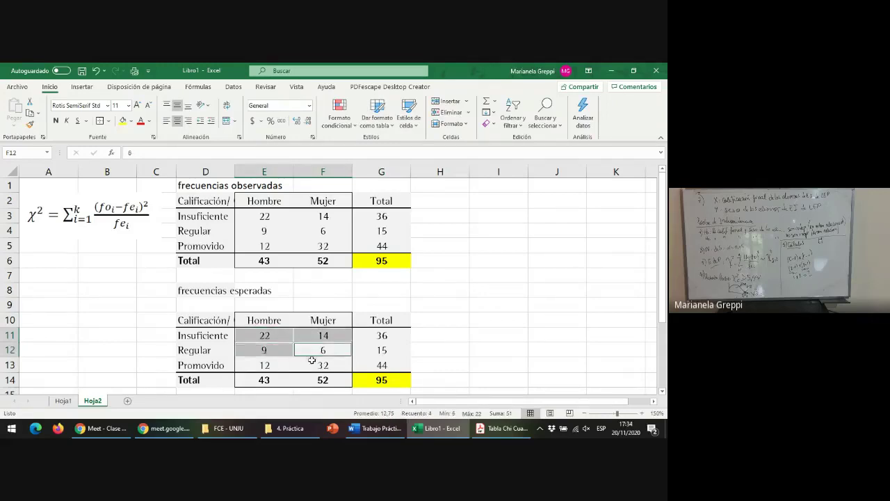
left_click(313, 365, "ctrl")
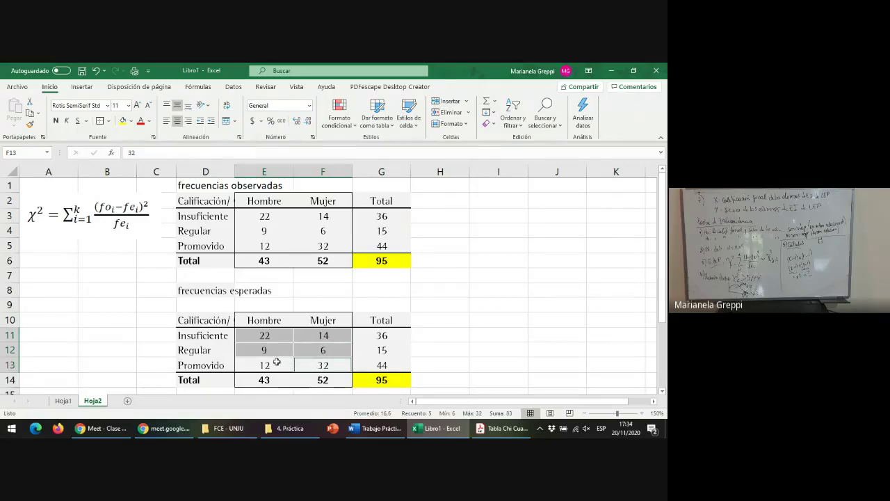
left_click(277, 361, "ctrl")
key("Delete")
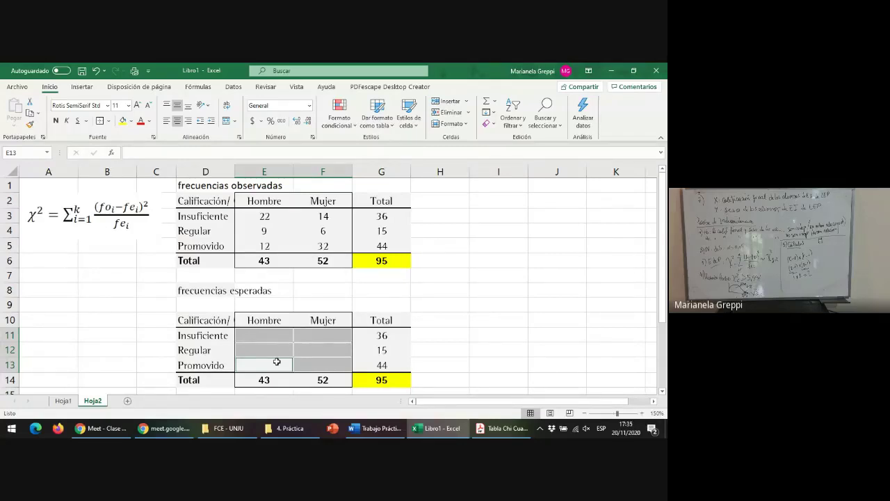
Step: Enter the expected frequency formula +E14*G11/G14 in E11 for Insuficiente and Hombre
left_click(270, 338)
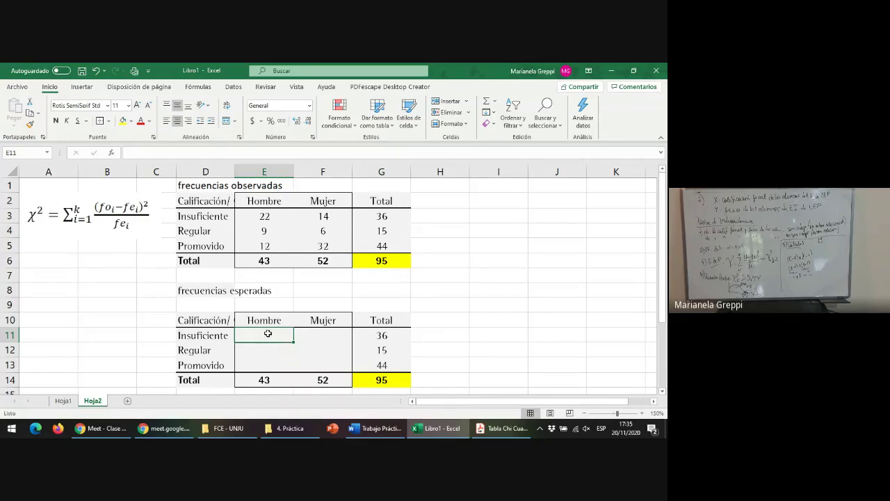
type("+")
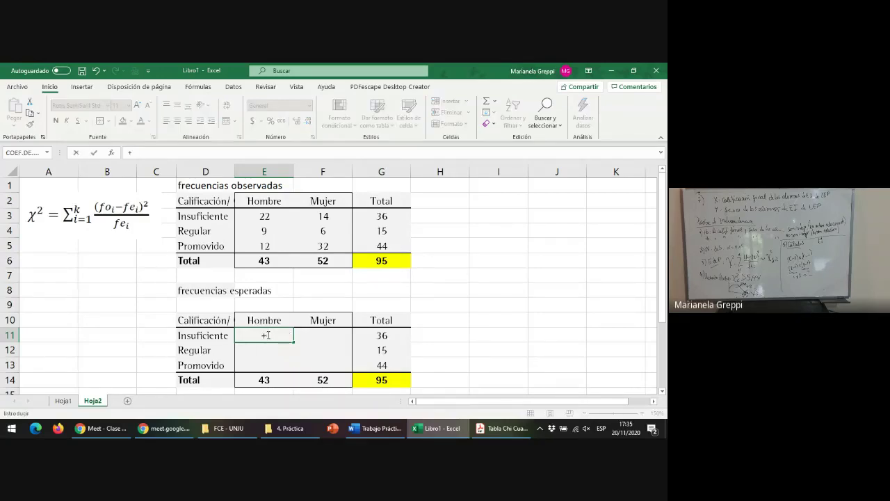
left_click(264, 380)
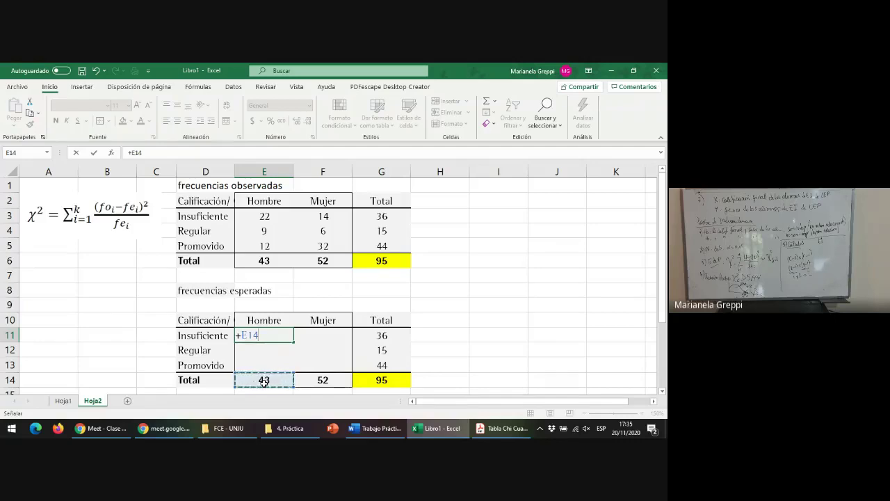
type("*")
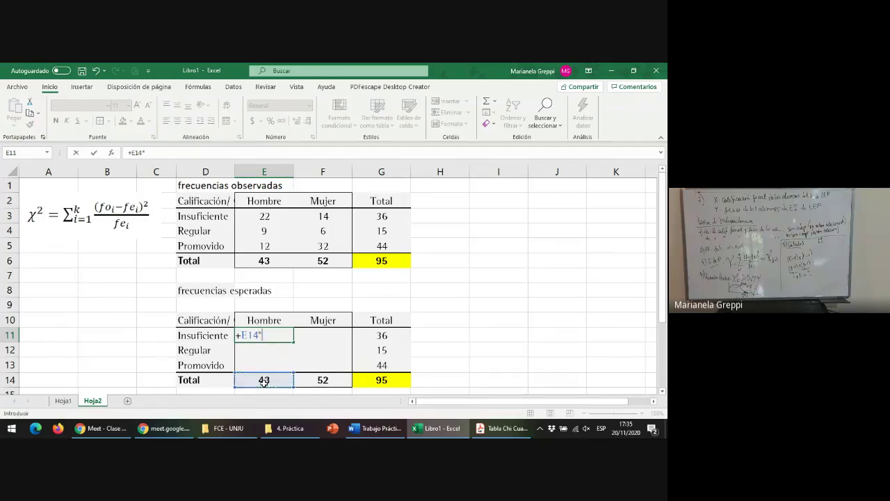
left_click(381, 335)
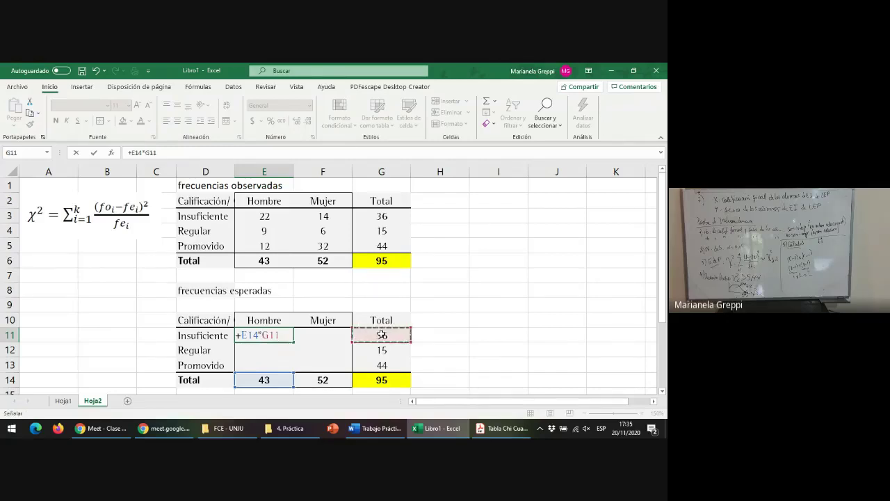
type("/")
left_click(383, 378)
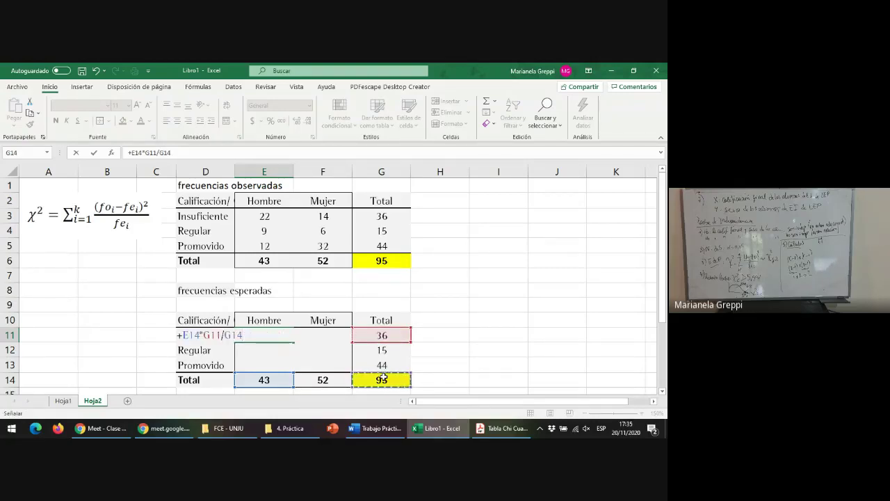
key("ctrl+Return")
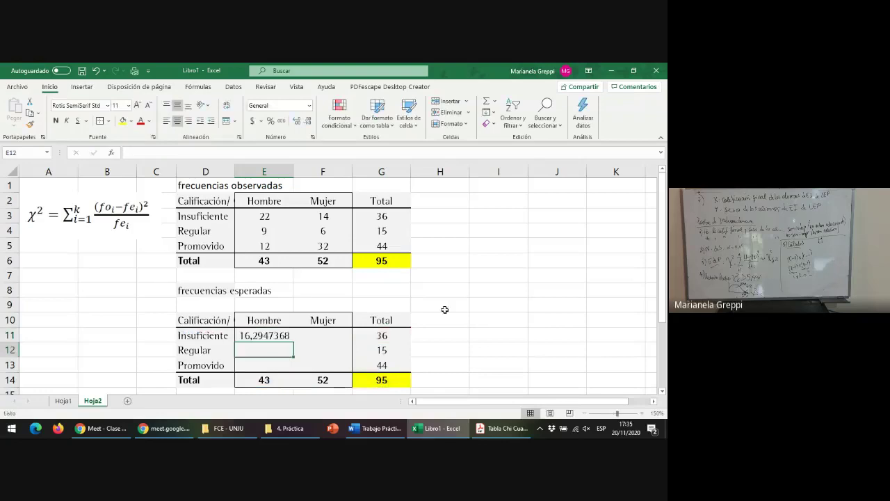
Step: Write the calculation note "43 * 36 / 95" in I11 beside the expected frequencies table
left_click(476, 334)
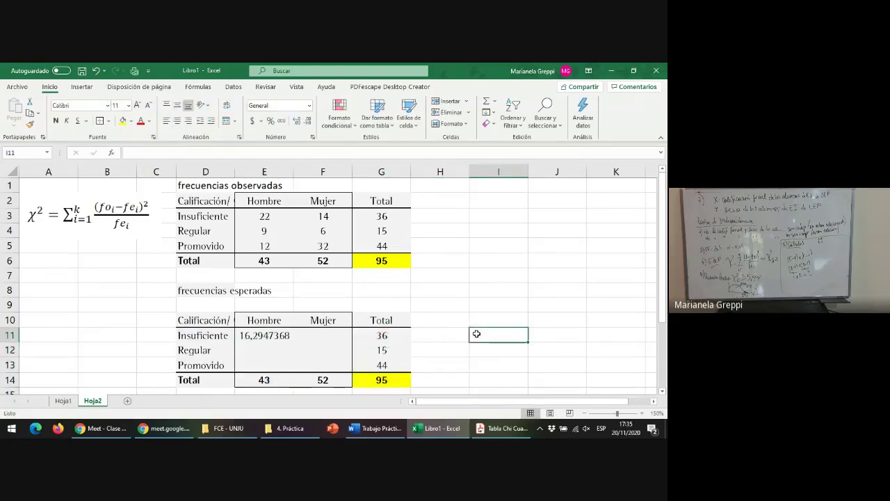
left_click(254, 341)
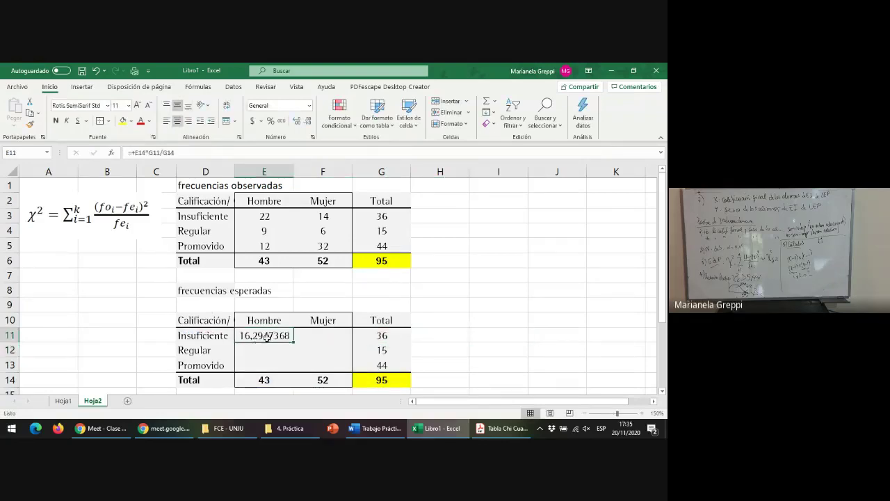
left_click(479, 335)
type("4")
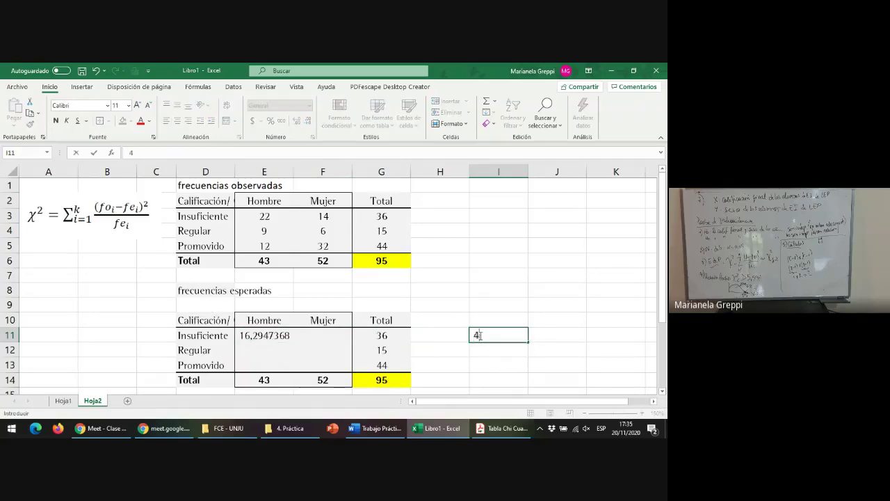
type("3 * 36 / 95")
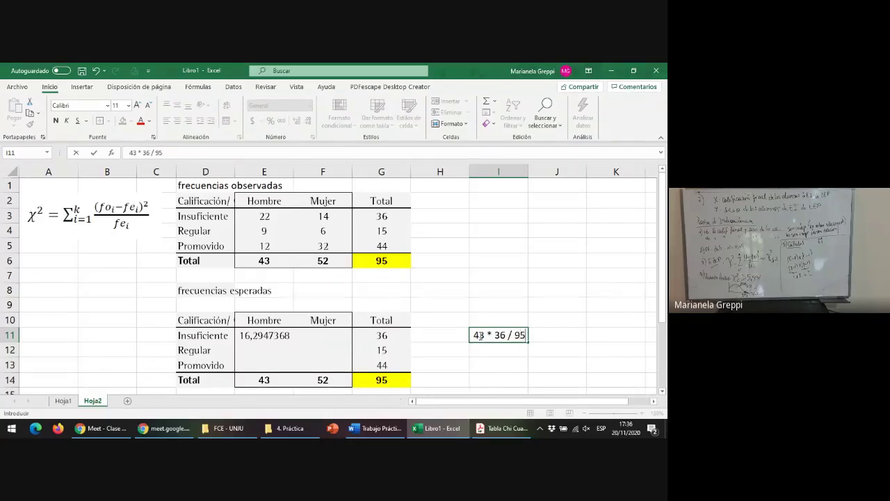
key("Return")
left_click(495, 334)
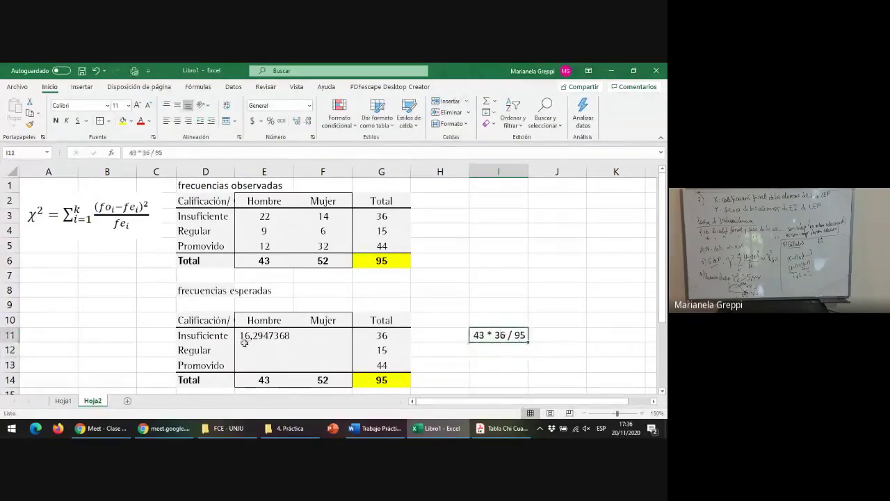
Step: Review the E11 formula together with the totals it uses in E14, G11 and G14
left_click(257, 378)
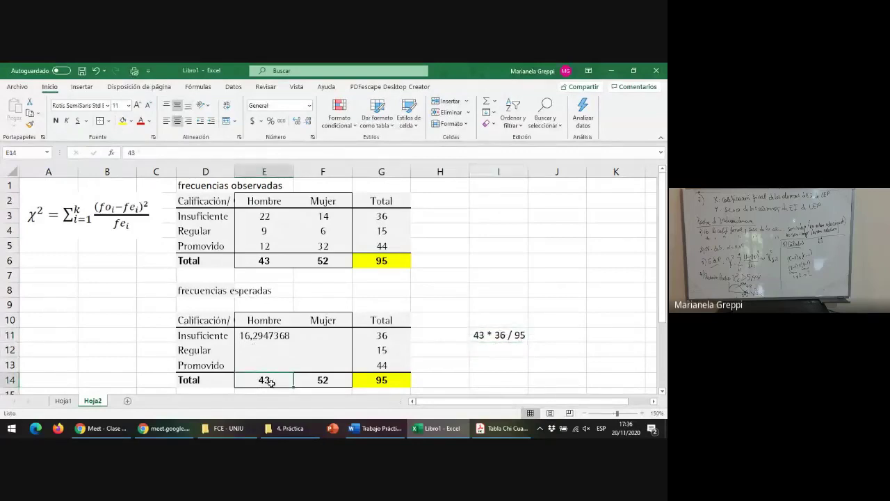
left_click(257, 335)
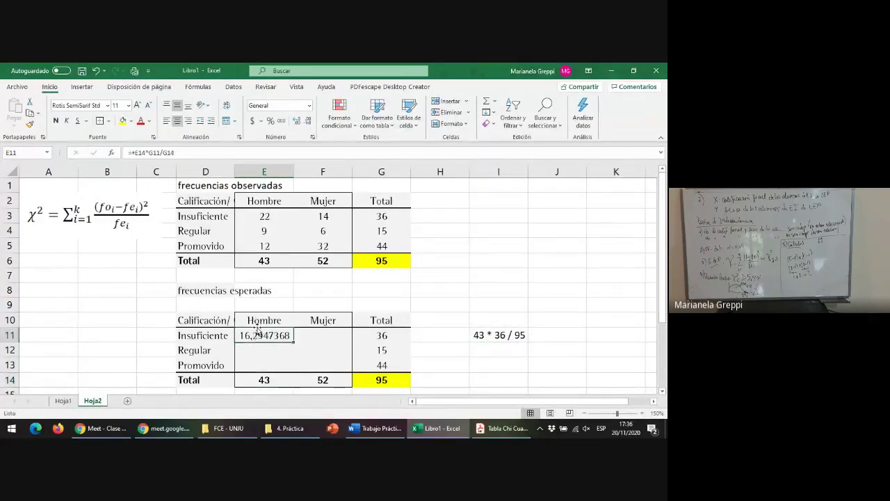
left_click_drag(261, 319, 203, 332)
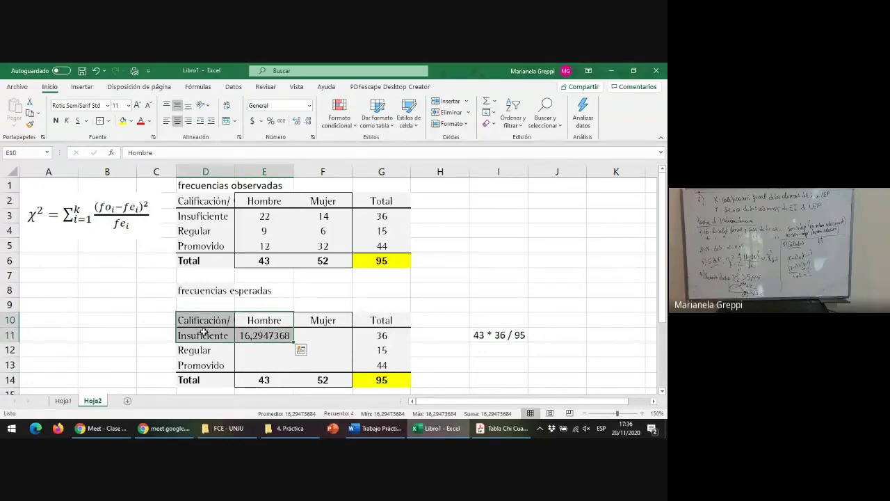
left_click(261, 338)
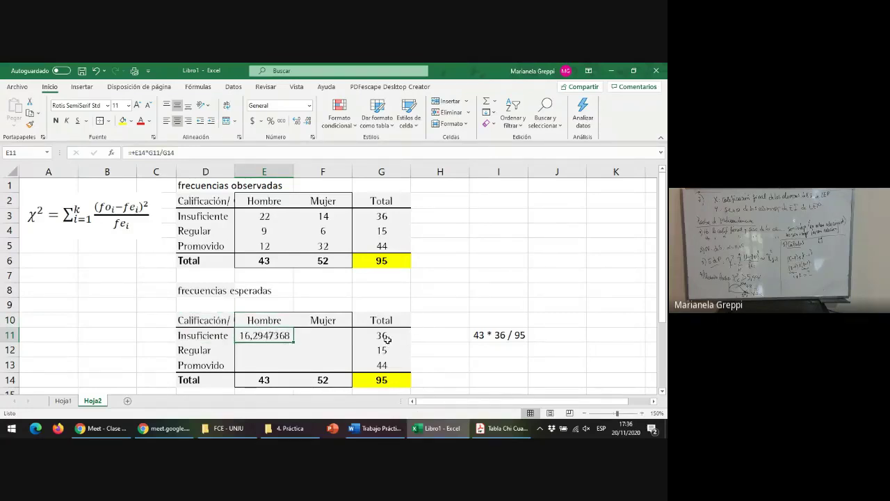
left_click(265, 390)
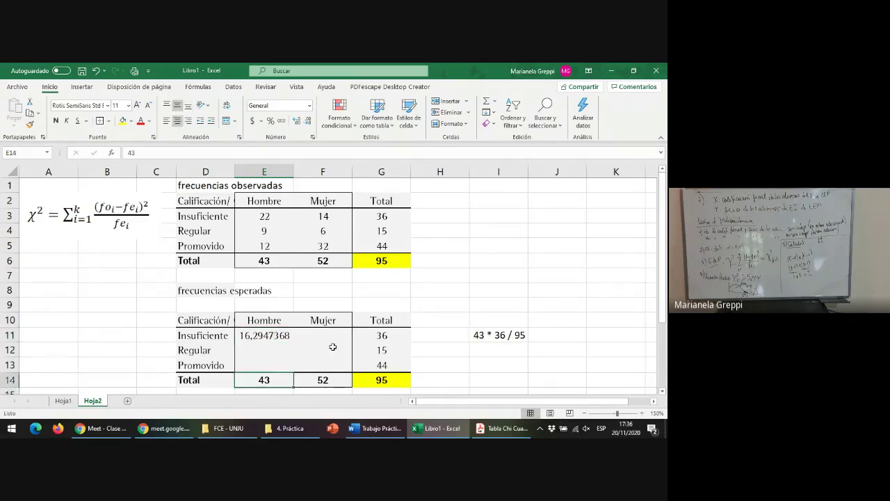
left_click(390, 334)
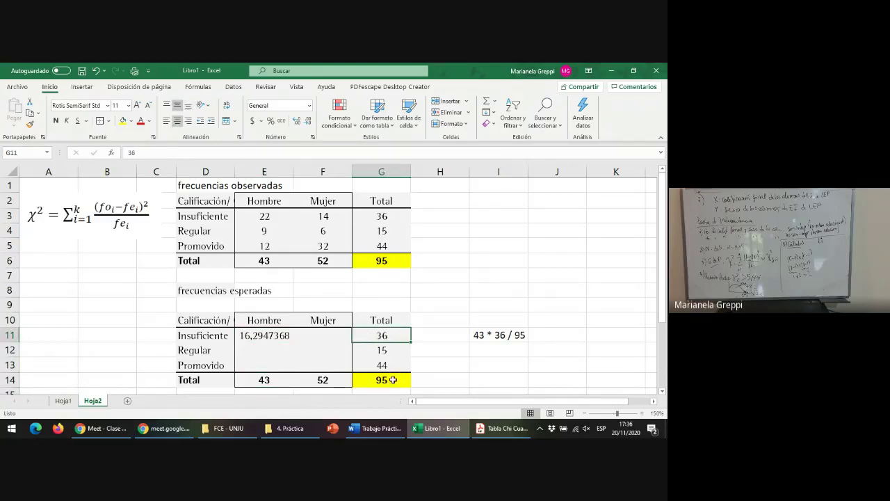
left_click(394, 379)
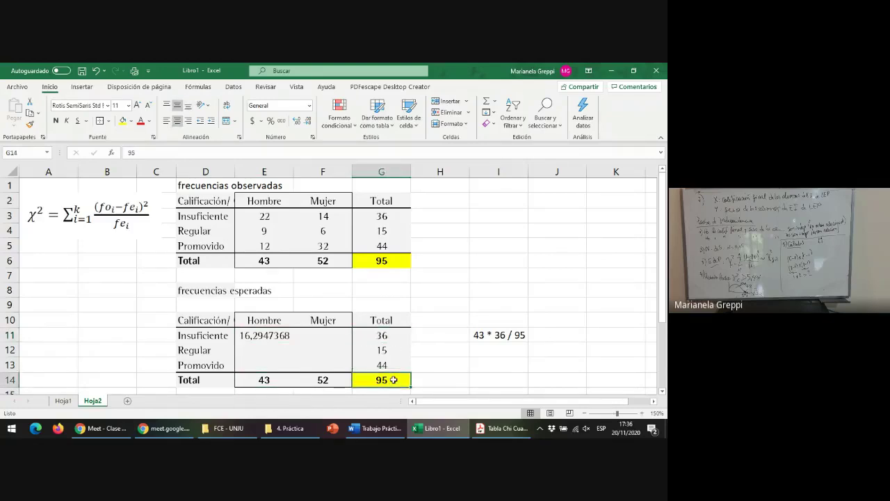
Step: Enter the expected frequency formula +E14*G12/G14 in E12 for Regular and Hombre
left_click(263, 350)
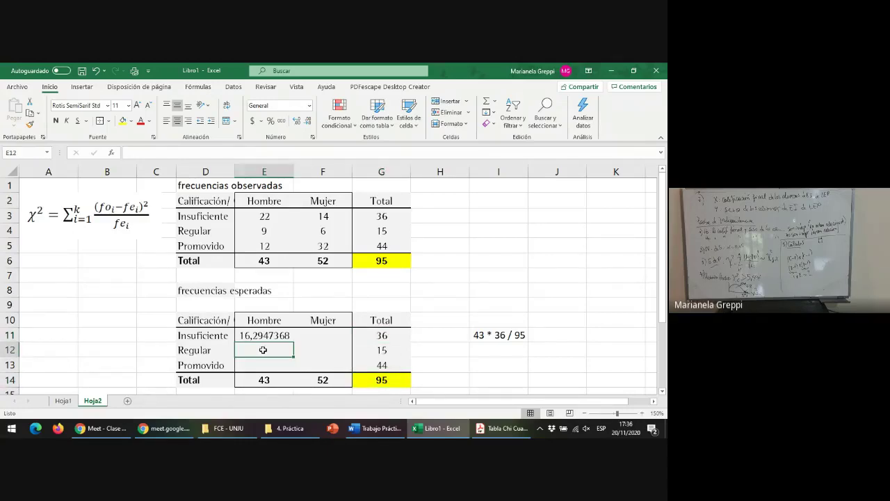
type("+")
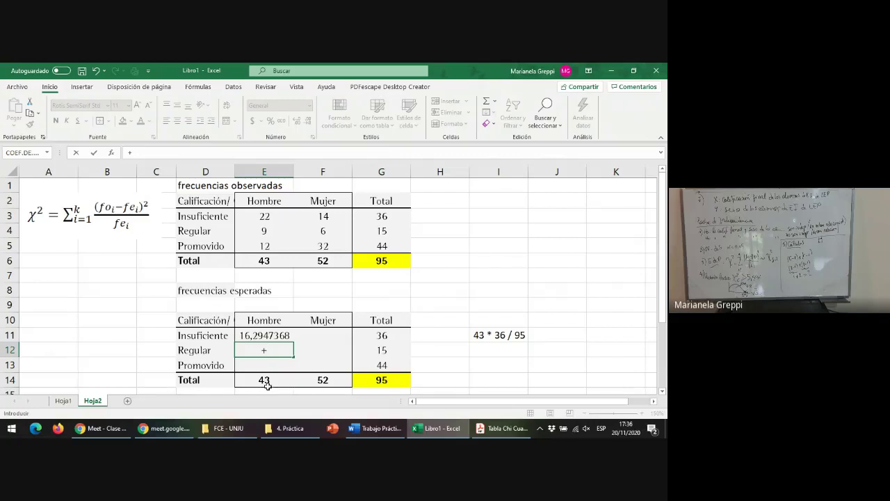
left_click(267, 382)
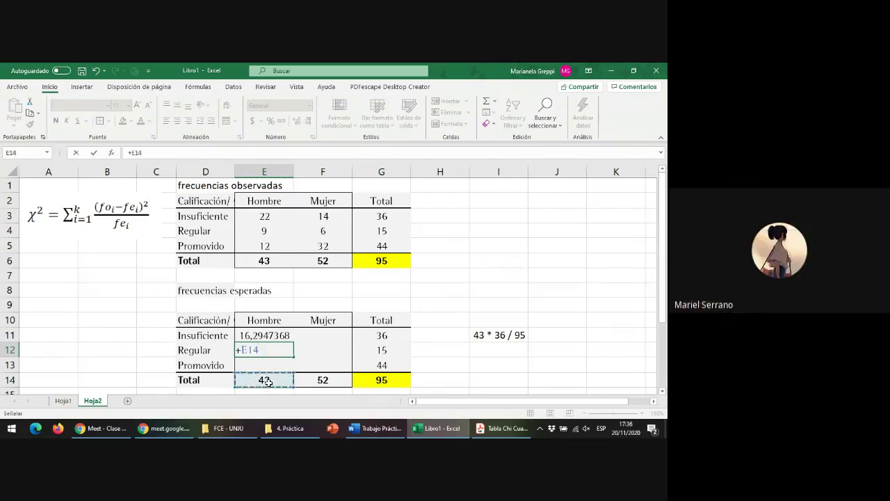
type("*")
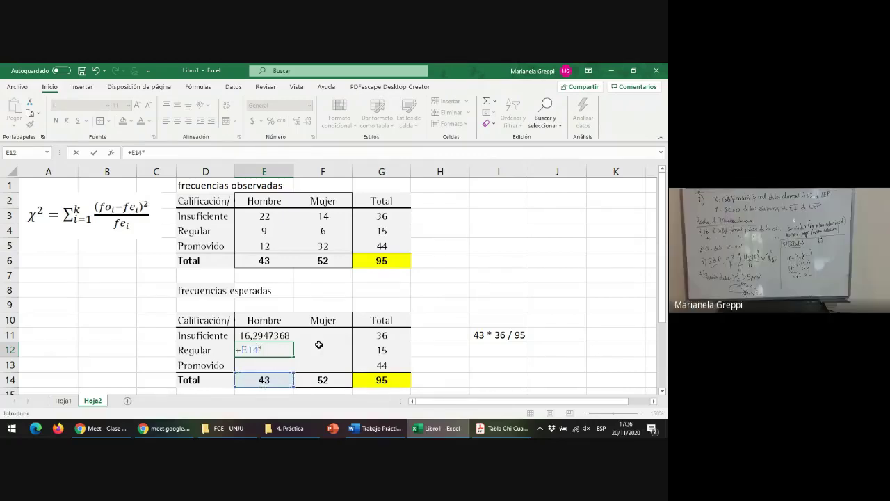
left_click(379, 352)
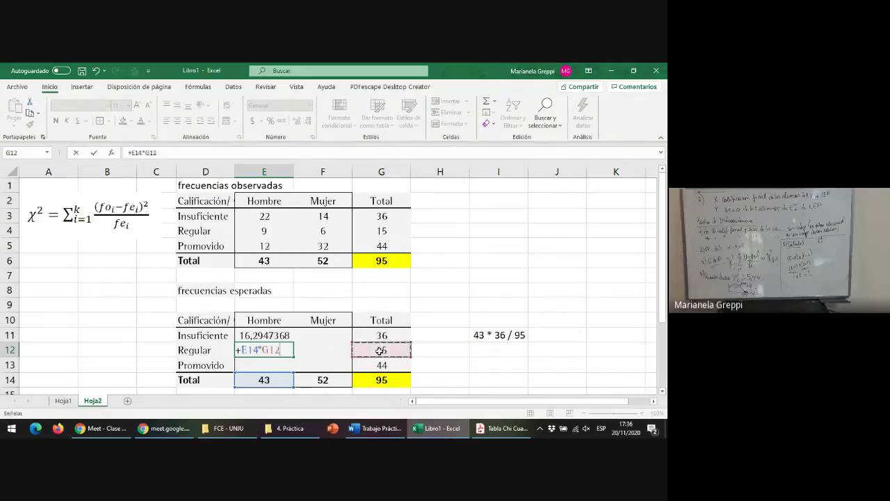
type("/")
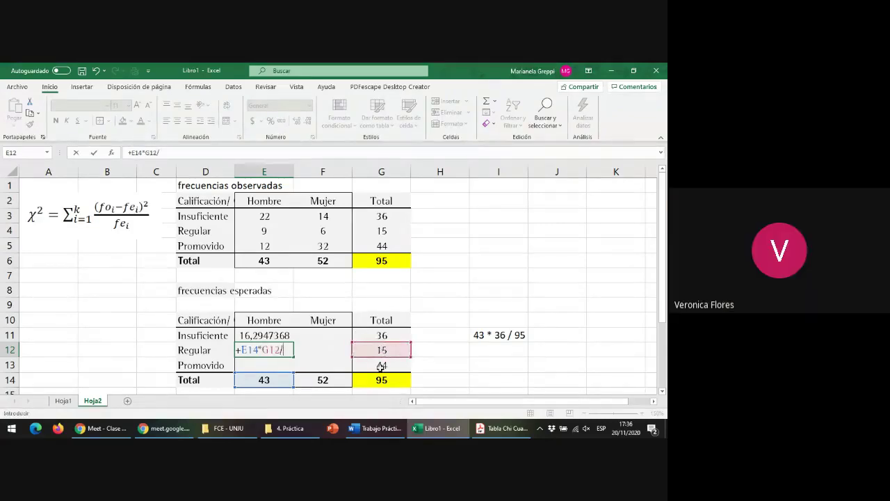
left_click(382, 382)
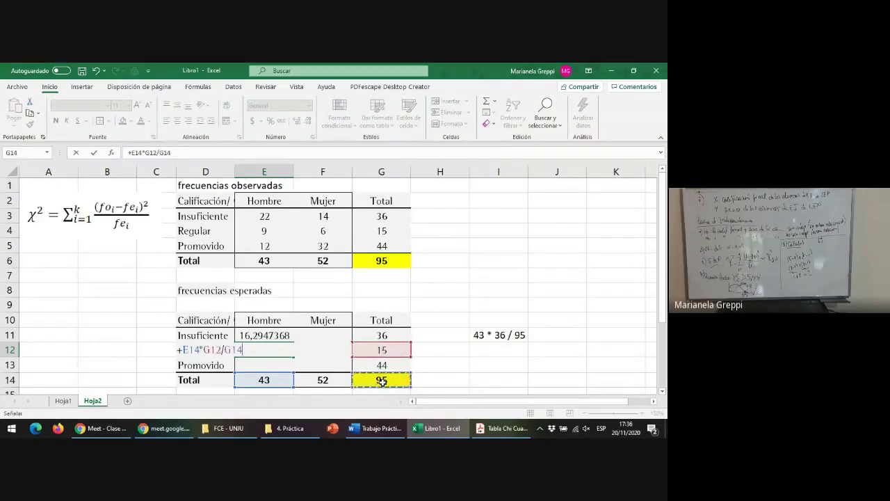
key("Return")
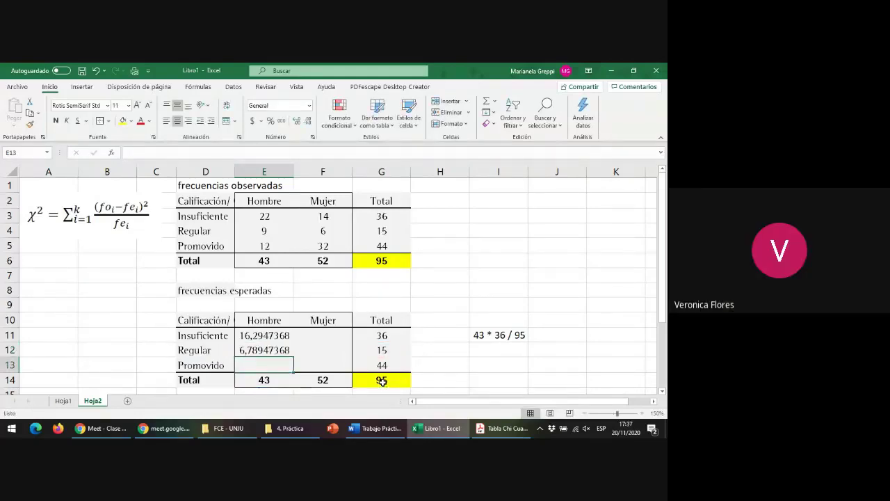
Step: Enter the expected frequency formula +E14*G13/G14 in E13 for Promovido and Hombre, and check the sum of E11:E13
type("+")
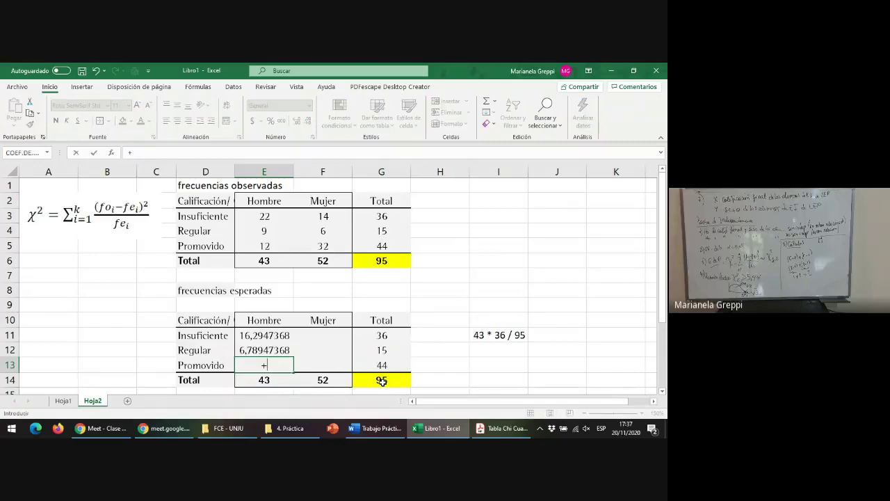
left_click(275, 379)
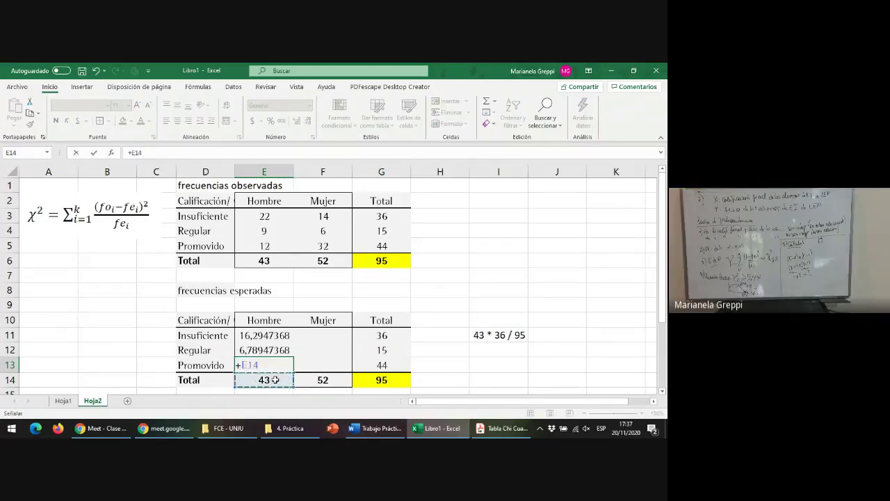
type("*")
left_click(390, 363)
type("/")
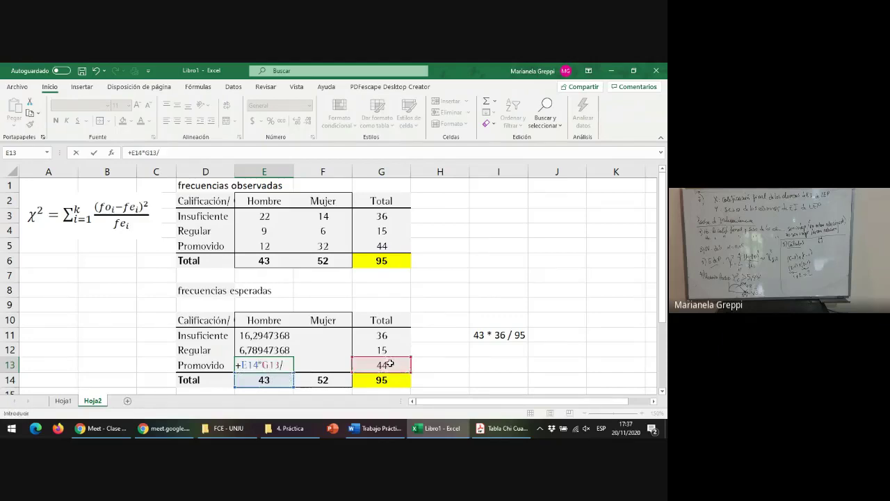
left_click(381, 379)
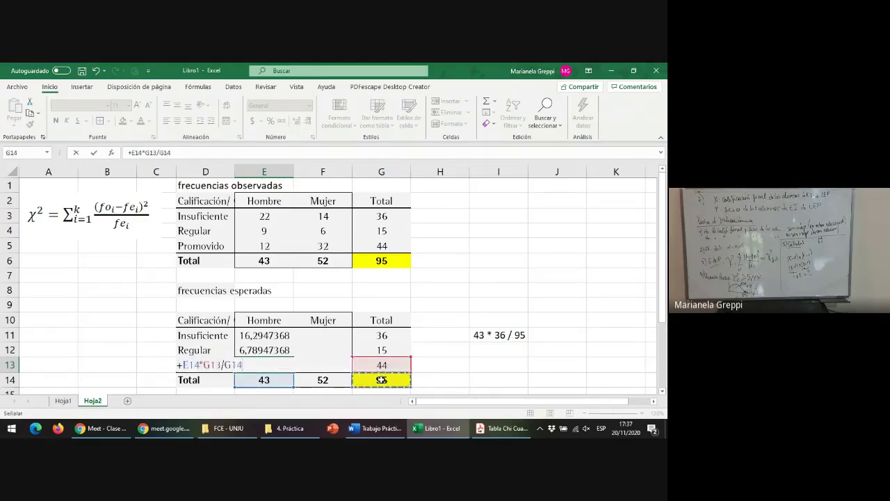
key("Return")
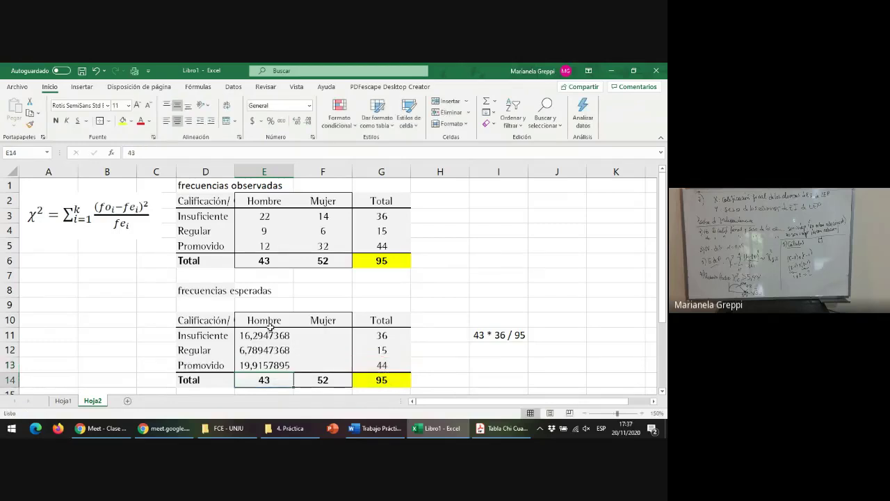
left_click_drag(268, 334, 271, 363)
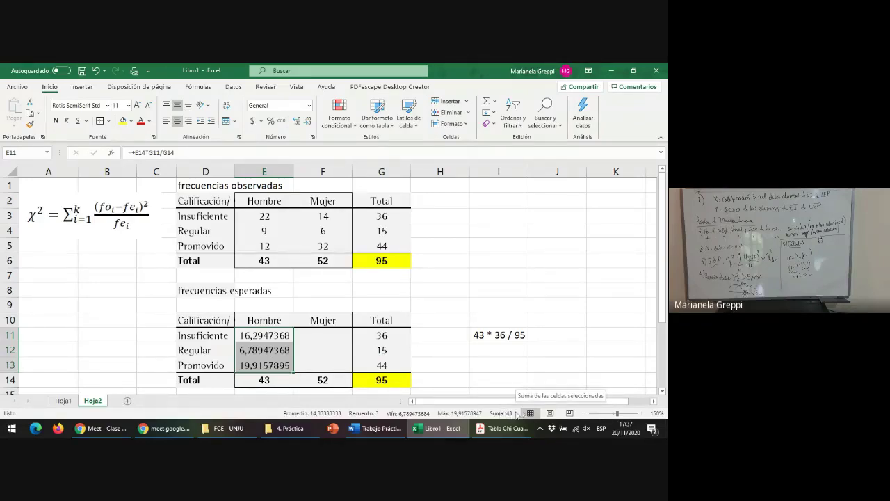
Step: Enter the expected frequency formula +F14*G12/G14 in F12 for Regular and Mujer
left_click(318, 332)
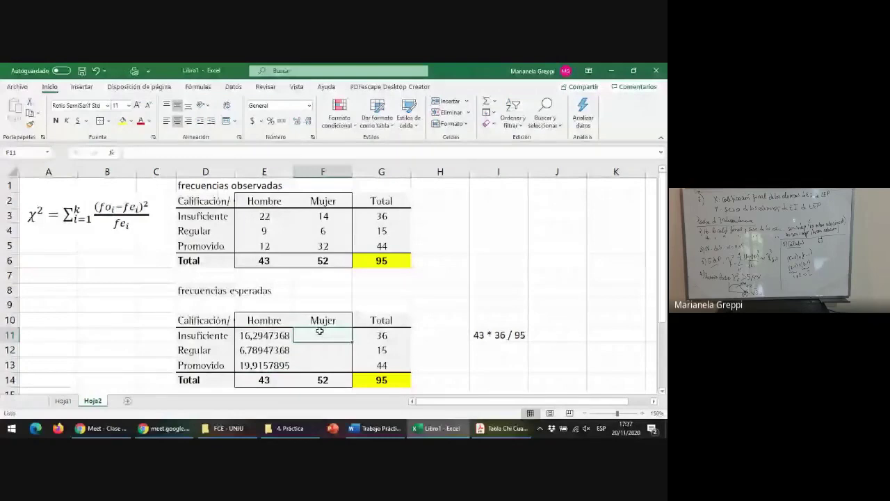
key("Down")
type("+")
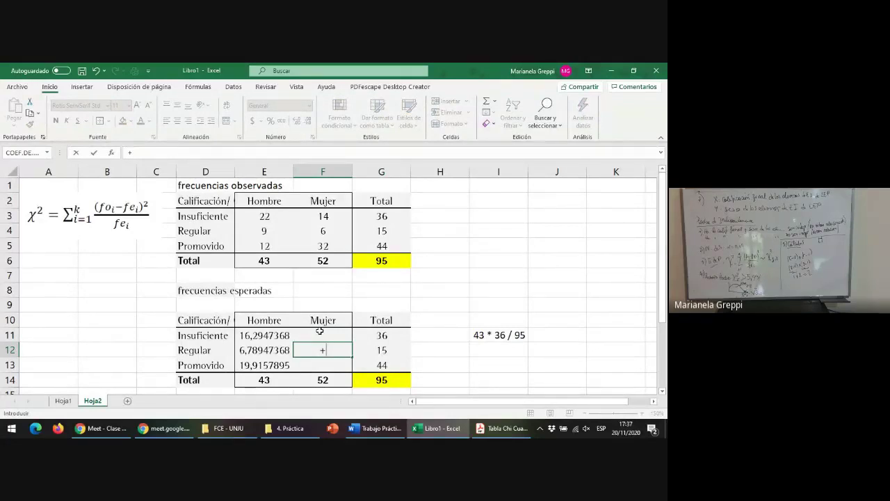
left_click(323, 379)
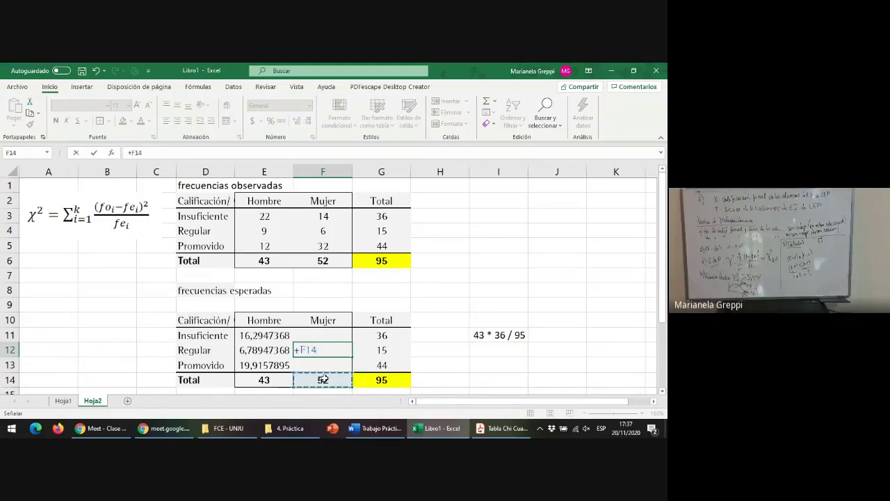
type("*")
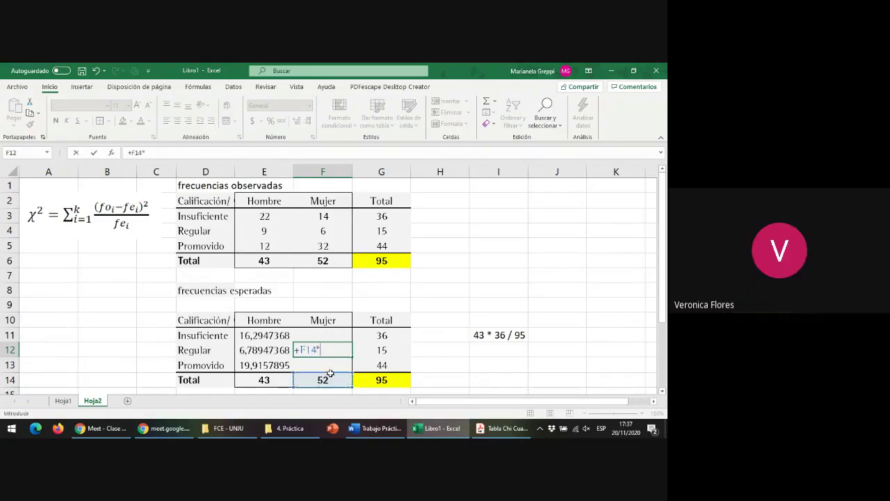
left_click(392, 353)
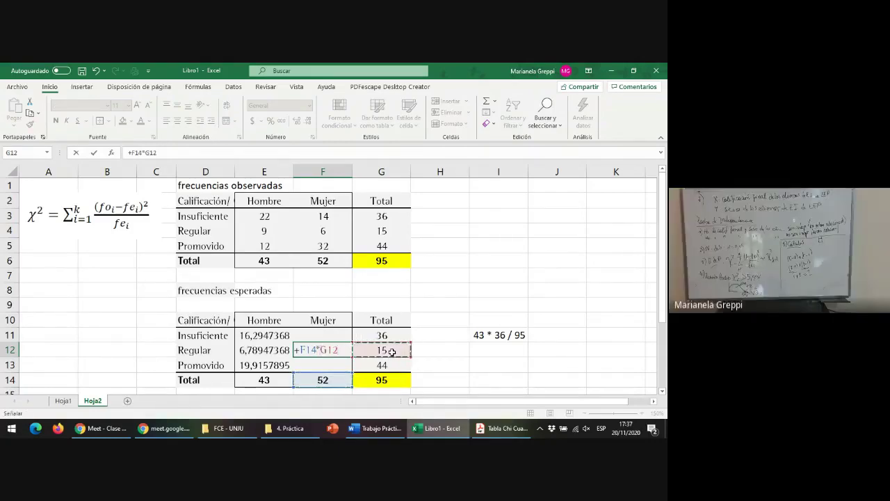
type("/")
left_click(387, 380)
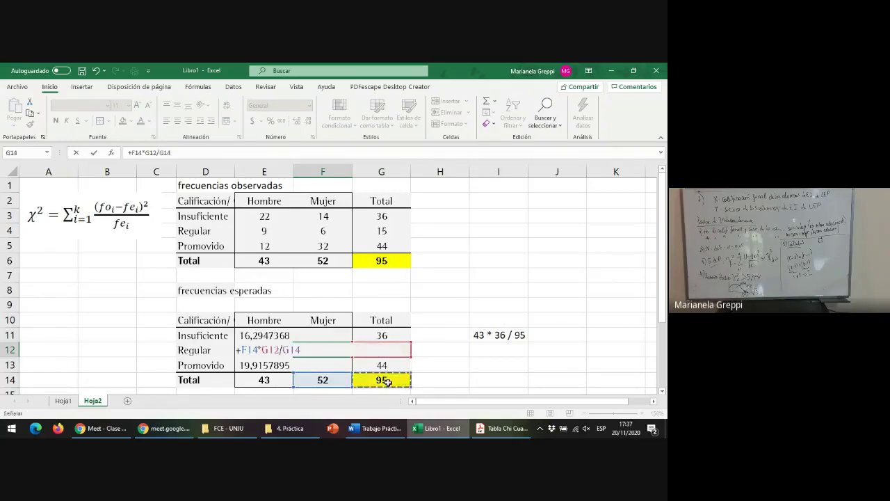
key("Return")
Step: Enter the expected frequency formula +F14*G13/G14 in F13 for Promovido and Mujer
type("+")
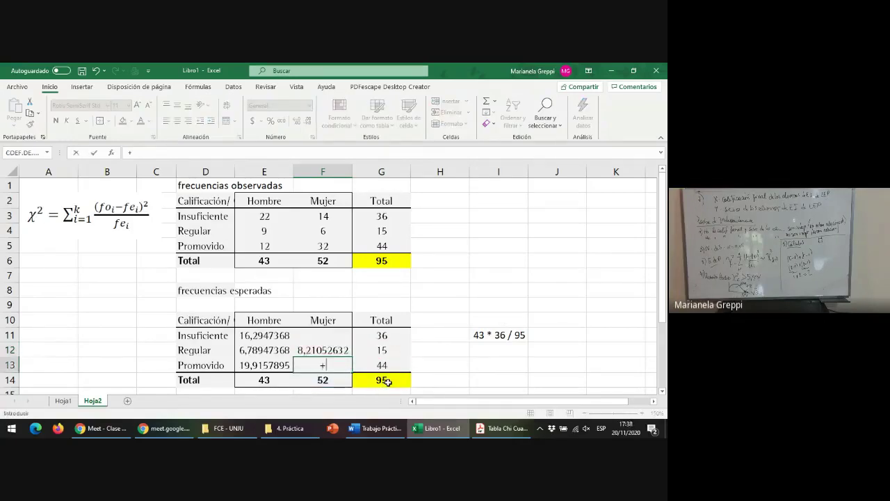
left_click(320, 382)
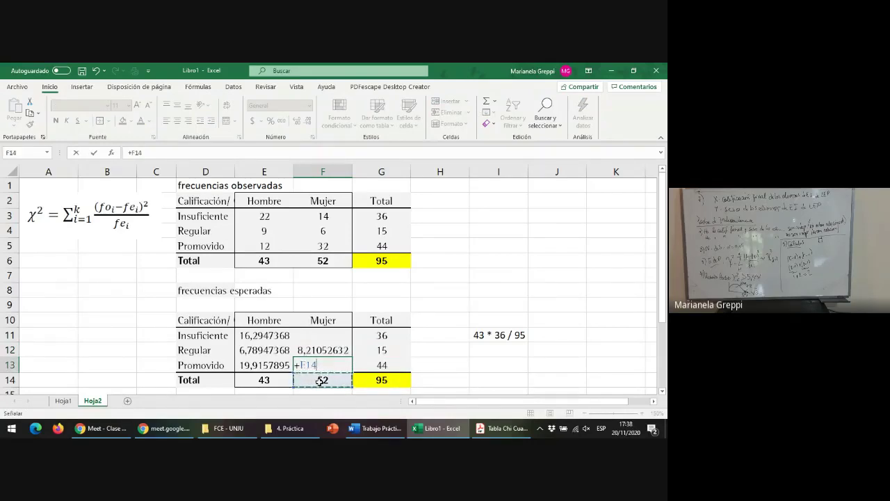
type("*")
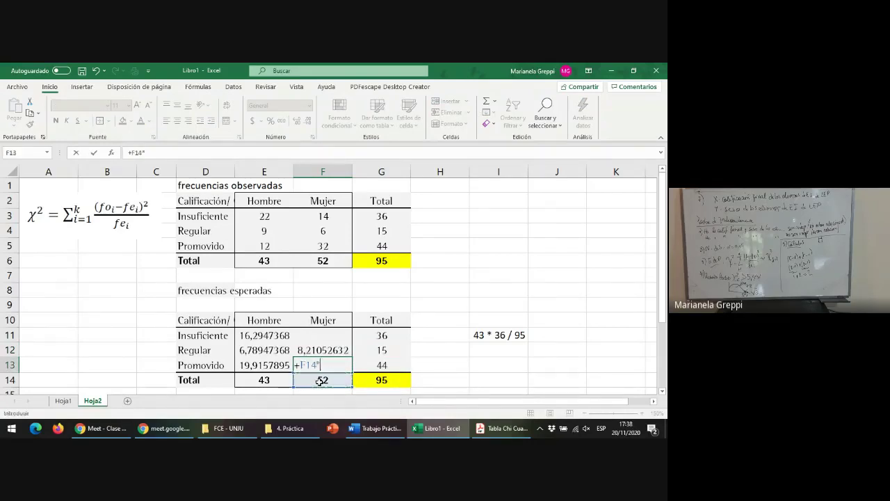
left_click(374, 364)
type("/")
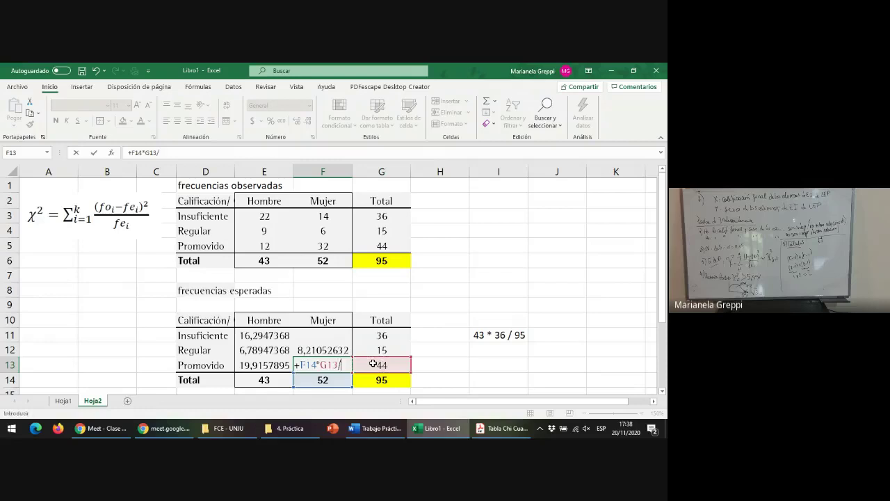
left_click(382, 380)
key("Return")
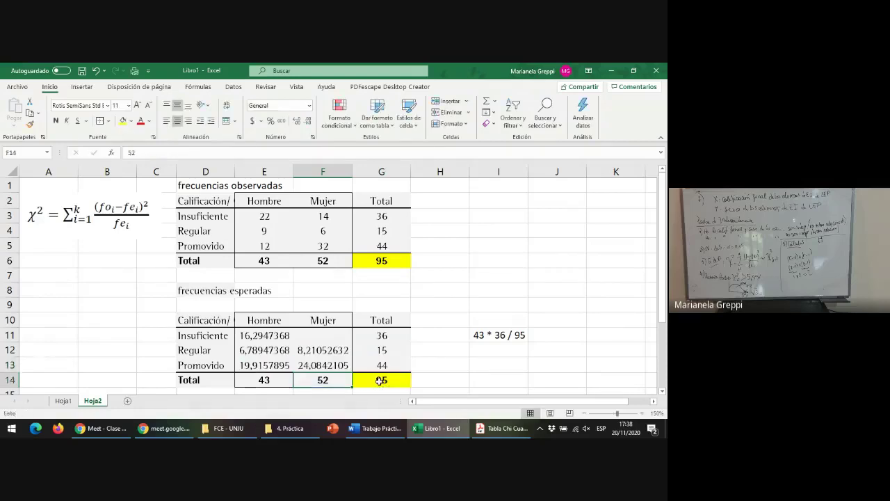
Step: Enter the expected frequency formula +F14*G11/G14 in F11 for Insuficiente and Mujer
left_click(333, 335)
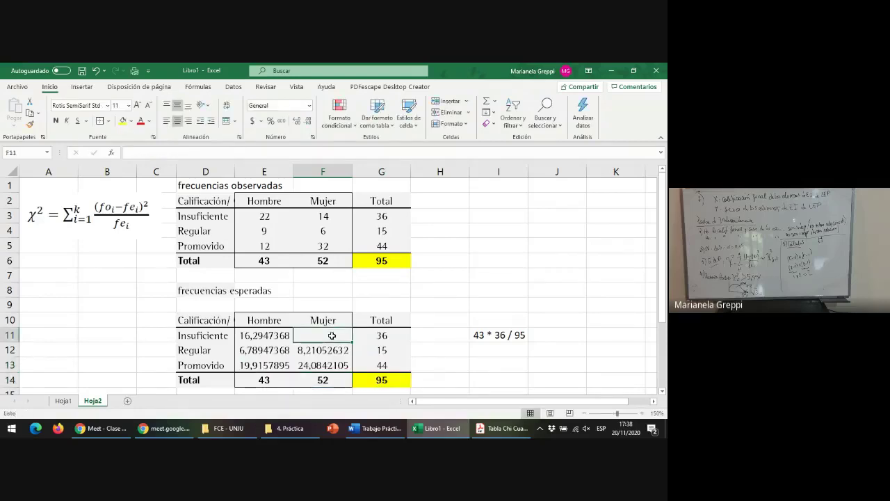
type("+")
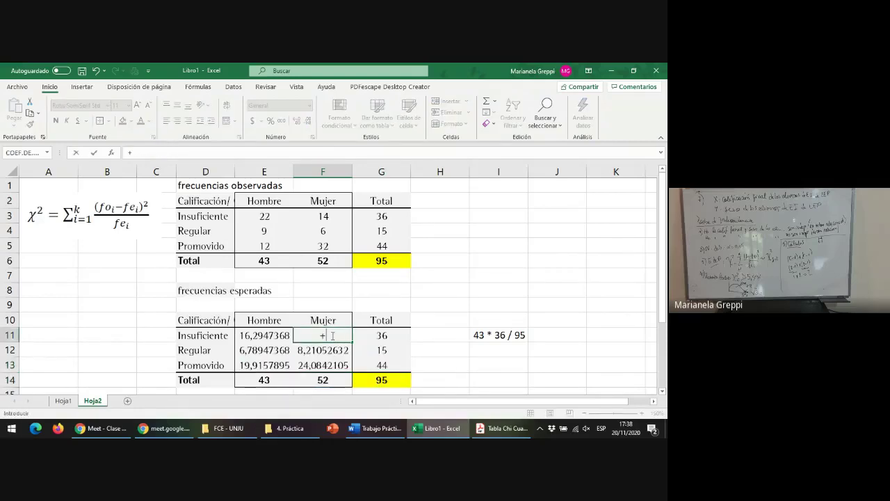
left_click(323, 380)
type("*")
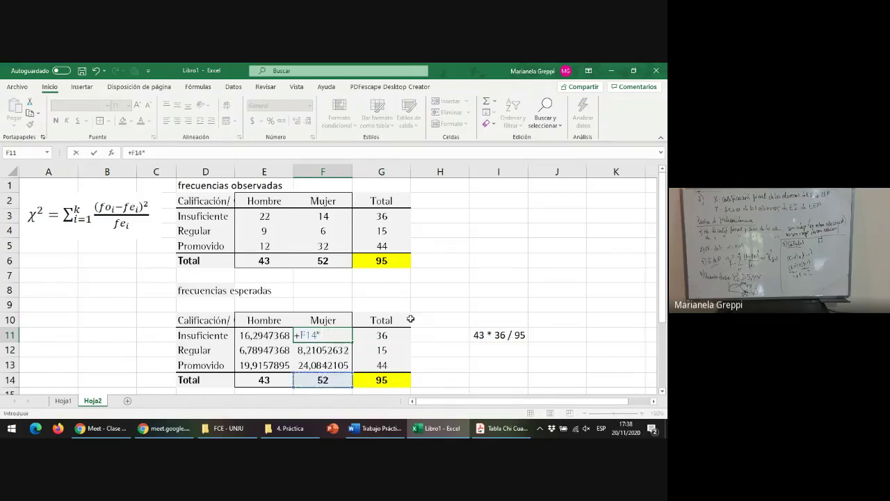
left_click(389, 335)
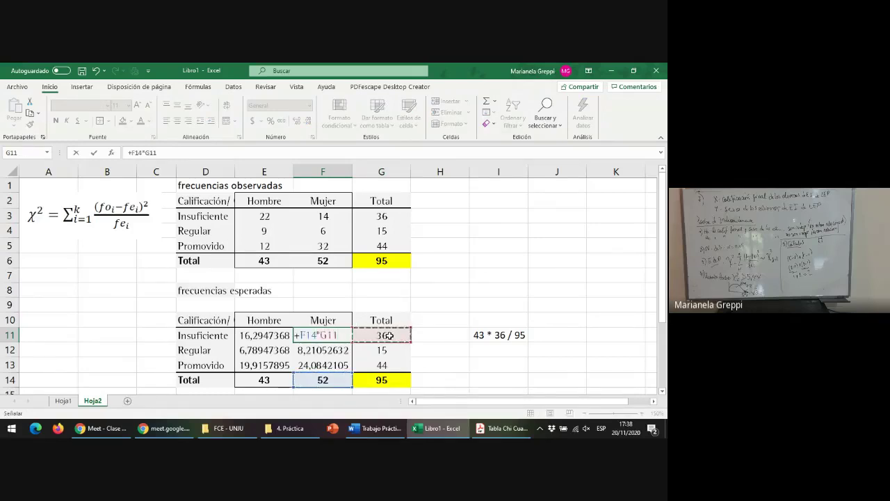
type("/")
left_click(398, 379)
key("Return")
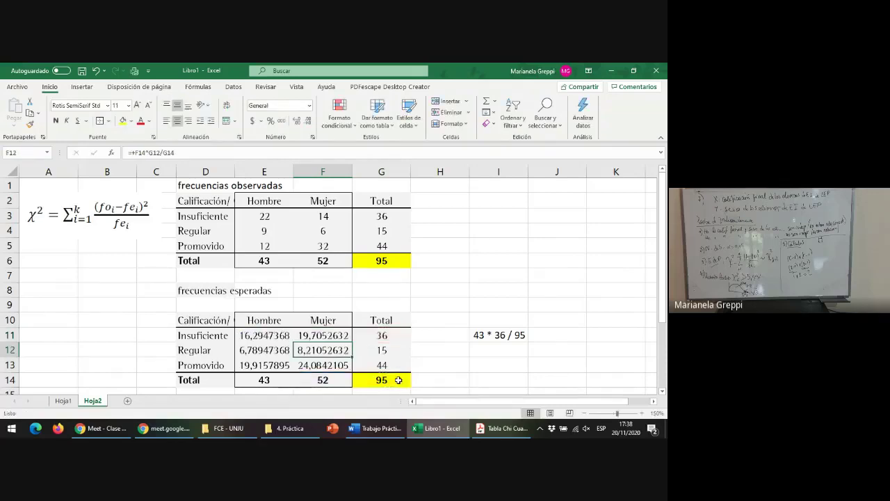
Step: Check the sums of the expected frequencies for the Mujer column, the whole block E11:F13 and the individual grade rows against the totals
left_click(331, 333)
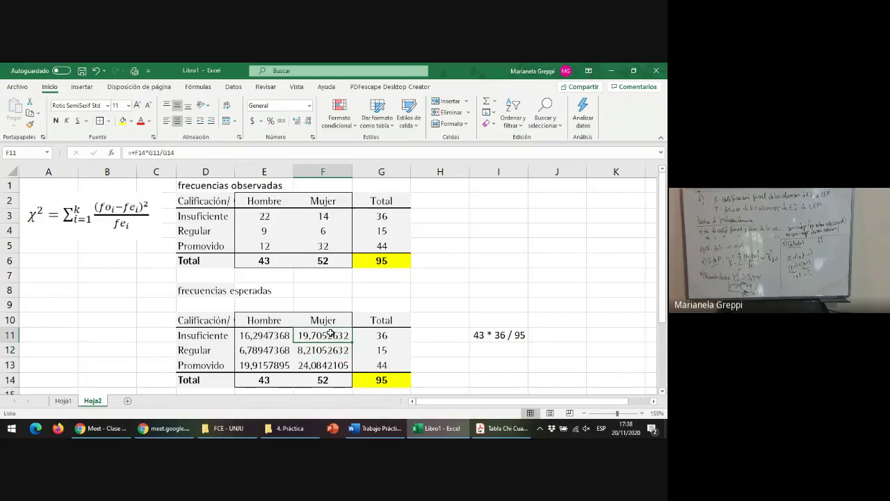
left_click_drag(331, 333, 332, 363)
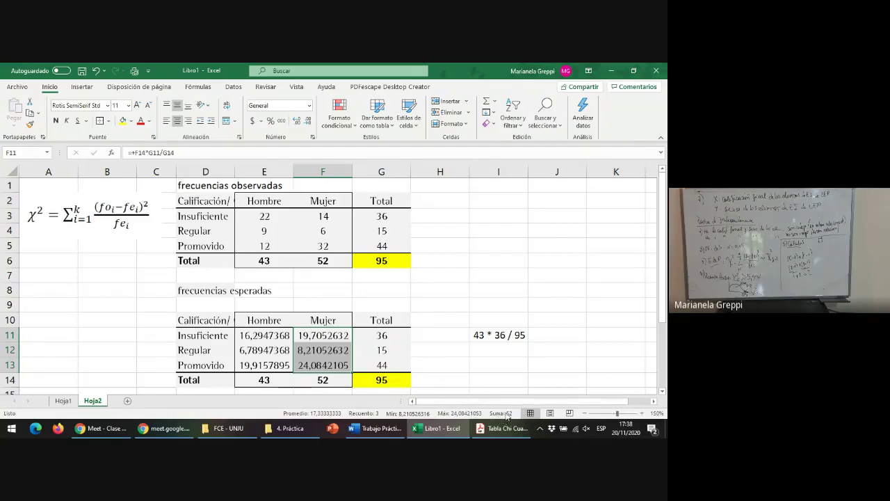
left_click(514, 300)
left_click(278, 336)
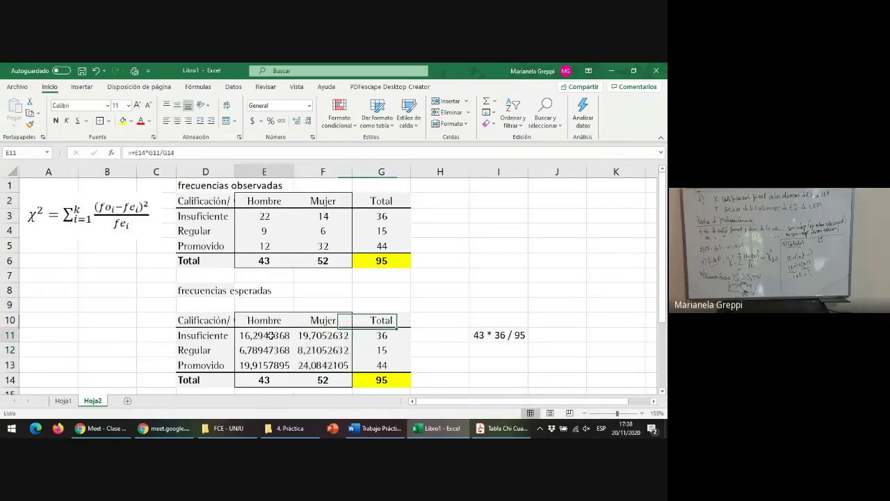
left_click_drag(281, 338, 318, 364)
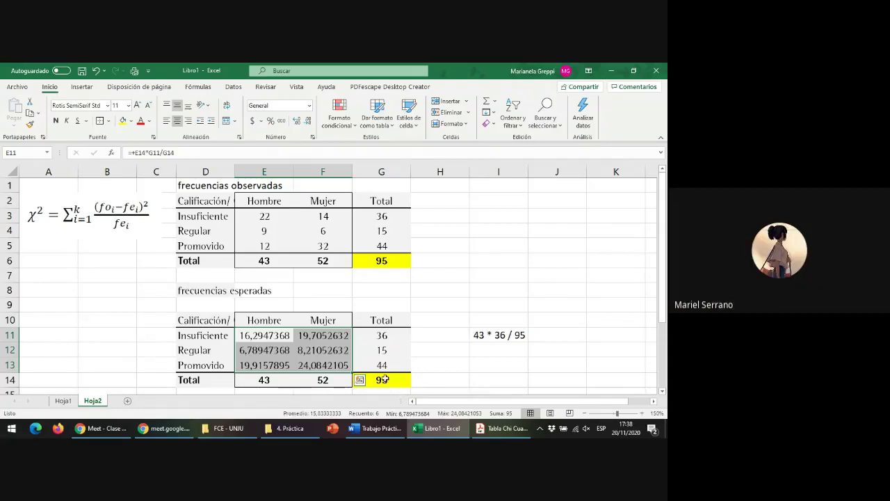
left_click(251, 335)
left_click(313, 334)
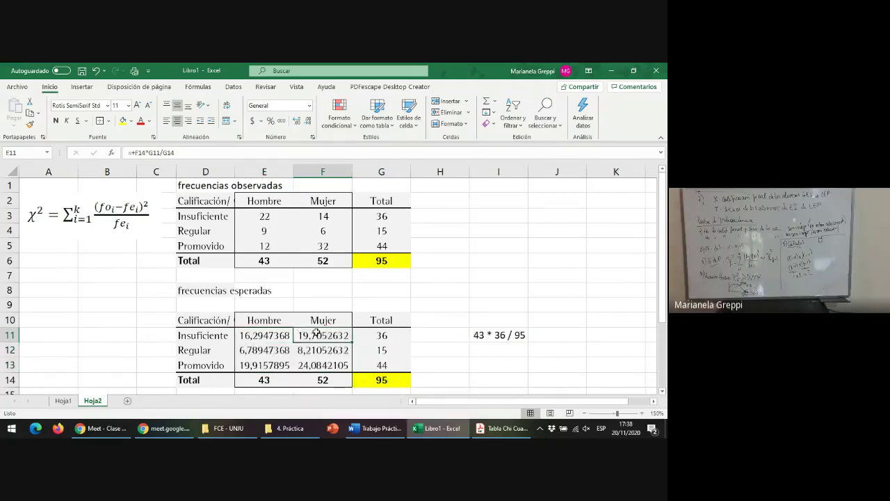
left_click_drag(293, 335, 281, 335)
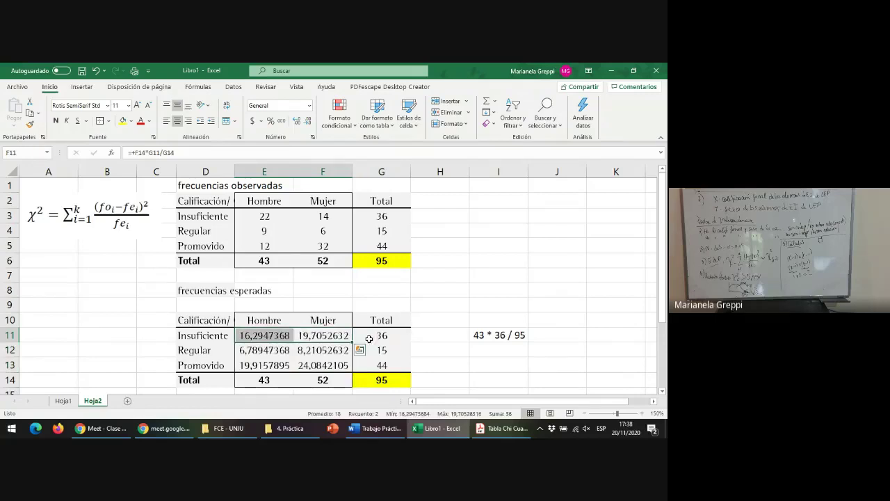
left_click(277, 352)
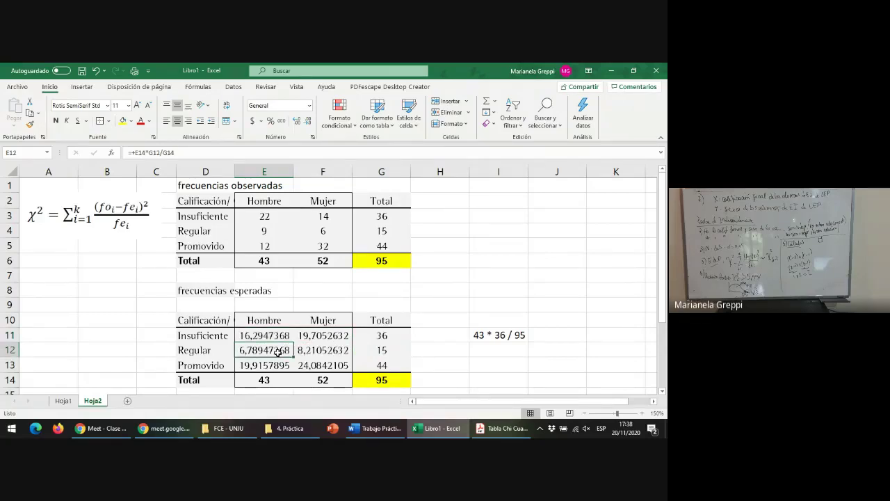
left_click_drag(322, 365, 264, 365)
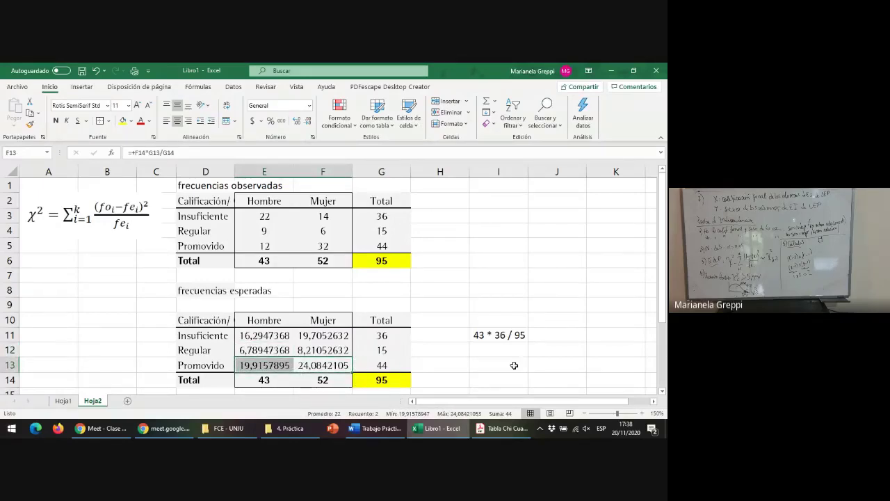
Step: Make the "frecuencias esperadas" heading in D8 bold and underlined, and copy its format to the "frecuencias observadas" heading in D1
left_click(201, 290)
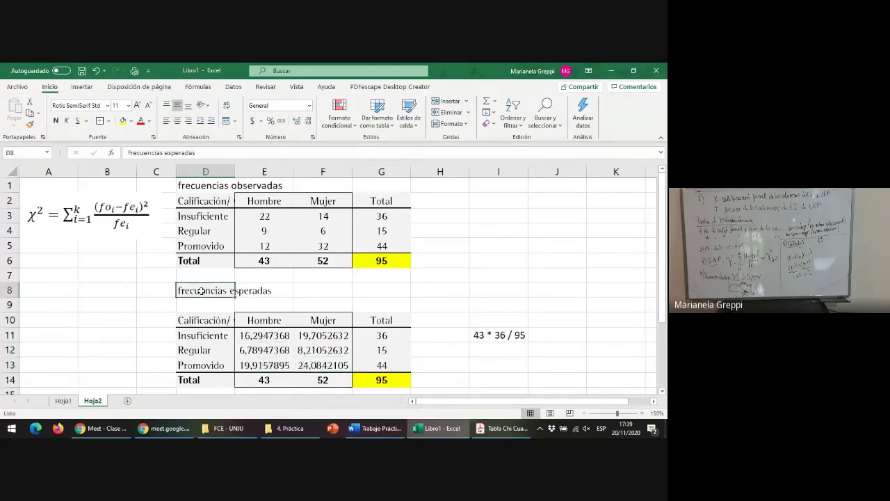
left_click(56, 121)
left_click(77, 120)
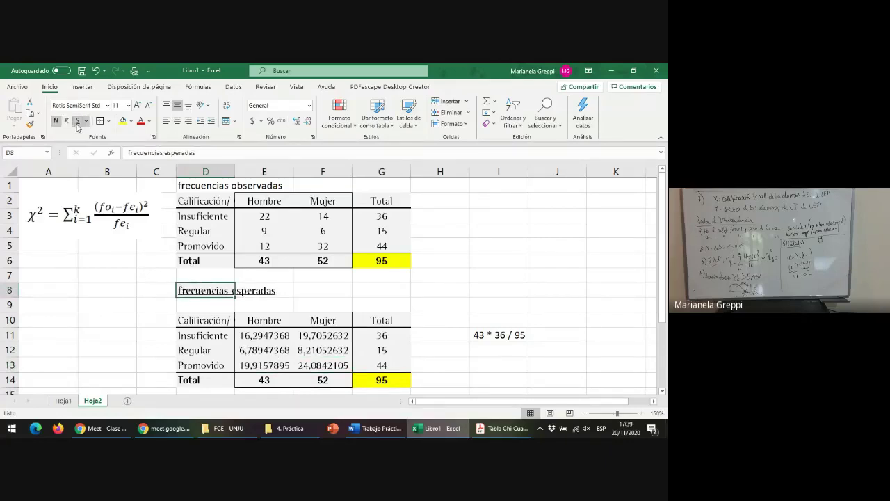
left_click(29, 124)
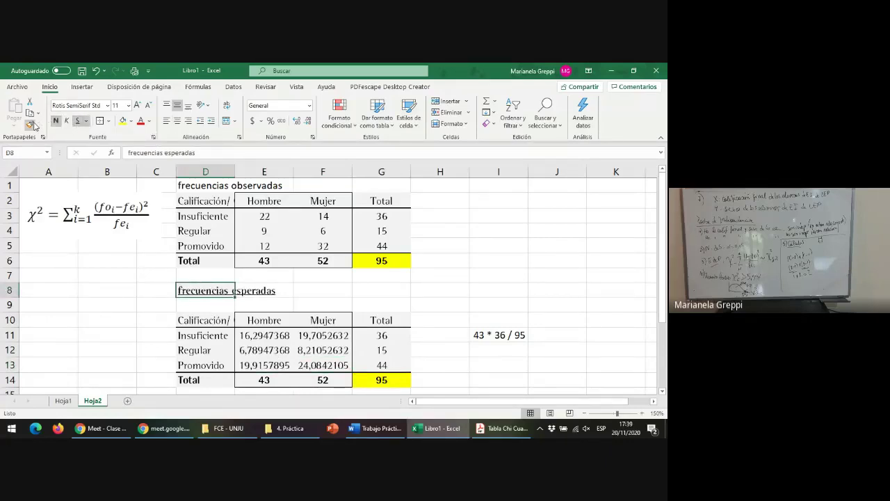
left_click(200, 184)
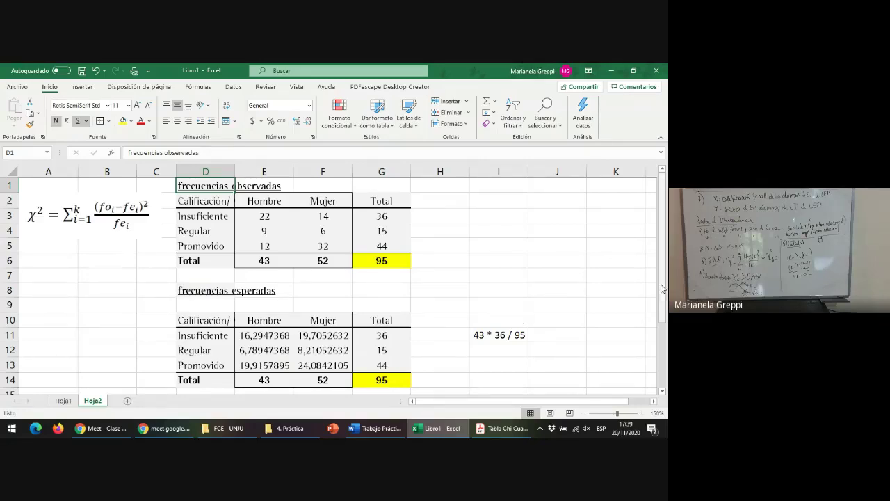
scroll(662, 288, "down", 1)
scroll(556, 258, "up", 1)
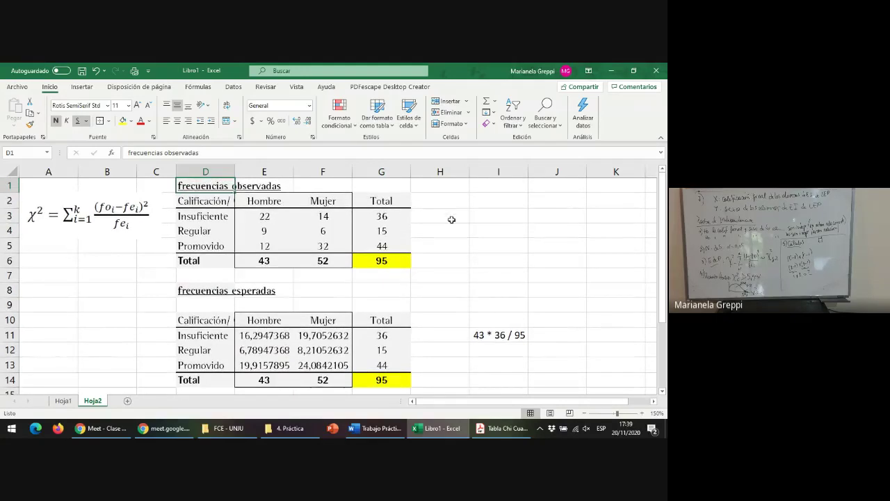
left_click(483, 220)
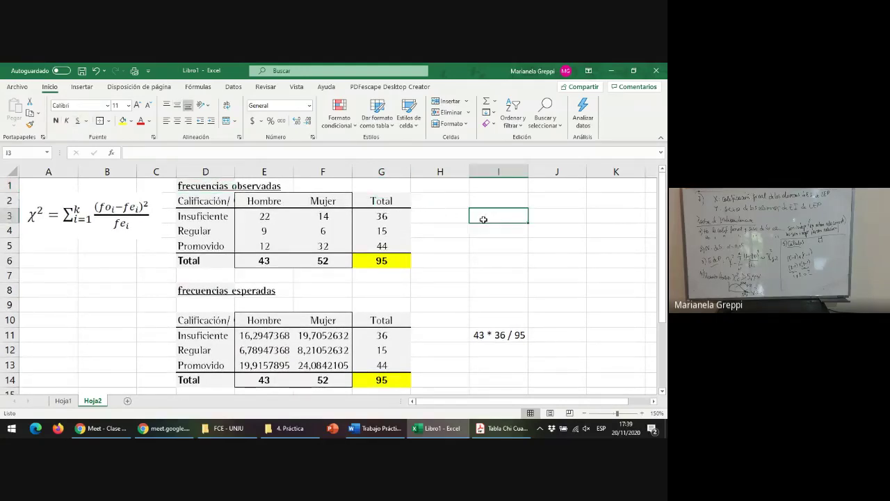
type("x")
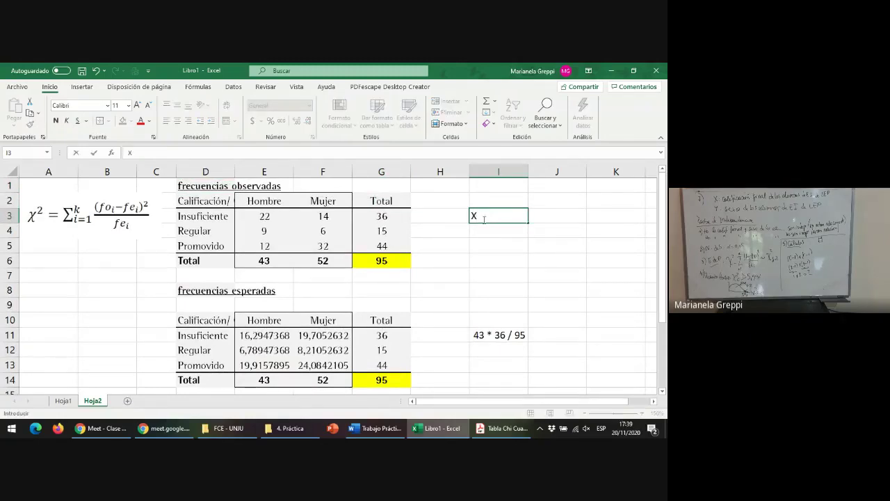
type("2")
key("BackSpace")
key("BackSpace")
key("Escape")
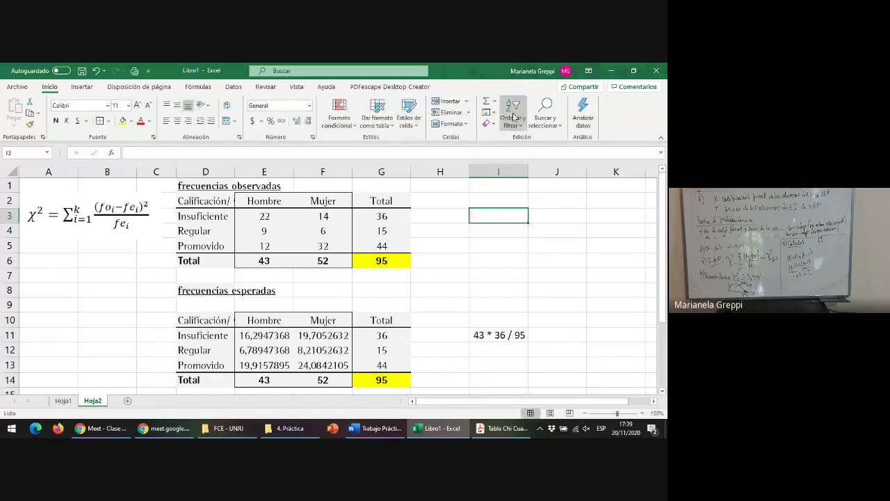
Step: Insert a new blank equation box and move it to the empty area beside the observed frequencies table, around columns I and J
left_click(81, 87)
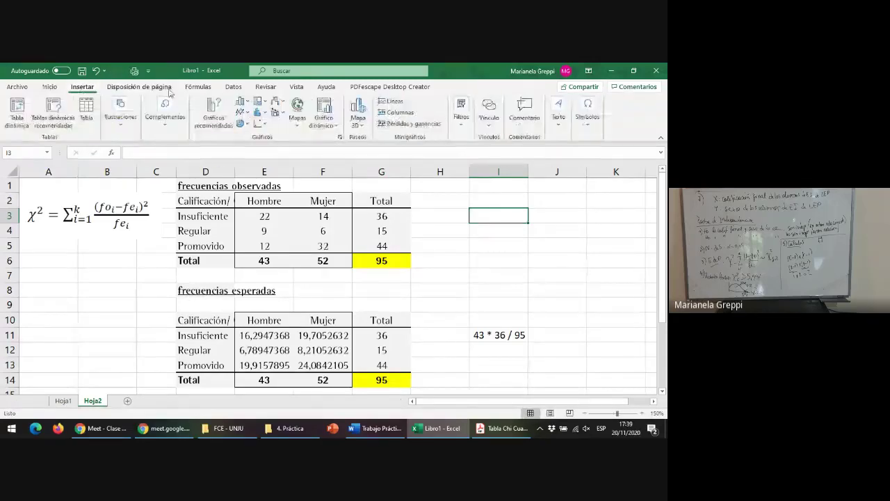
left_click(585, 117)
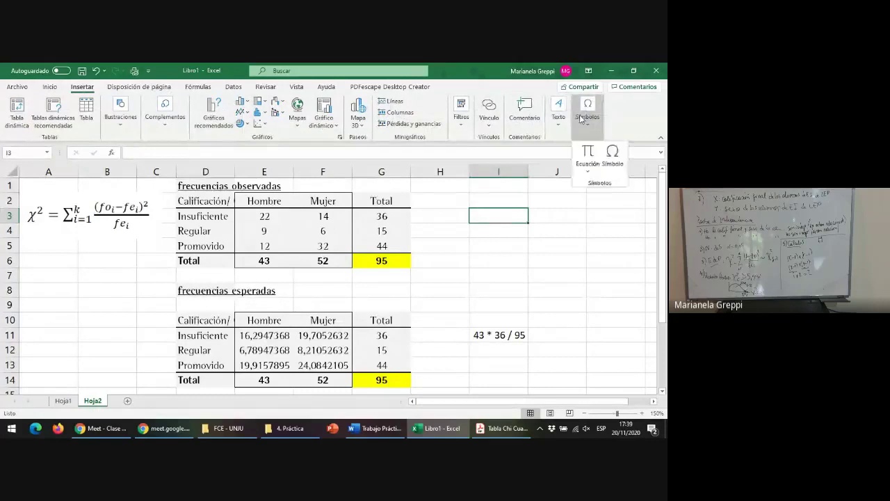
left_click(584, 158)
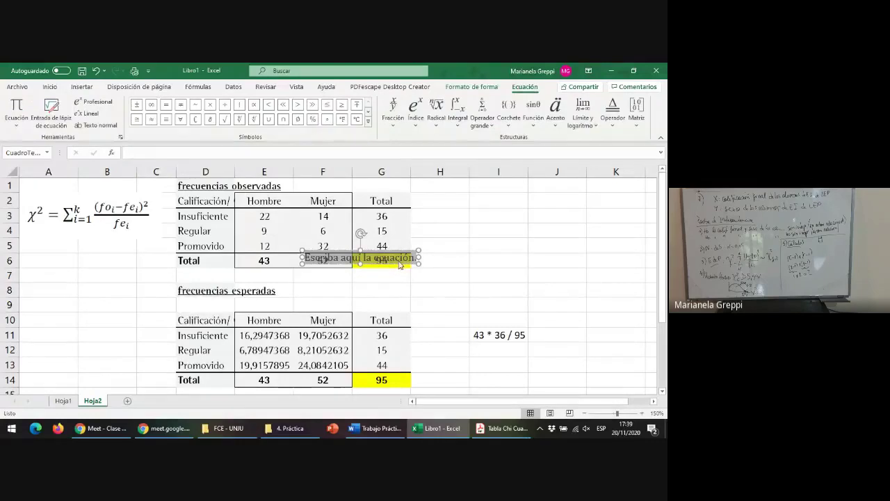
left_click_drag(400, 265, 556, 250)
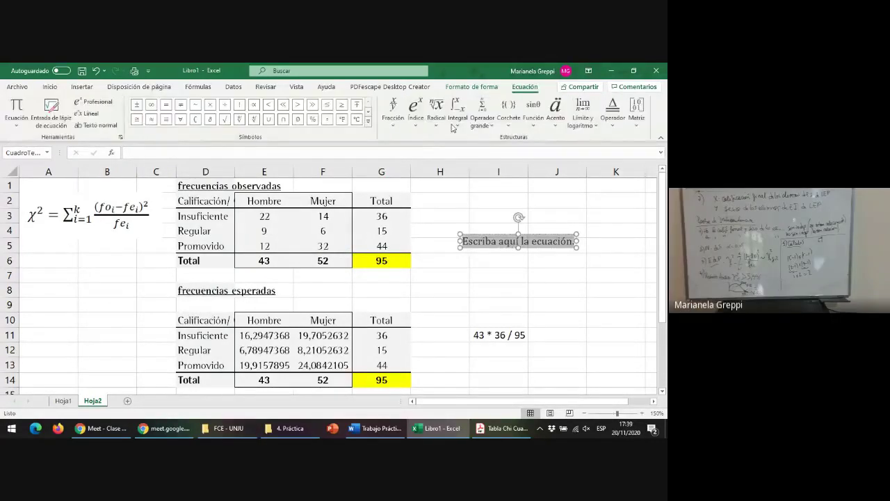
Step: Build the expression χ² in the equation box using a superscript structure with the lowercase Greek letter chi as base and 2 as exponent
left_click(416, 111)
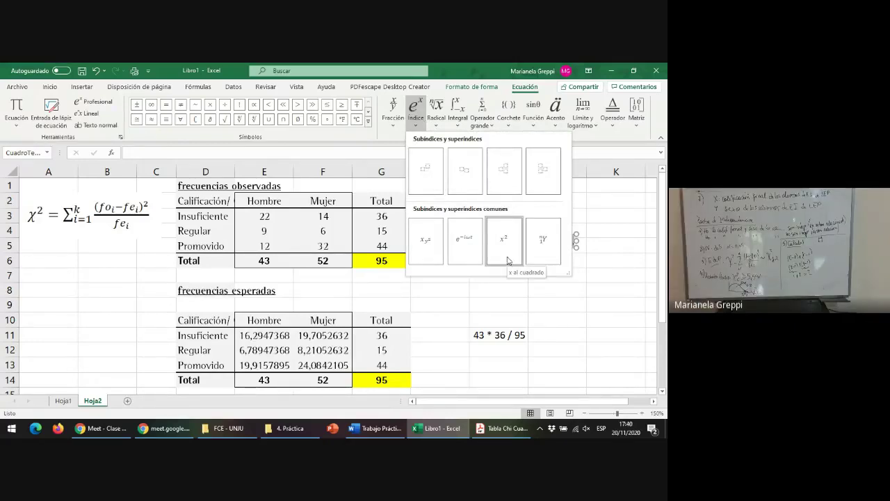
left_click(424, 173)
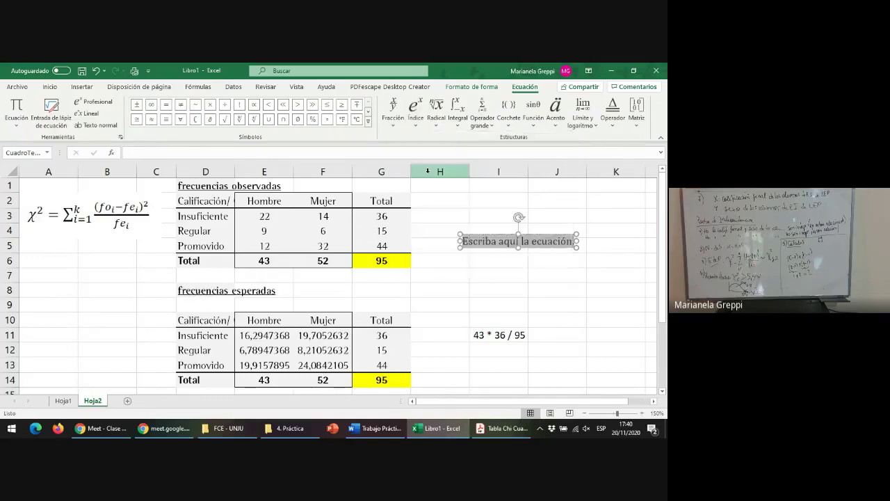
left_click(463, 243)
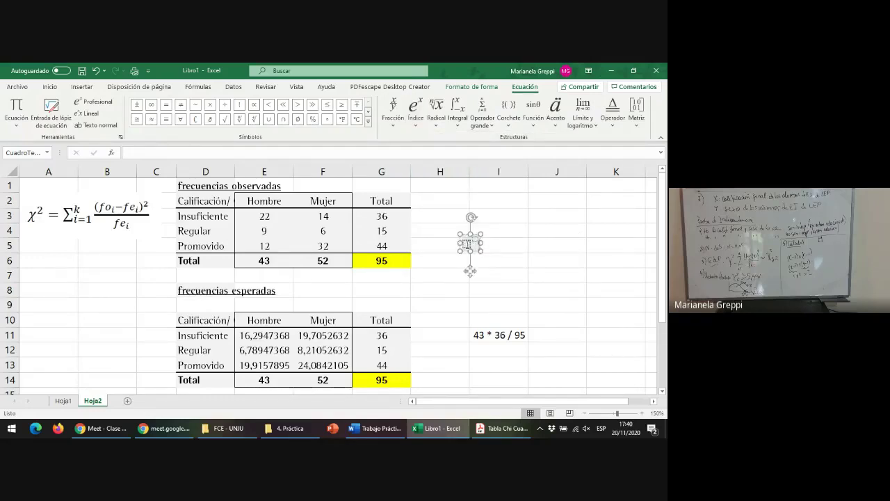
left_click(368, 121)
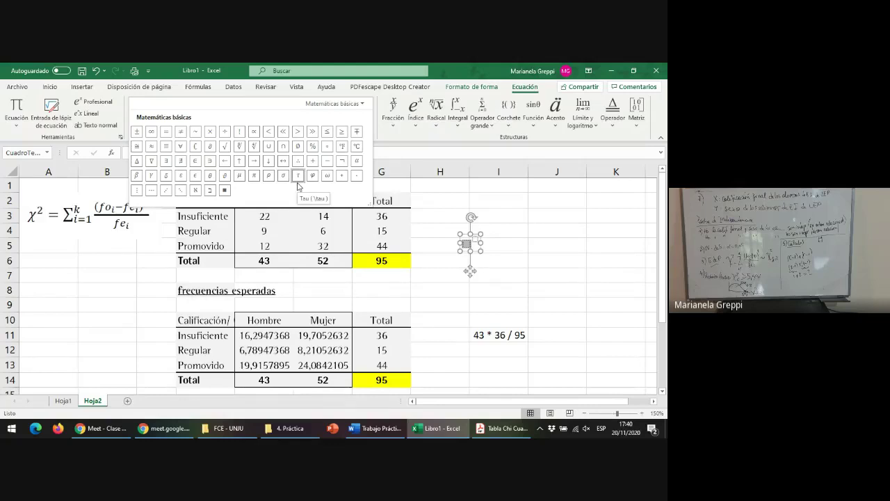
left_click(345, 104)
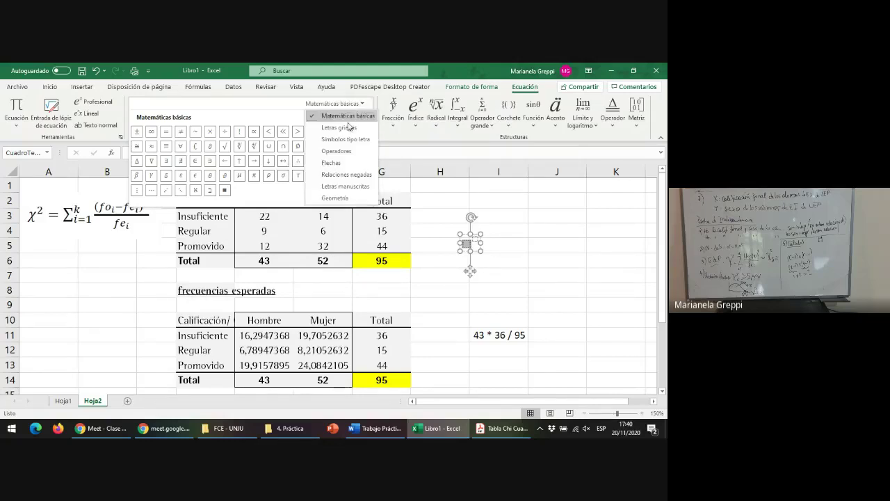
left_click(349, 129)
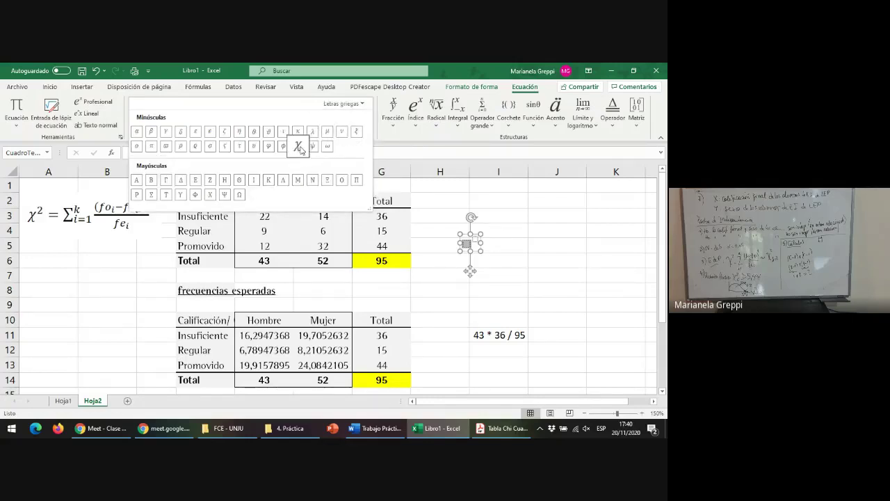
left_click(301, 146)
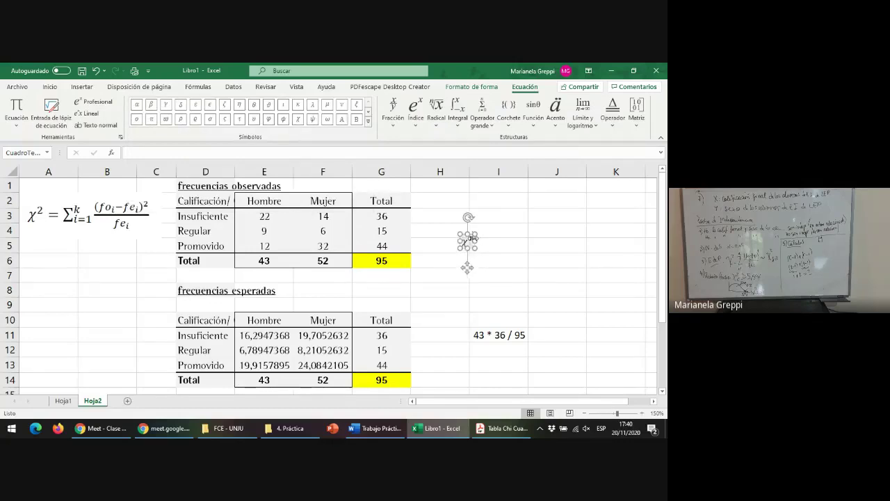
left_click(490, 249)
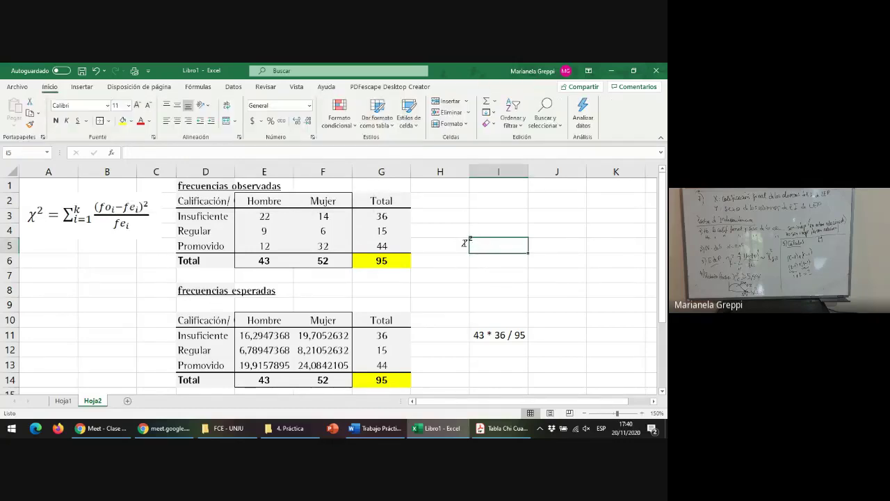
Step: Move the χ² equation over cell I5 and narrow column H to about half its width
left_click(464, 247)
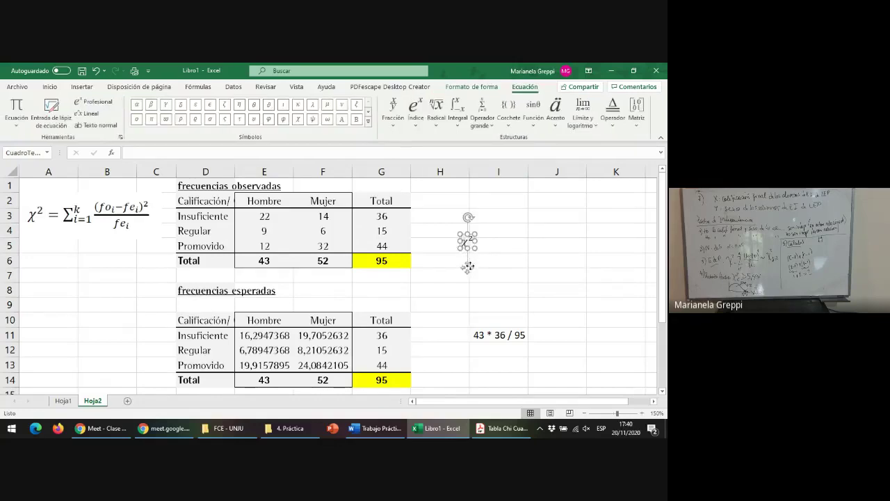
left_click_drag(467, 267, 489, 270)
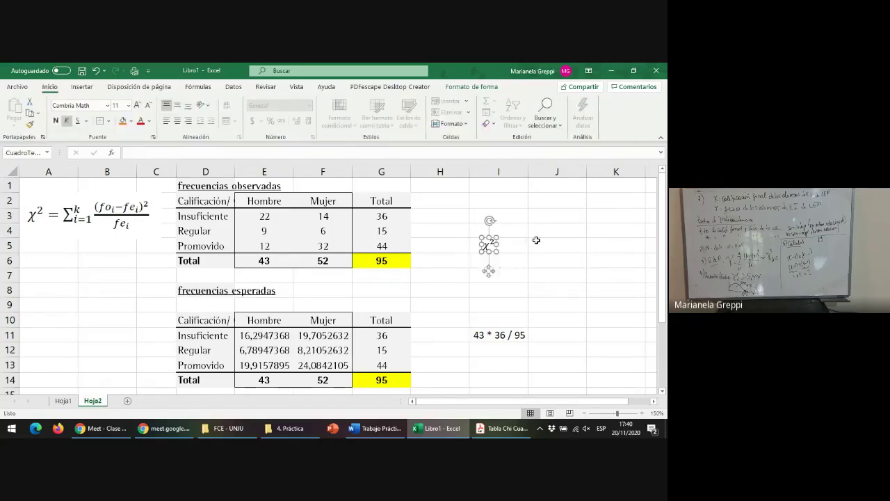
left_click(558, 230)
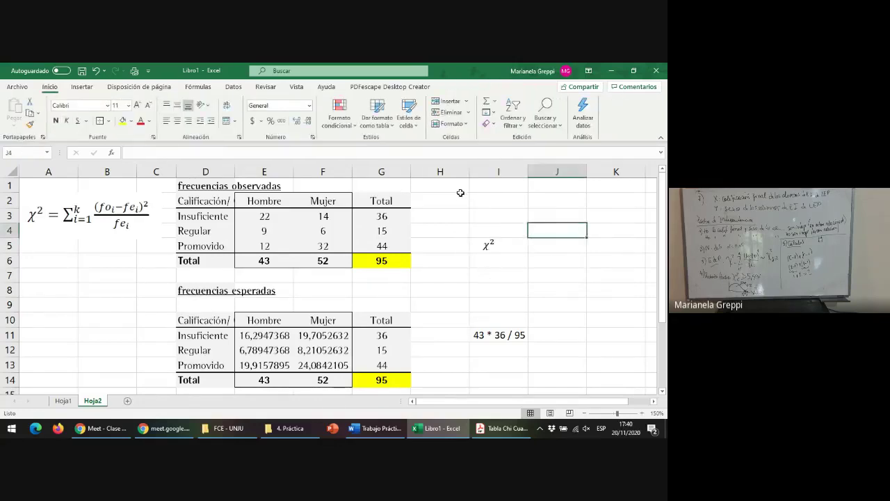
left_click_drag(472, 171, 441, 171)
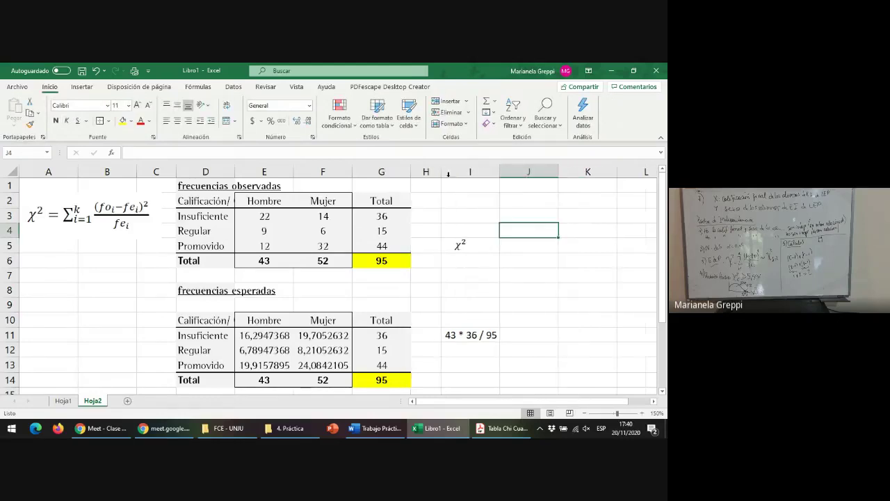
left_click(523, 252)
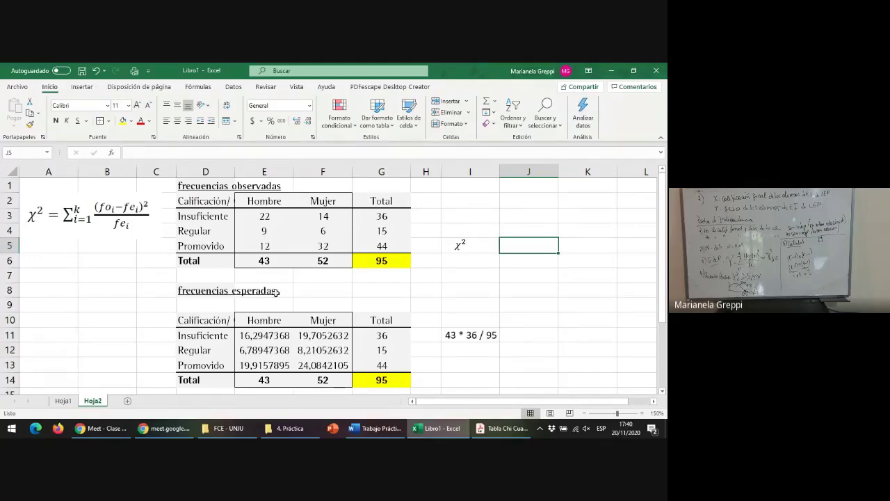
left_click_drag(663, 269, 666, 282)
type("+")
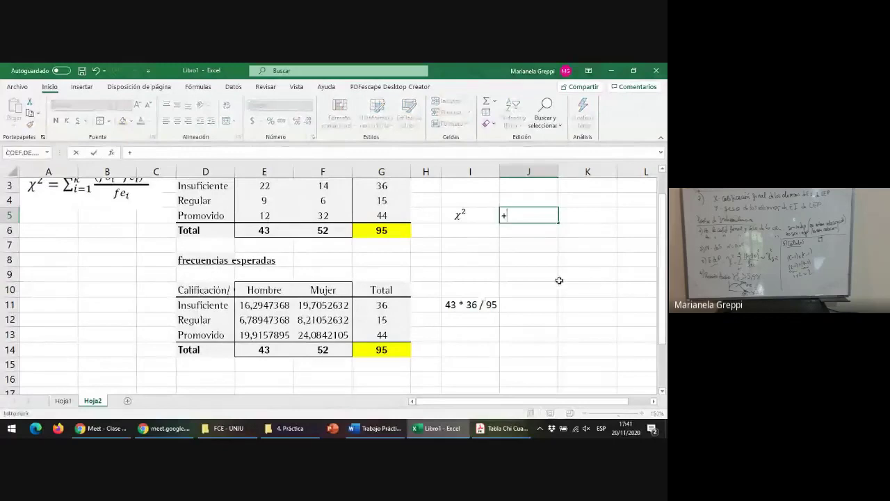
left_click_drag(665, 296, 661, 270)
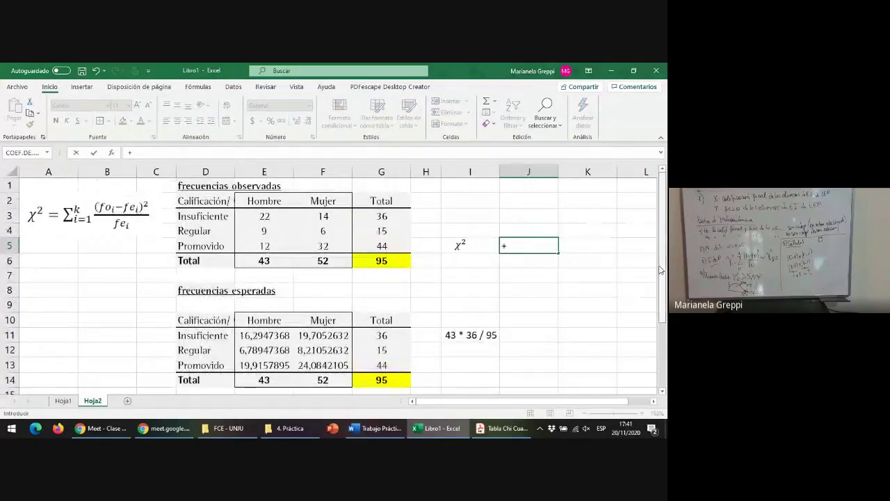
left_click(206, 152)
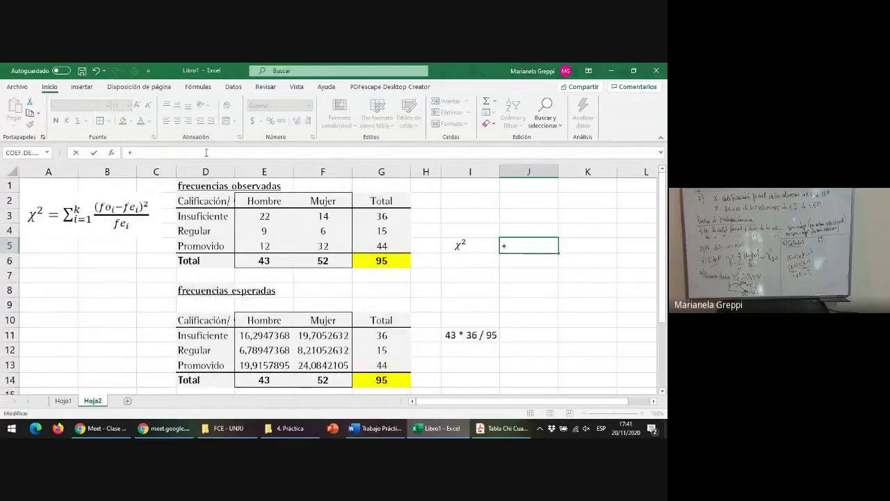
type("(")
left_click(257, 214)
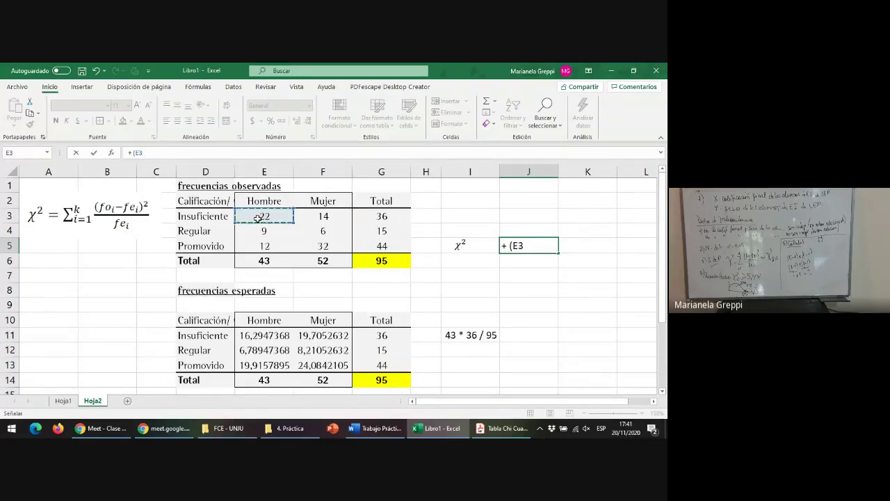
type("-")
left_click(264, 335)
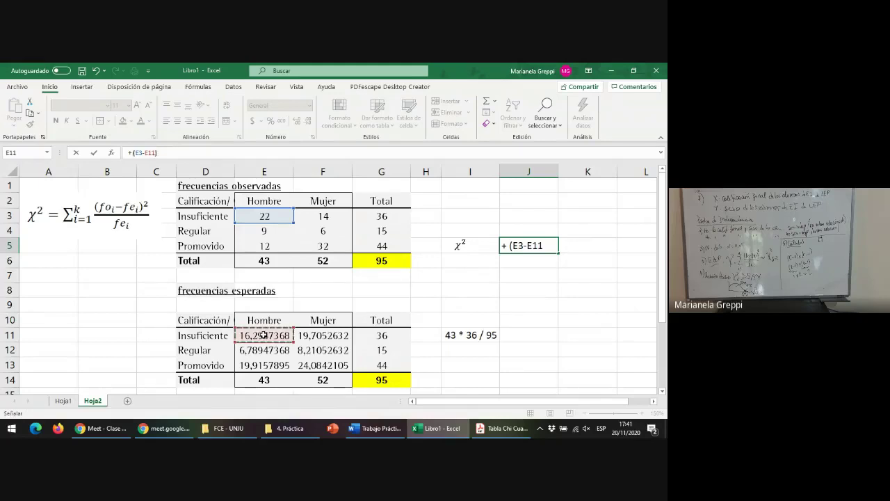
type(")*")
key("Escape")
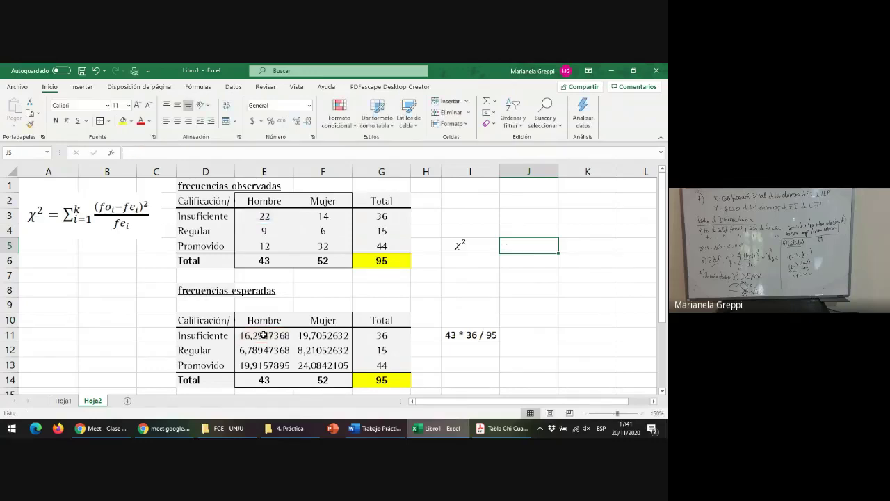
Step: Copy the expected frequencies table D10:G14 and paste it at J2, beside the observed frequencies table
left_click_drag(664, 252, 665, 272)
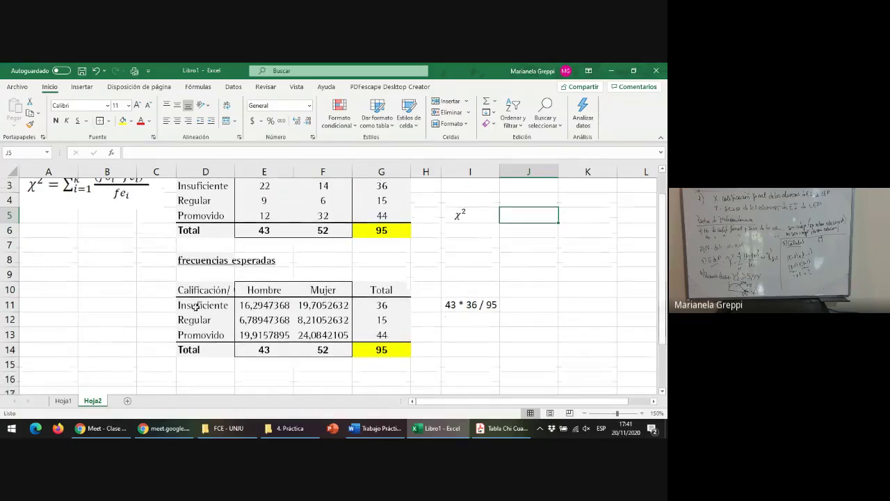
left_click_drag(184, 291, 405, 353)
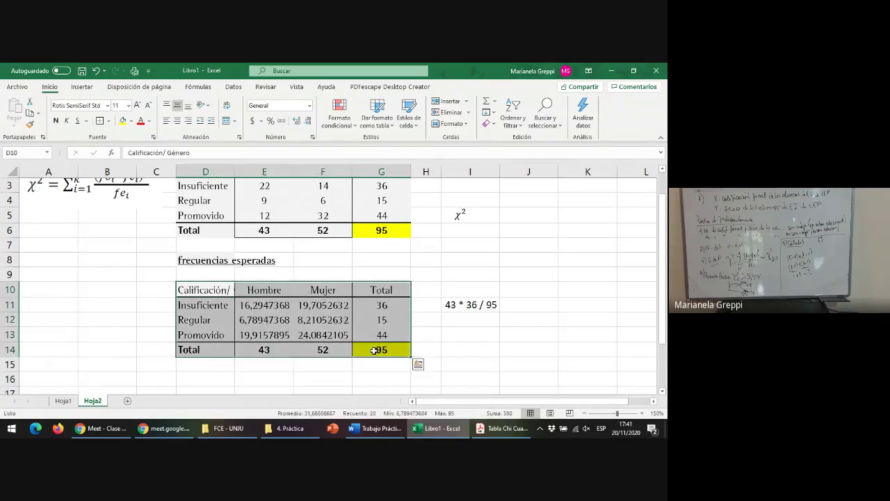
key("ctrl+c")
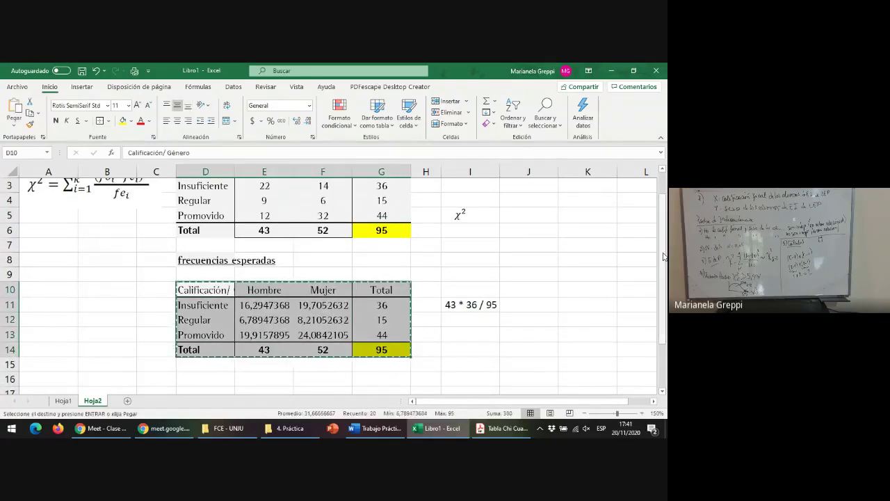
left_click_drag(664, 263, 663, 242)
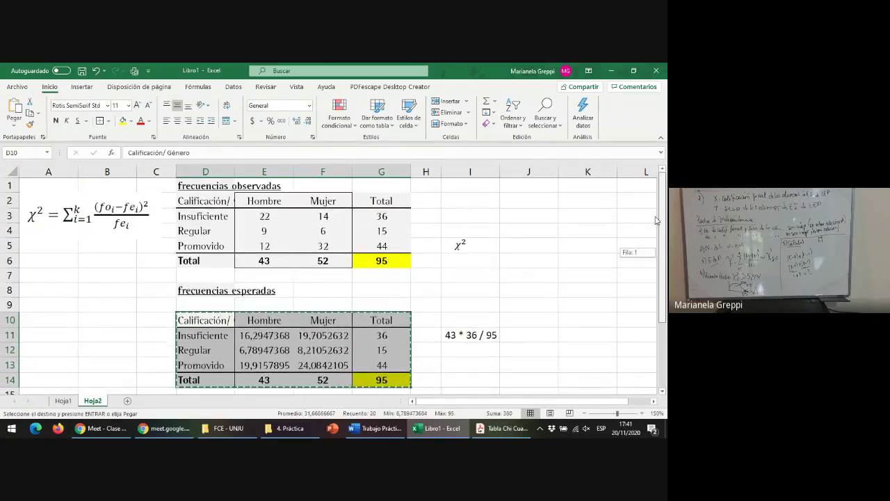
left_click(529, 203)
key("ctrl+v")
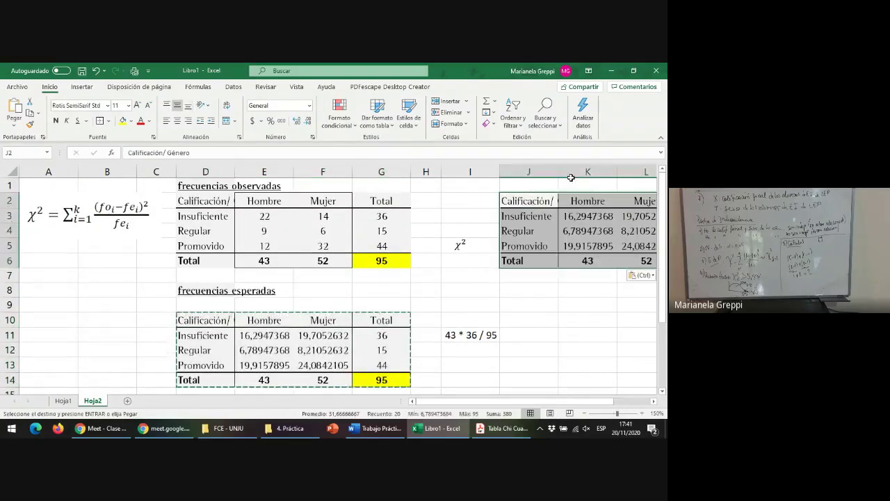
Step: Narrow column I and clear the Insuficiente and Hombre formula in K3 of the copied table
left_click_drag(500, 176, 481, 176)
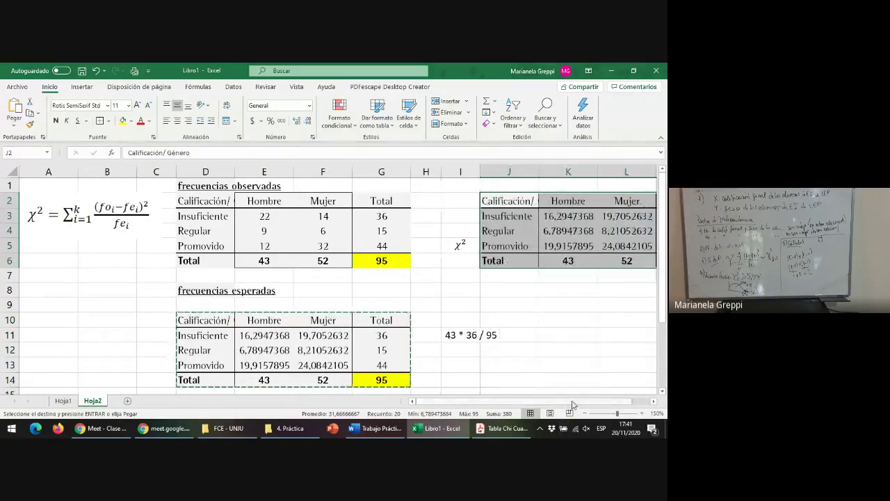
left_click_drag(572, 405, 581, 404)
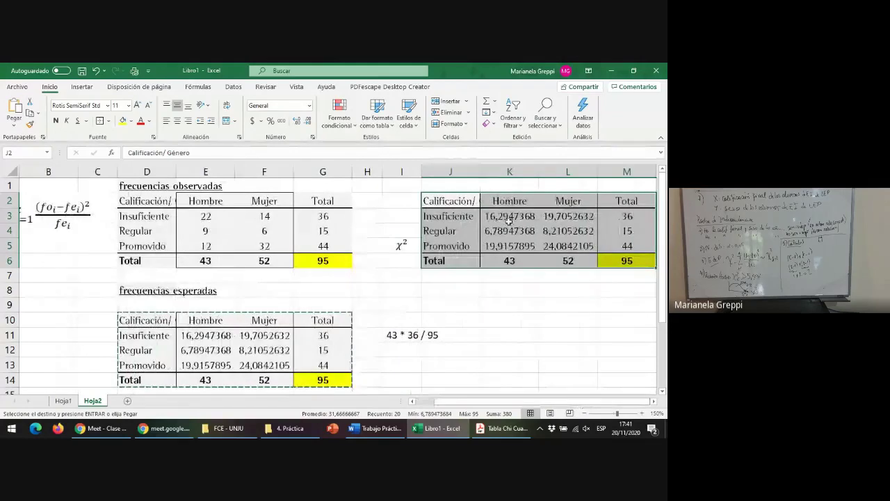
left_click(512, 215)
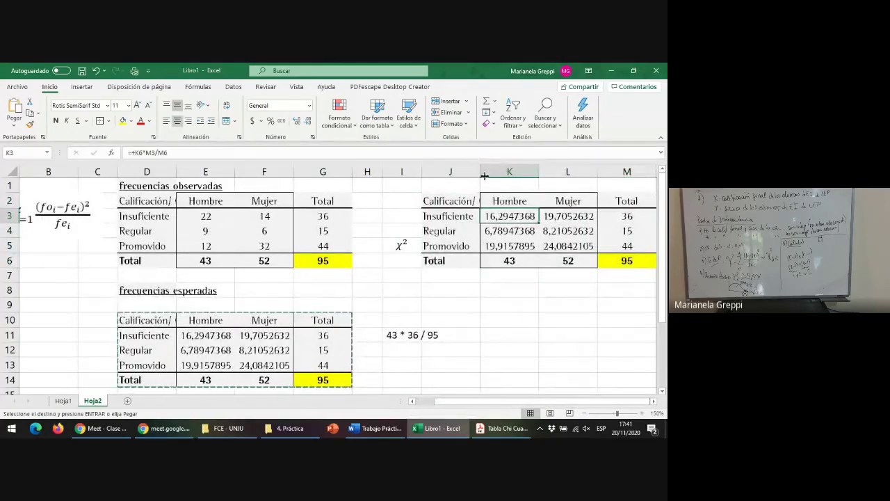
key("Escape")
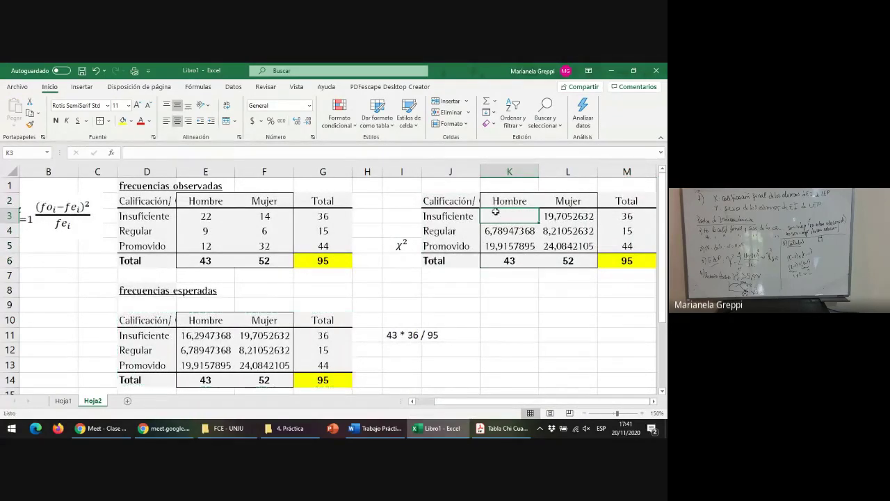
Step: Clear the remaining Hombre and Mujer expected frequencies in K4:K5 and L3:L5 of the copied table
left_click(503, 235)
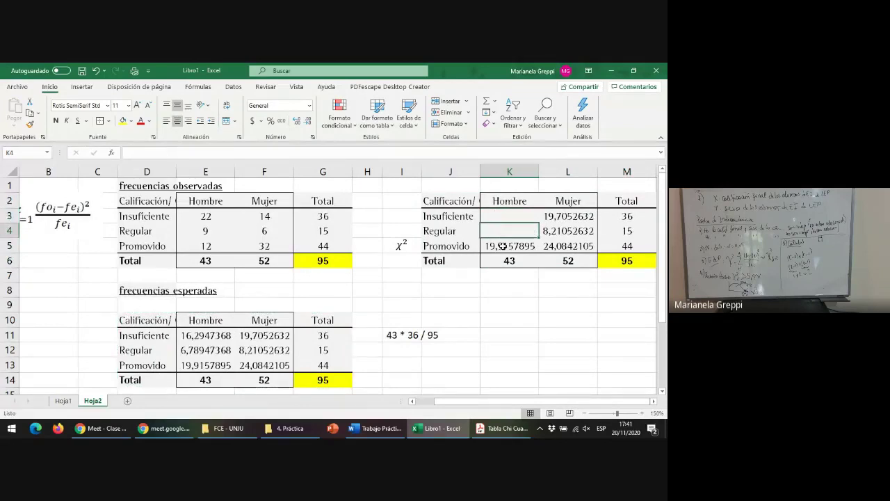
left_click(502, 245)
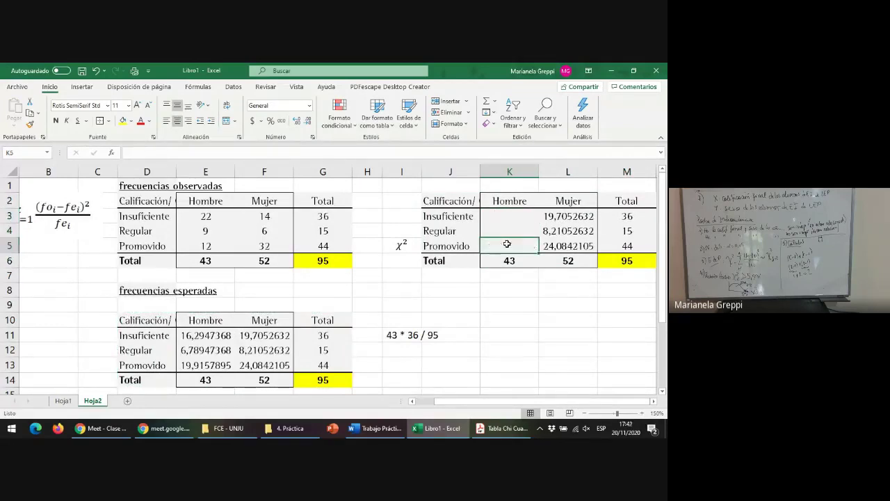
left_click(557, 217)
key("Delete")
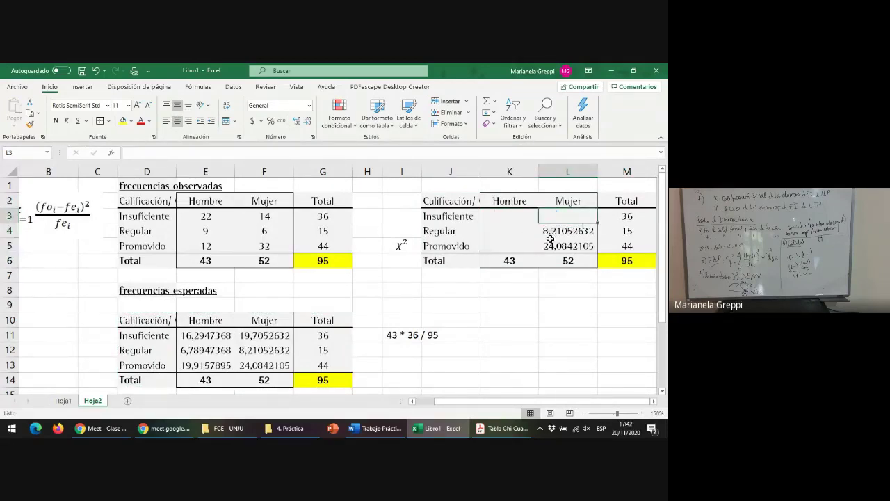
left_click(557, 232)
key("Delete")
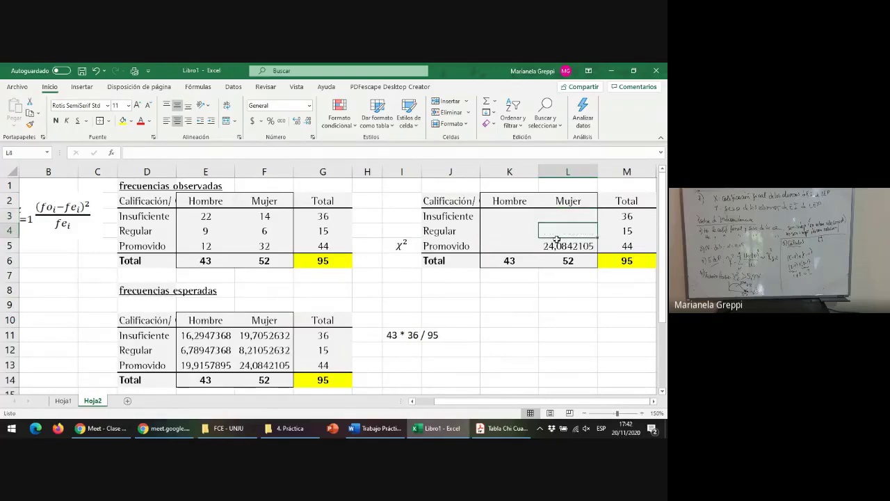
left_click(557, 246)
key("Delete")
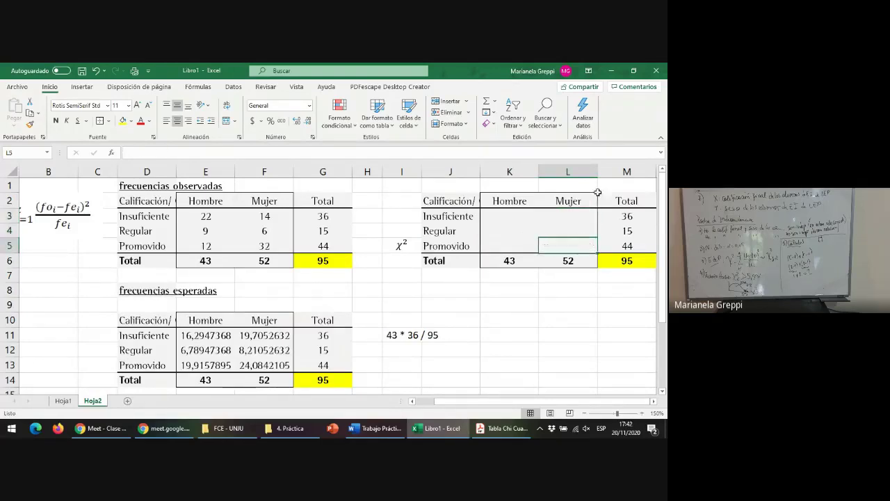
Step: Clear the row totals in M3:M5 and the Hombre and Mujer column totals in K6:L6 of the copied table
left_click(616, 220)
key("Delete")
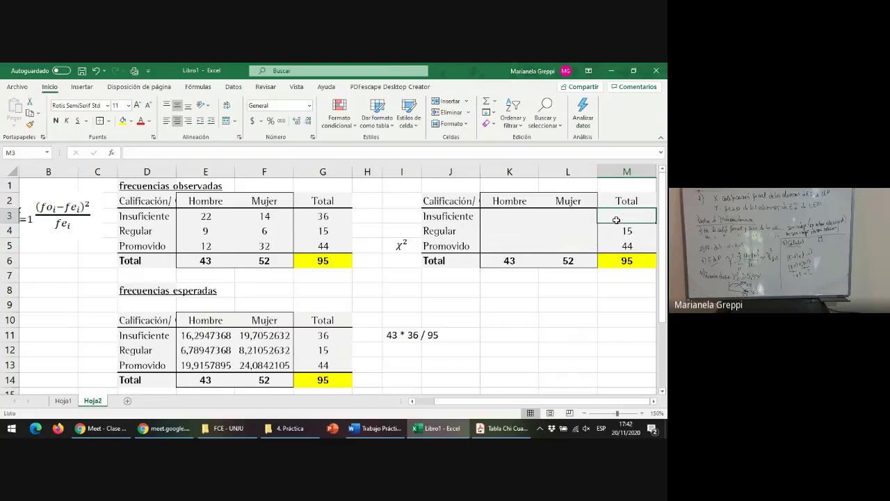
left_click(617, 227)
key("Delete")
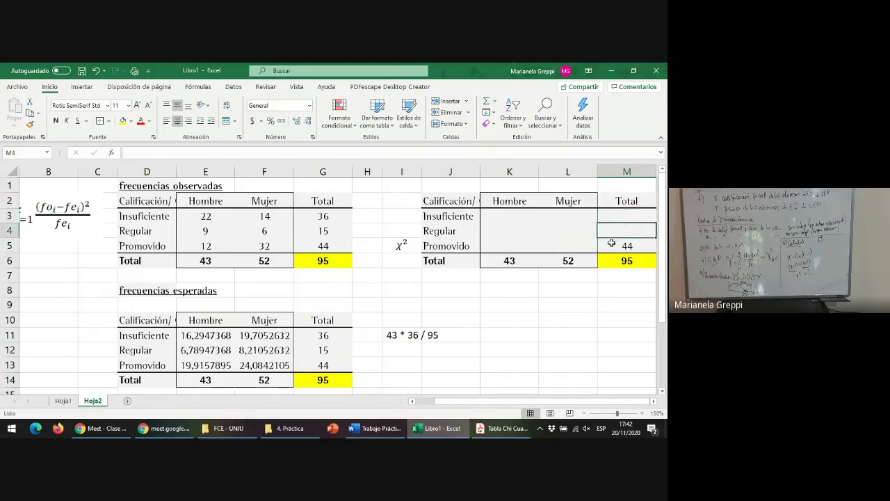
left_click(610, 244)
key("Delete")
left_click(565, 262)
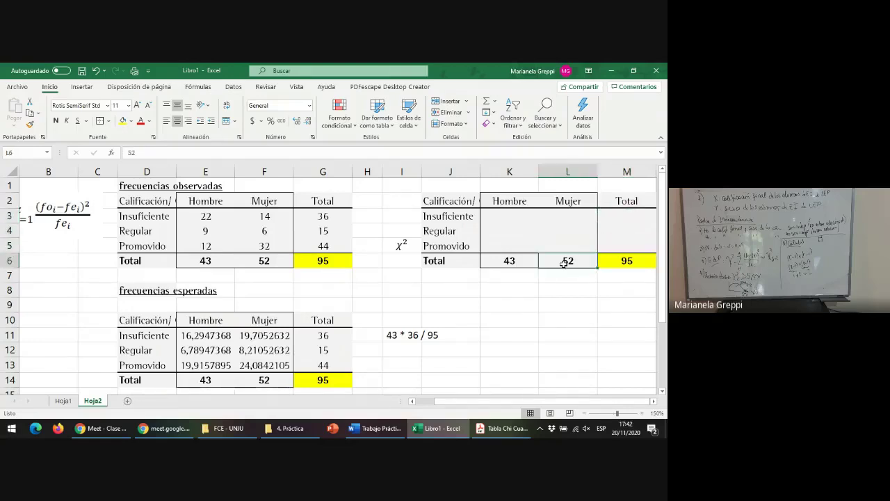
key("Delete")
left_click(521, 261)
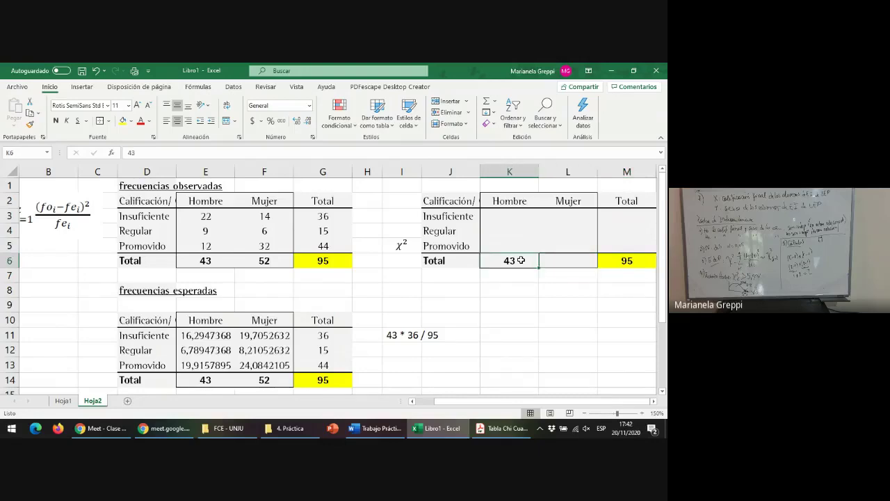
key("Return")
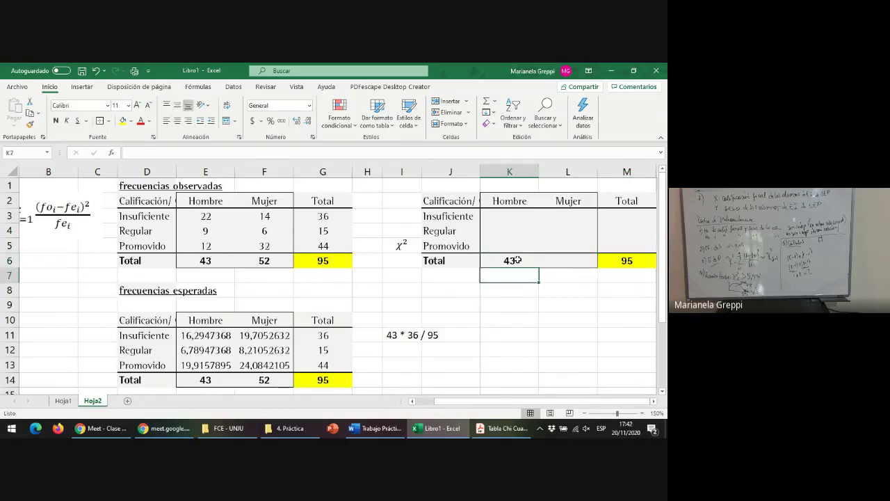
left_click(517, 260)
key("Delete")
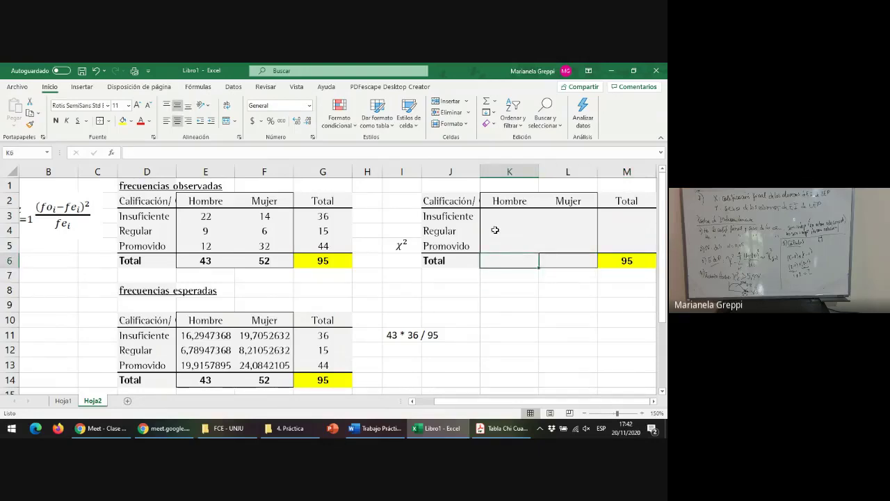
Step: Replace the copied table's corner heading in J2 with (fo-fe)^2/fe
left_click(434, 200)
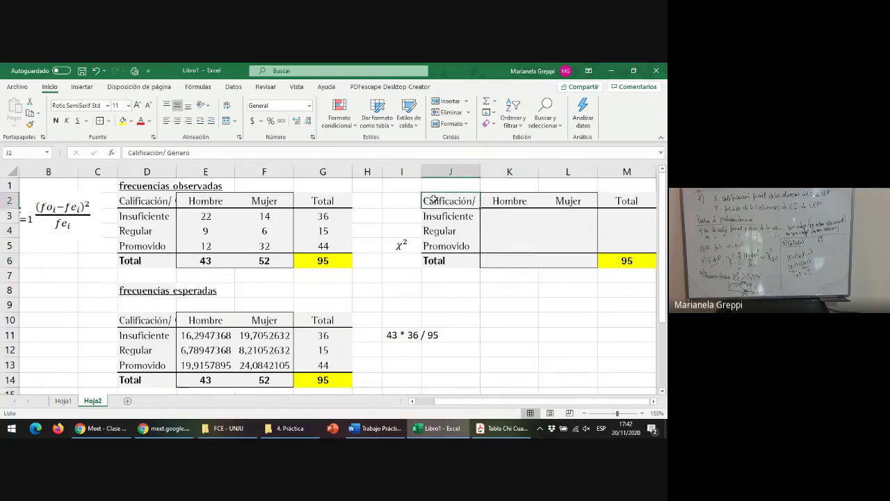
type("(f")
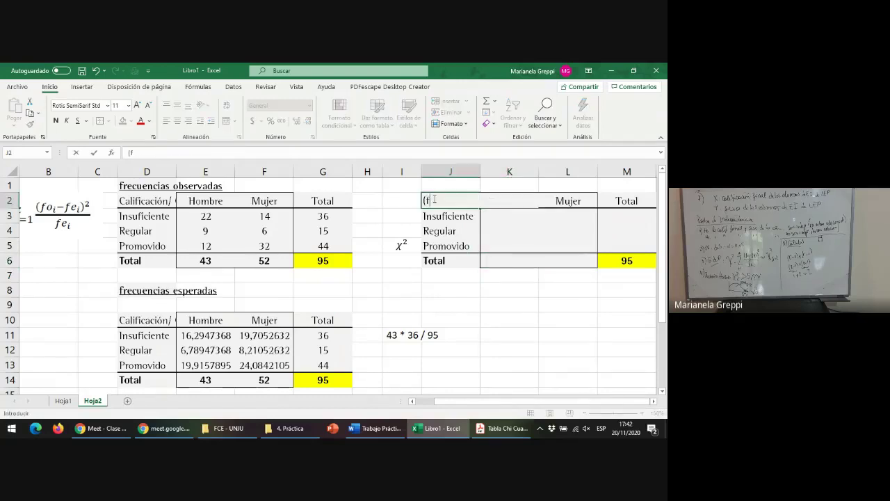
type("o-fe)^2/fe")
key("Return")
Step: Enter the formula +(E3-E11)*(E3-E11)/E11 in K3 for the Insuficiente and Hombre combination
left_click(505, 215)
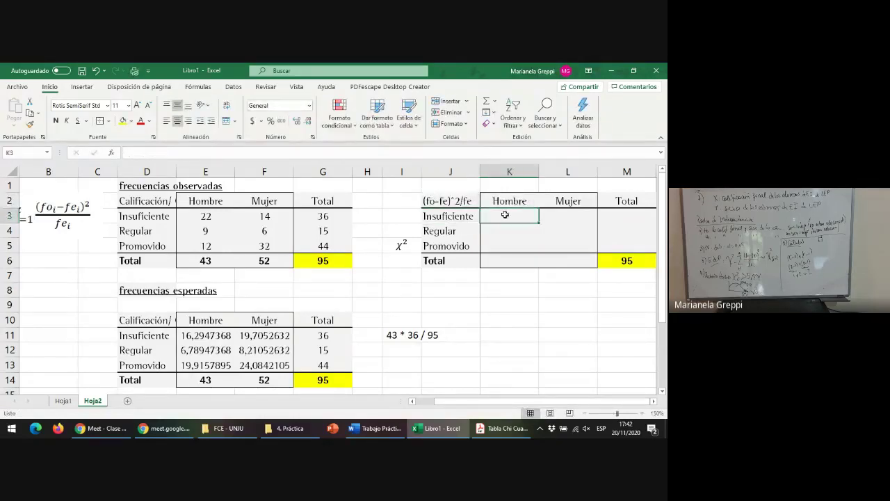
type("(")
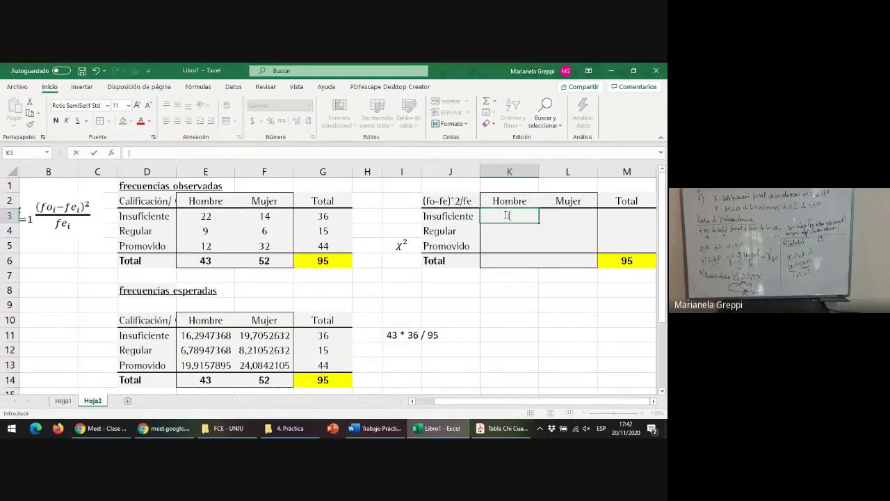
type("+")
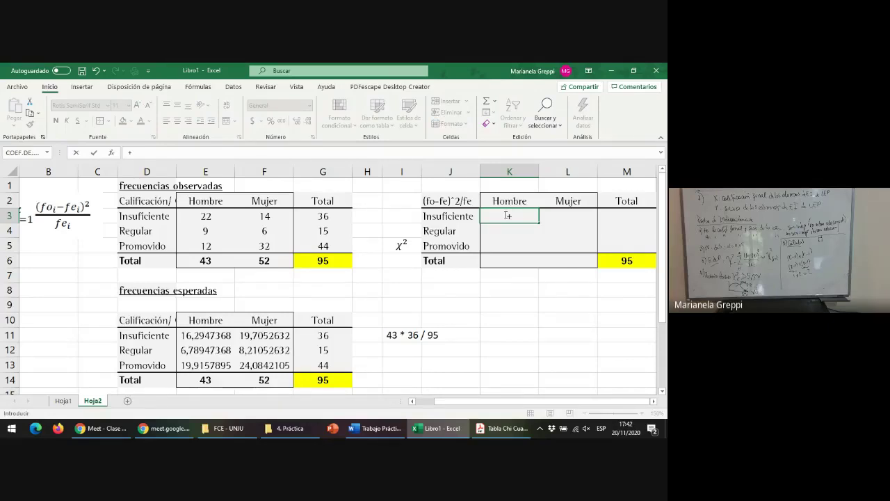
type("(")
left_click(208, 216)
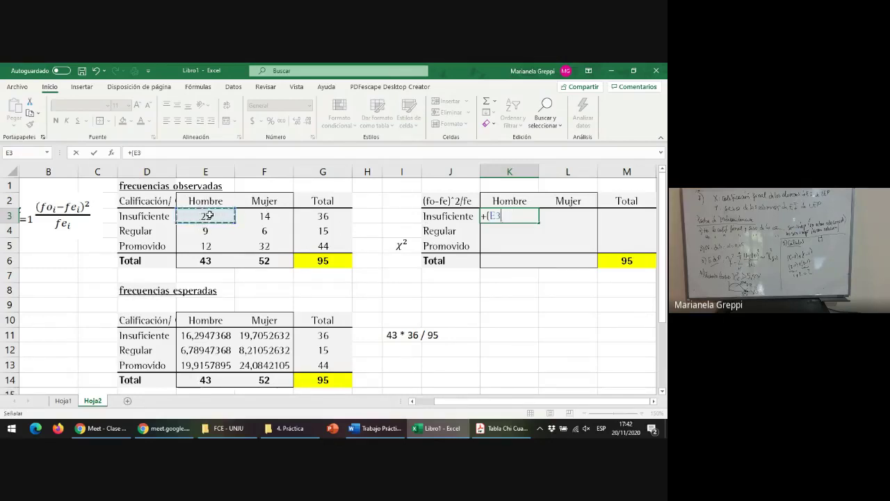
type("-")
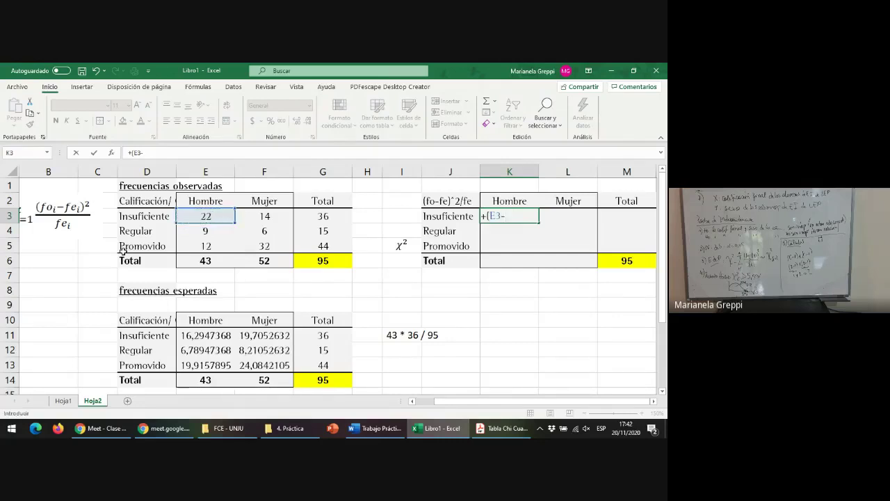
left_click(200, 335)
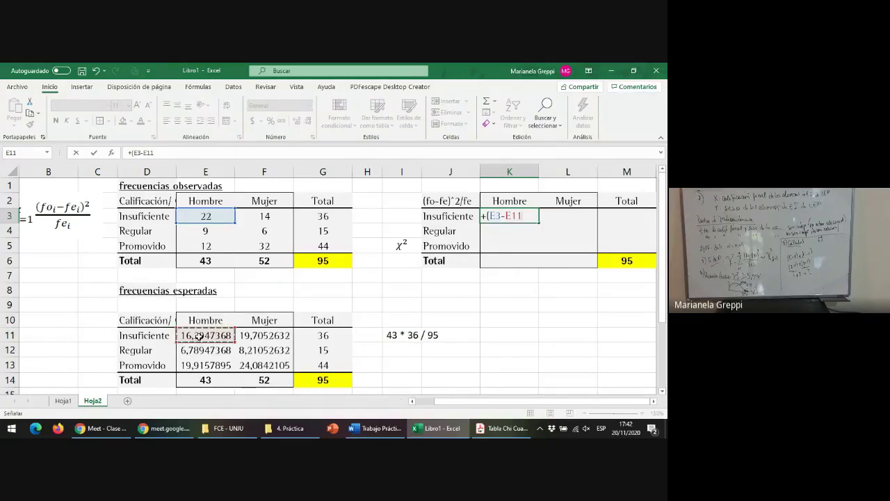
type(")")
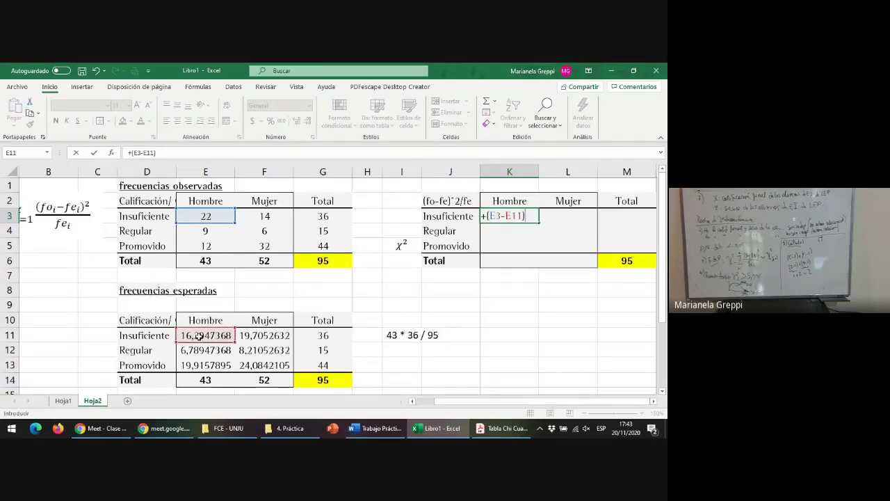
type("*(")
left_click(199, 217)
type("-")
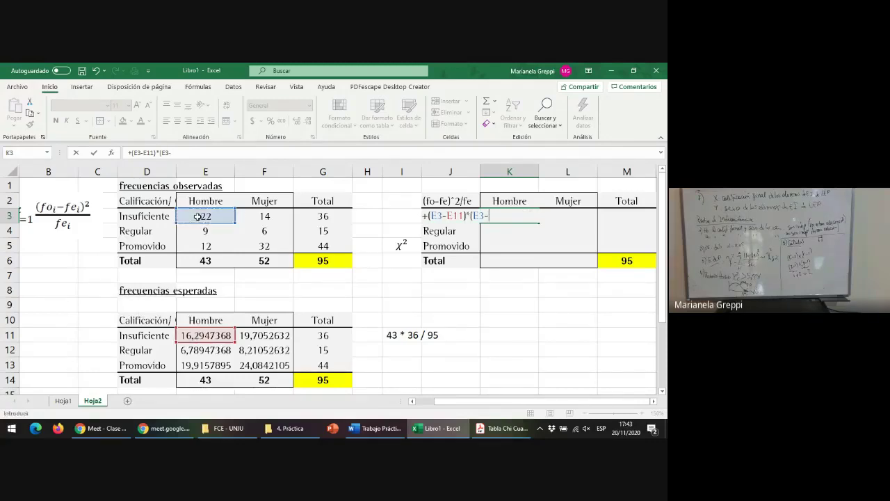
left_click(211, 335)
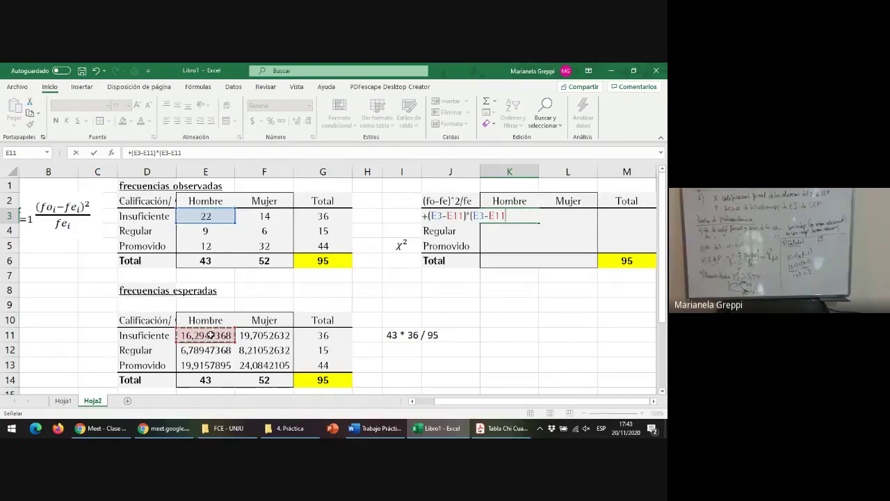
type(")/E11")
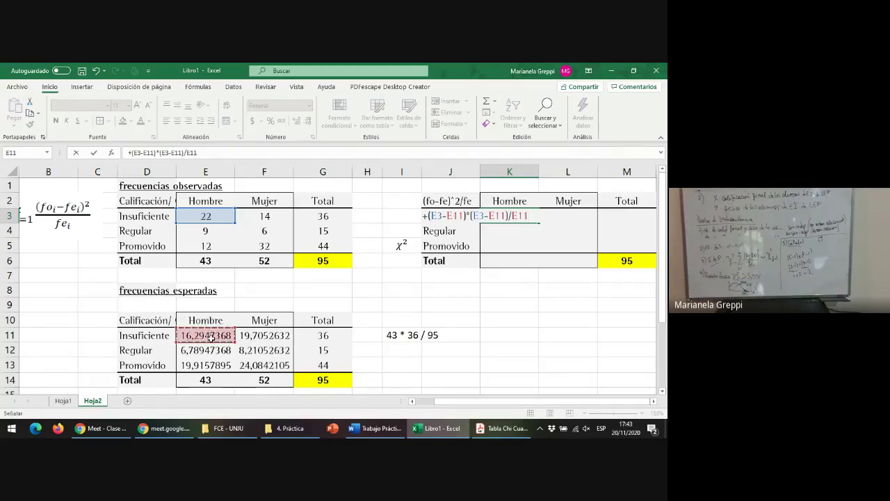
key("Return")
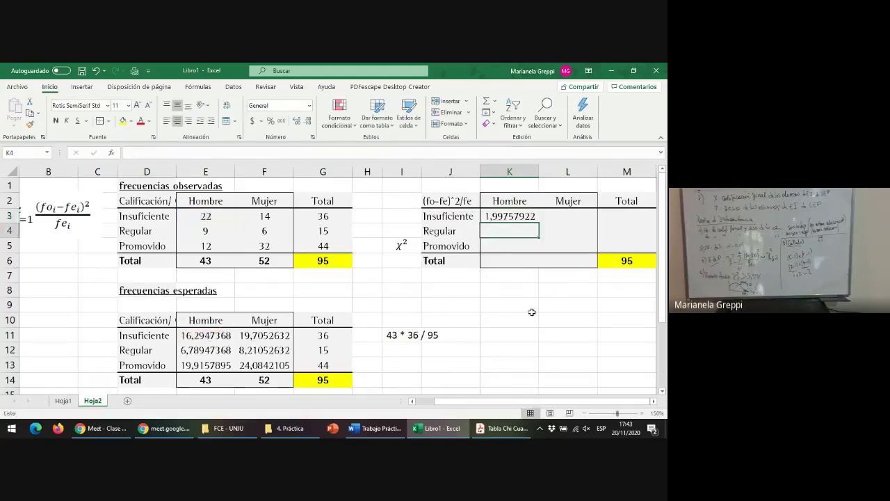
Step: Write the worked calculation (22 - 16,2947)^2 / 16,2947 as text in K8, below the new table
left_click(495, 292)
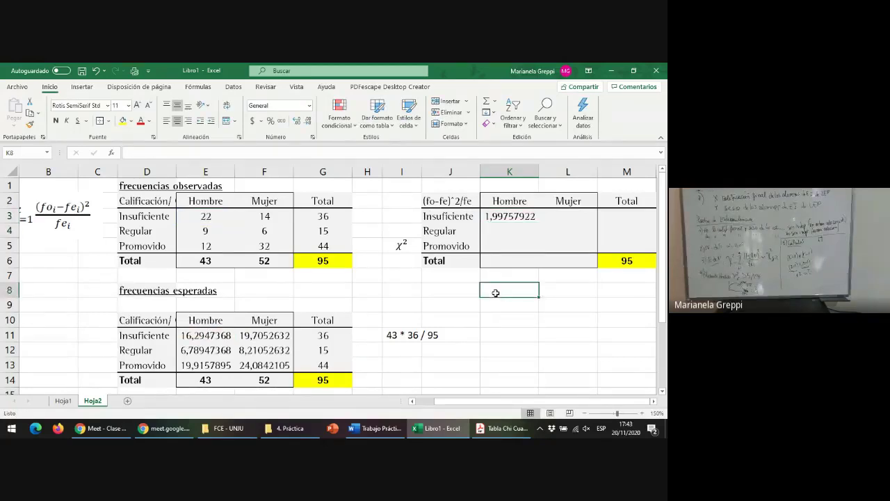
type("(22")
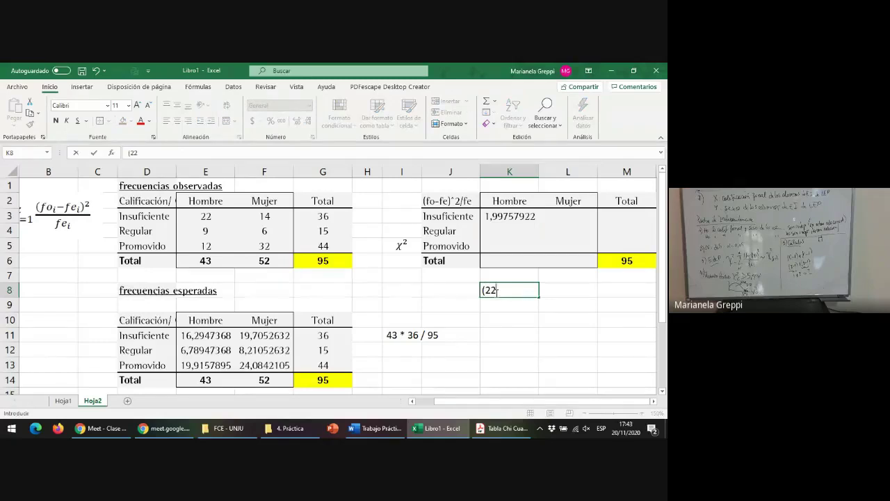
type(" - 16,2947)")
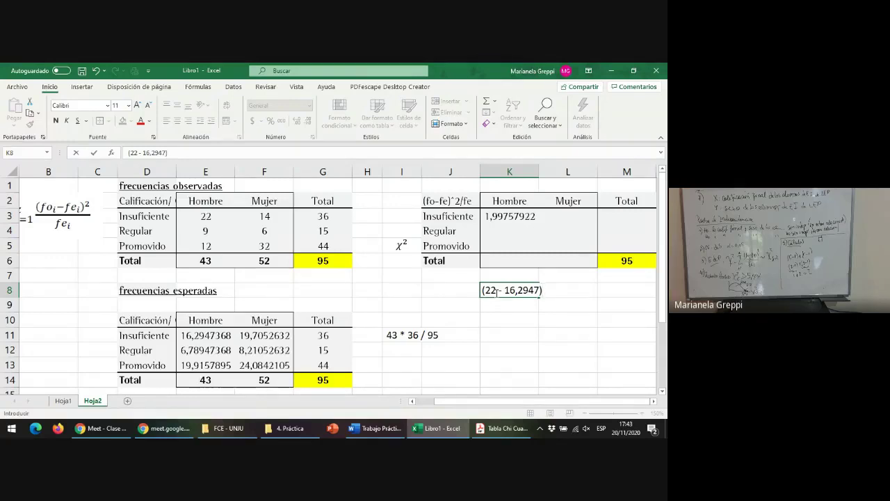
type("^2)")
left_click(554, 290)
type("/ 16,")
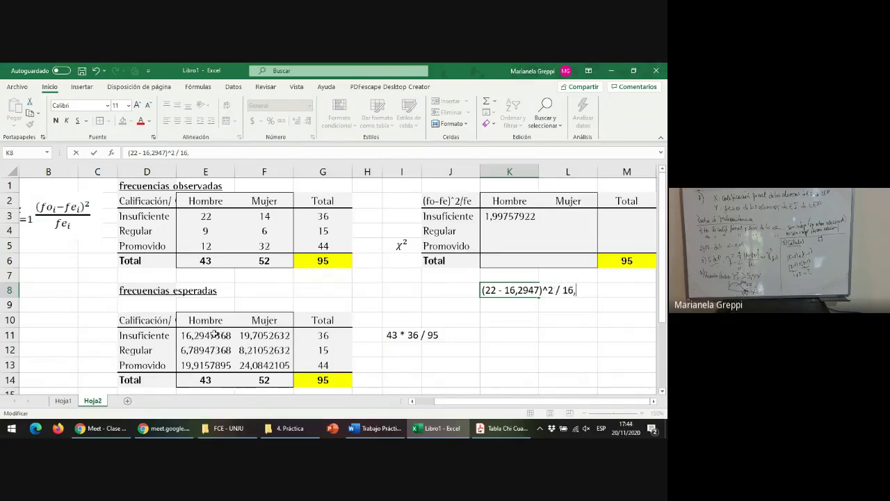
type("2947")
key("Return")
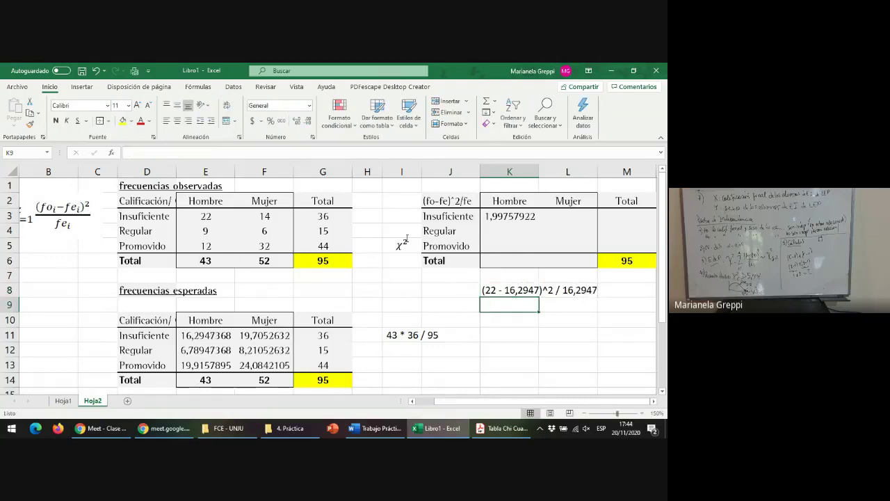
Step: Review the worked calculation in K8 and the formula in K3, then check the Google Meet call and return to the Excel workbook
left_click(505, 290)
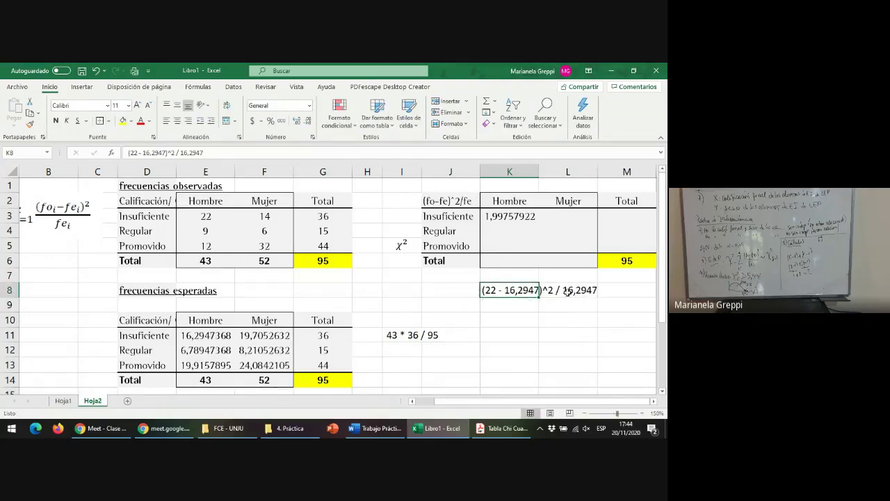
left_click(512, 216)
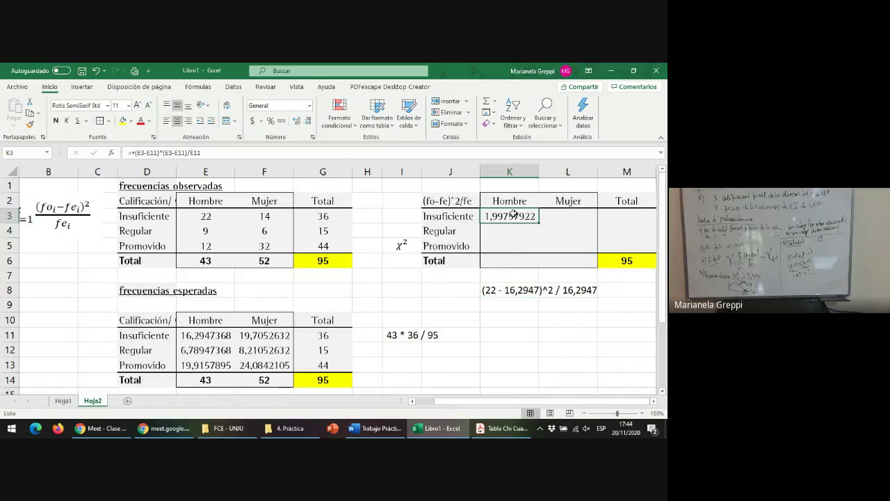
left_click(96, 432)
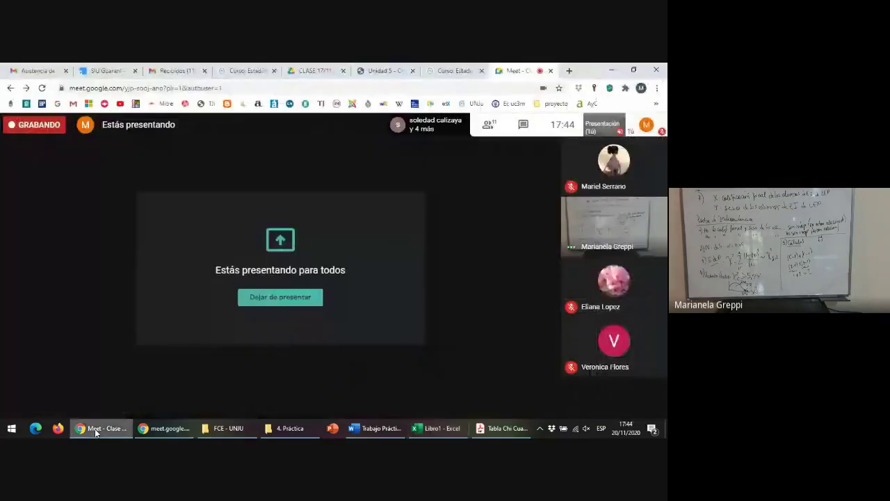
mouse_move(376, 427)
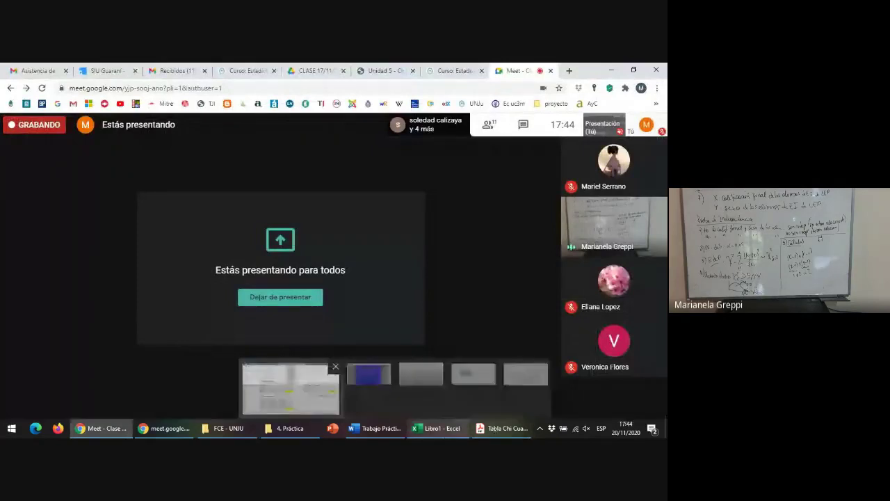
left_click(291, 388)
Step: Enter the formula +(E4-E12)*(E4-E12)/E12 in K4 for the Regular and Hombre combination
left_click(510, 229)
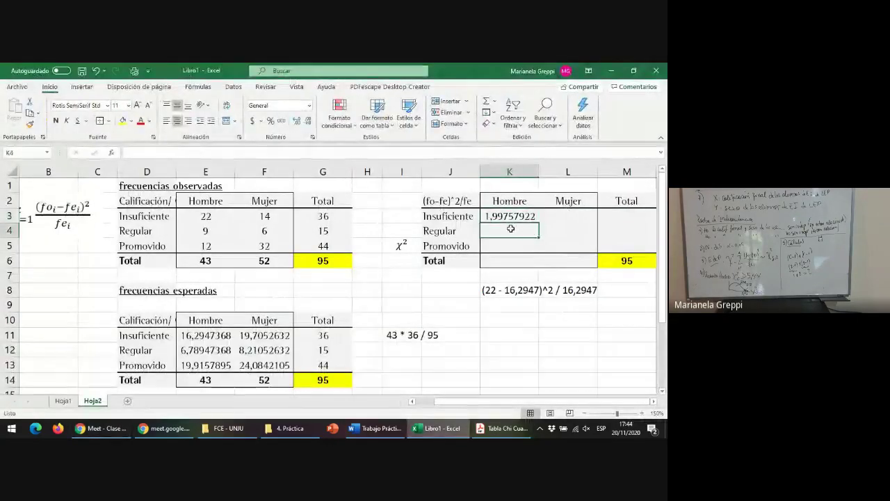
type("+")
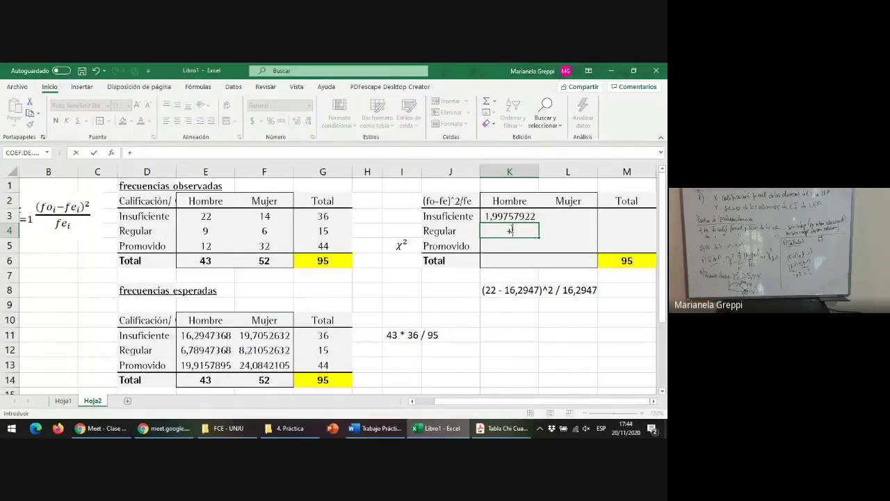
type("(")
left_click(200, 231)
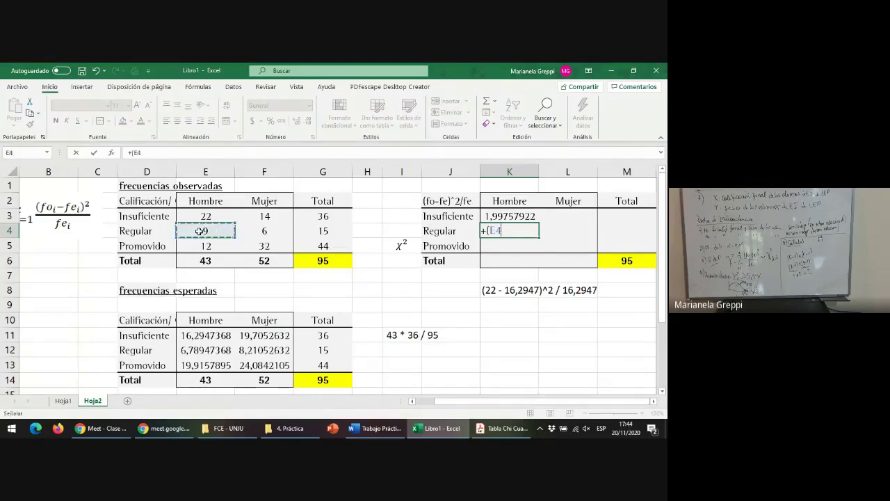
type("-")
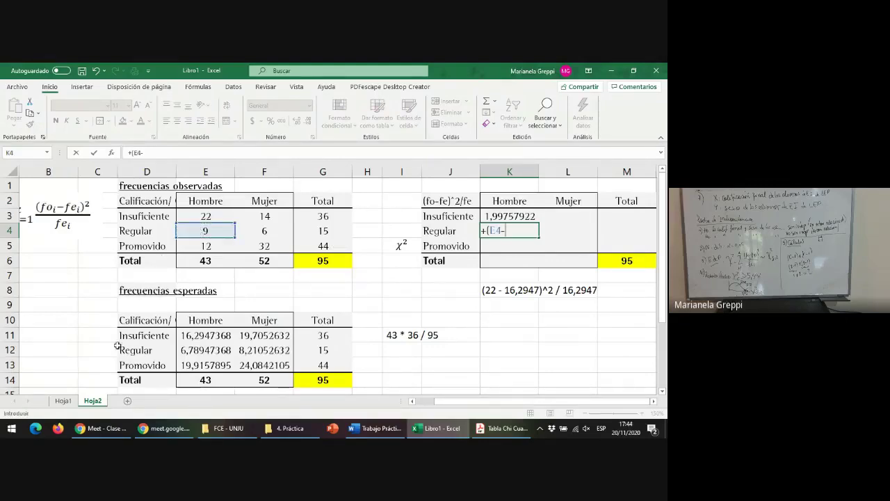
left_click(207, 351)
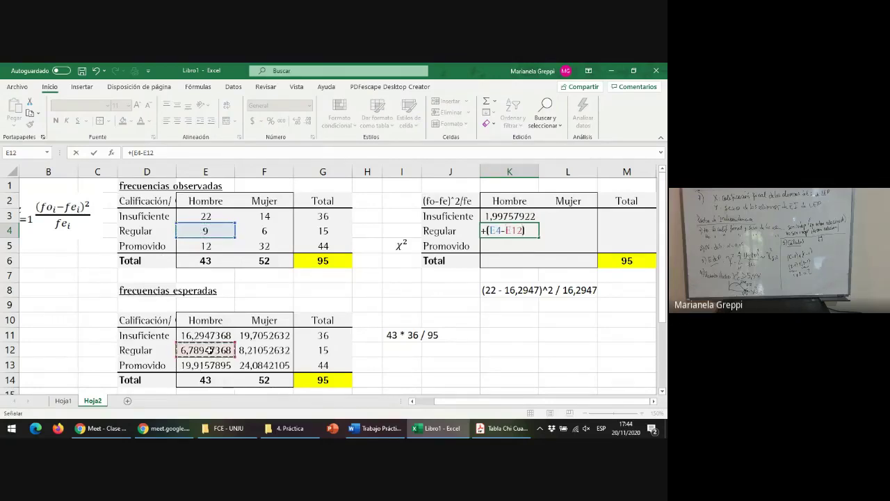
type(")*(")
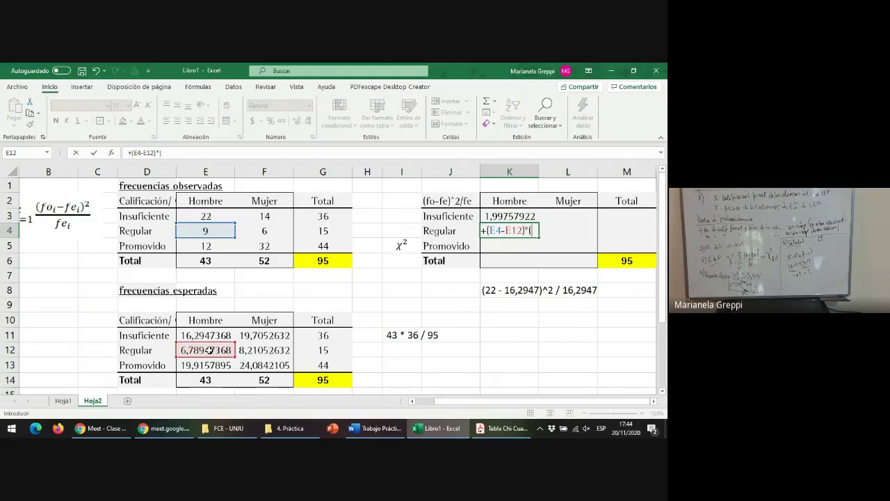
left_click(194, 232)
type("-")
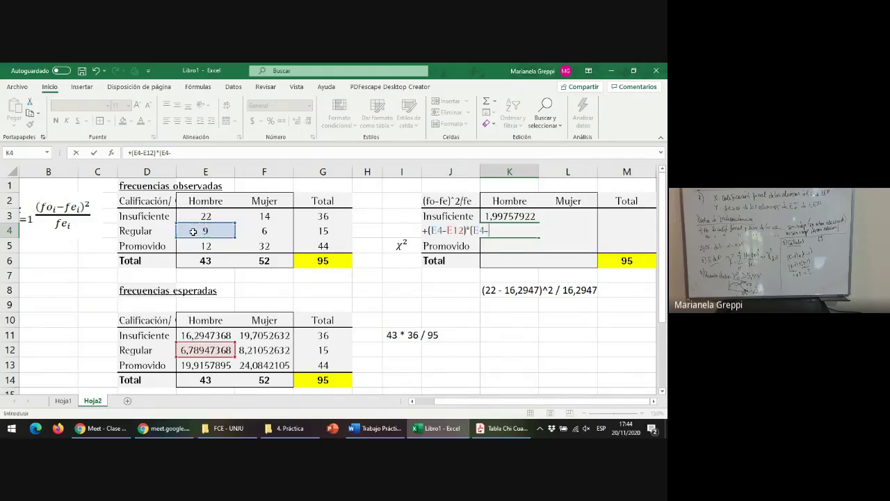
left_click(194, 352)
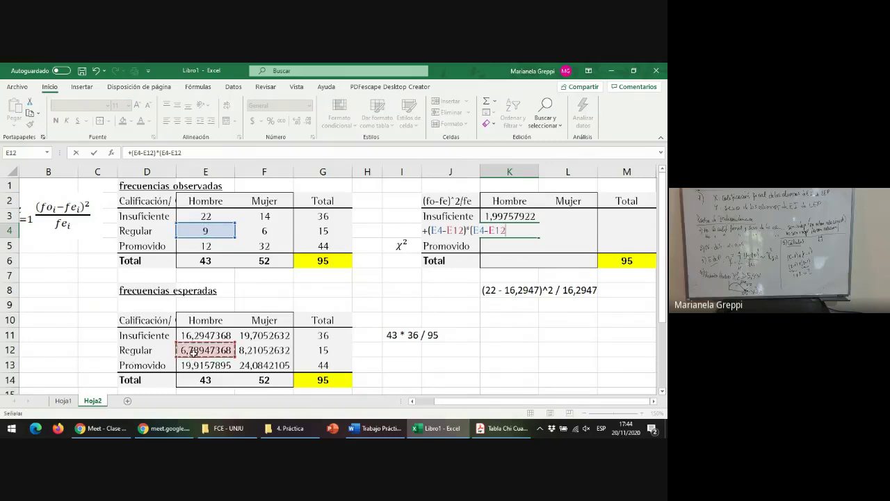
type(")")
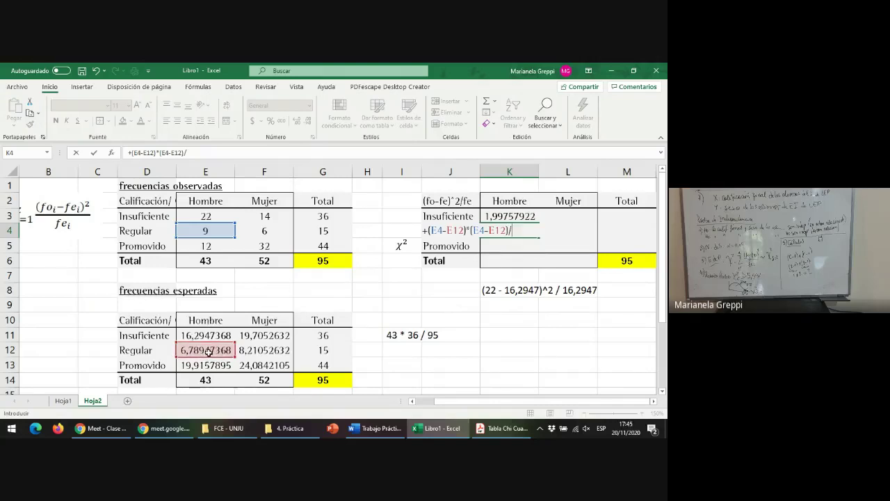
type("/")
left_click(208, 353)
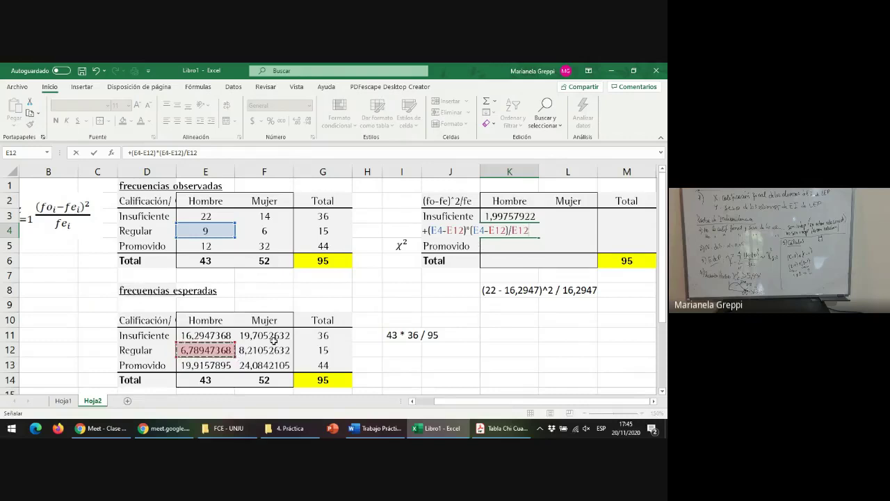
key("Return")
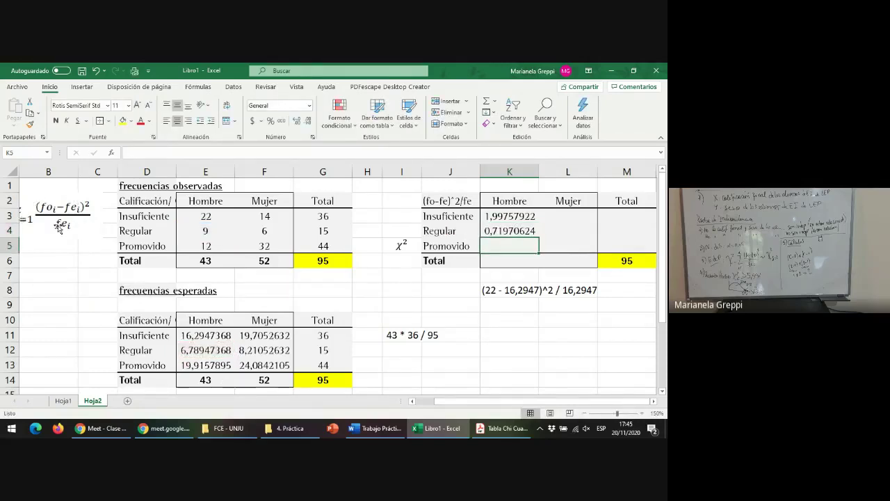
Step: Fill the K4 formula down to K5 for Promovido and check the cell references it uses
left_click(503, 232)
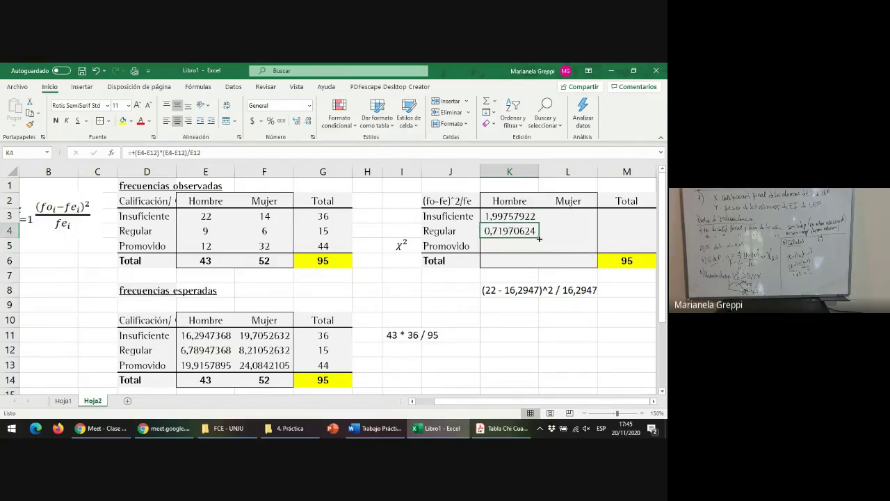
left_click_drag(539, 244, 535, 248)
double_click(523, 245)
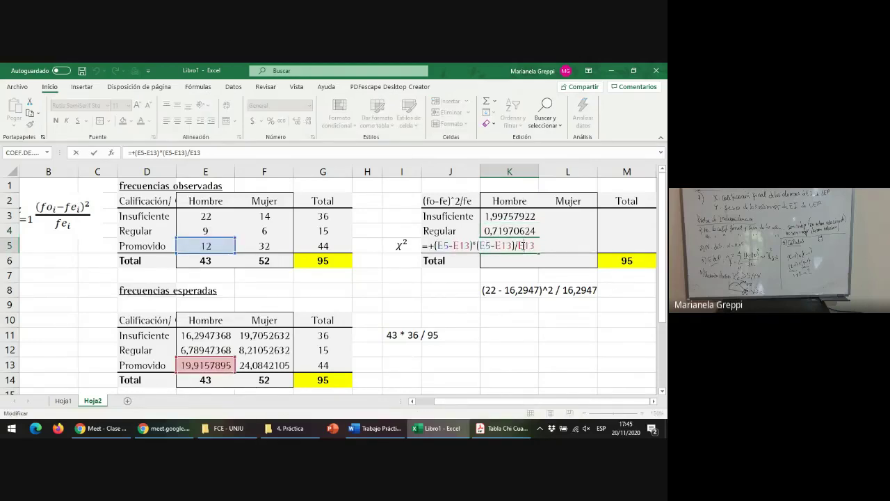
key("Return")
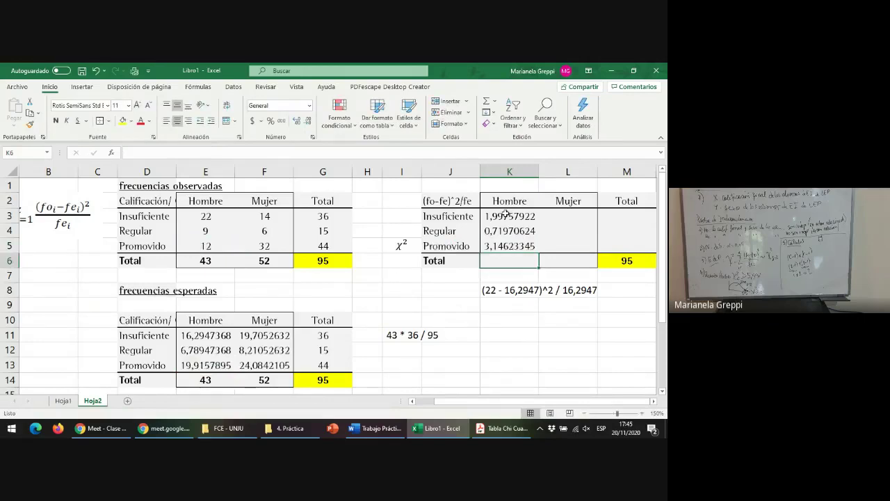
Step: Fill the Hombre formulas in K3:K5 across to the Mujer column L3:L5 and inspect the references in L3
left_click_drag(506, 213, 512, 245)
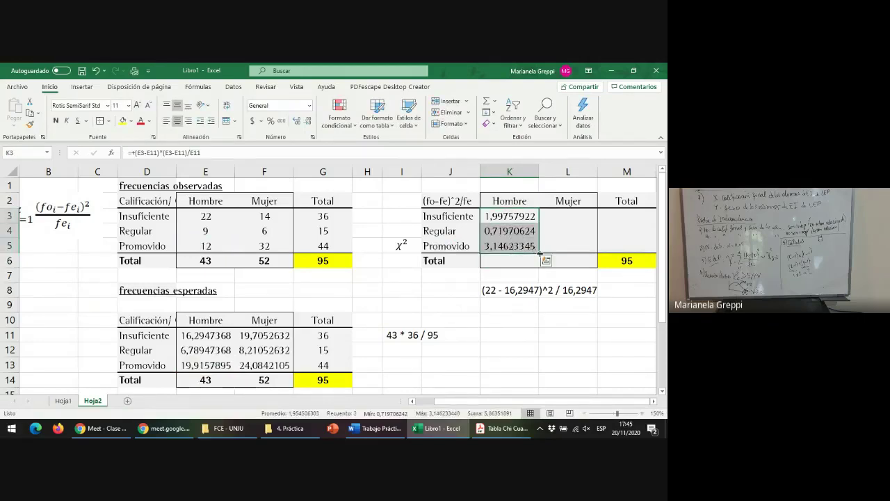
left_click_drag(540, 253, 577, 248)
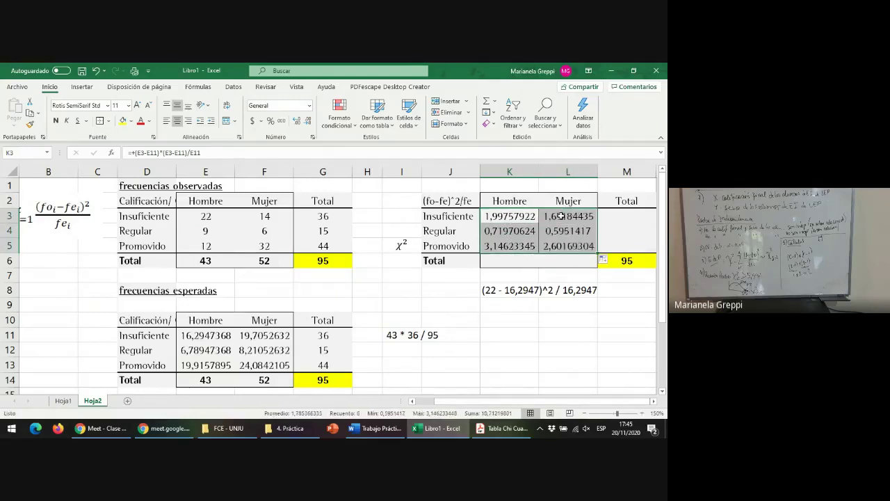
left_click(561, 217)
double_click(561, 216)
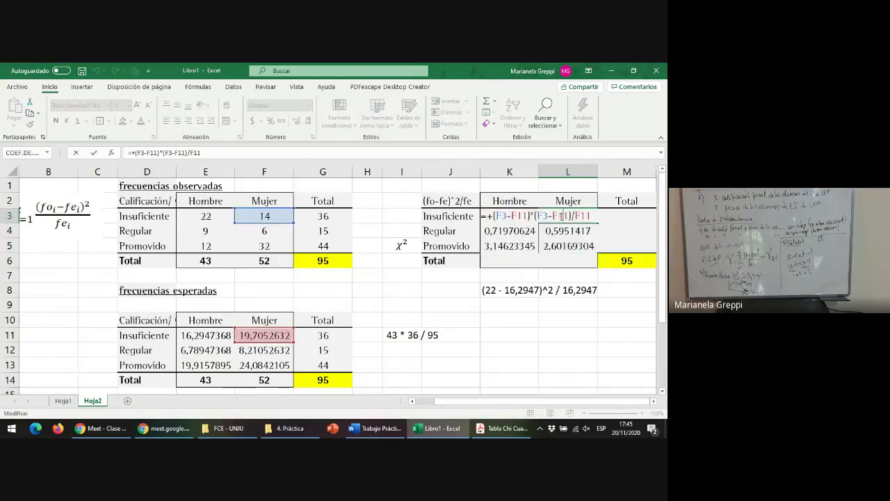
Step: Clear the copied grand total from M6 and go through the six (fo-fe)^2/fe cells in K3:L5
left_click(627, 262)
key("Delete")
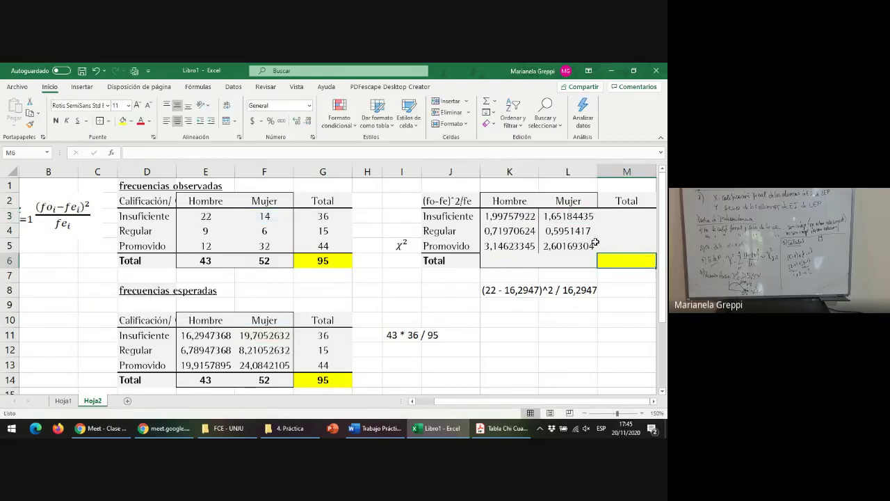
left_click(526, 216)
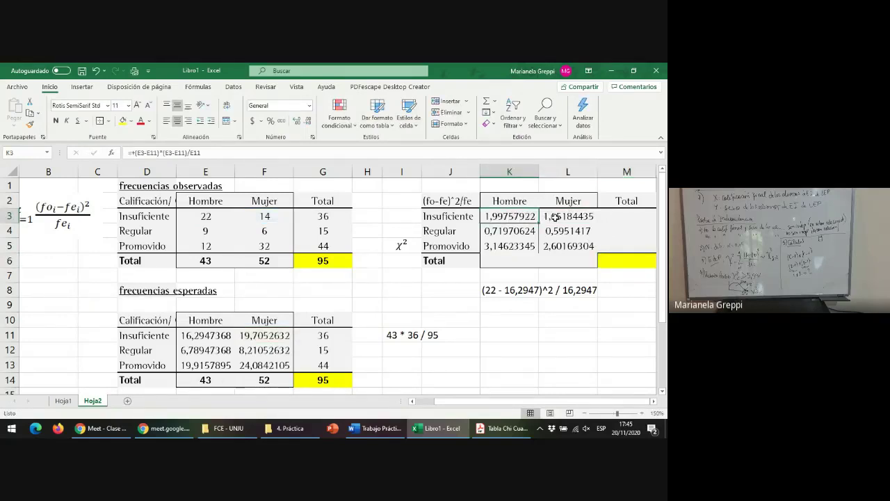
left_click(555, 216)
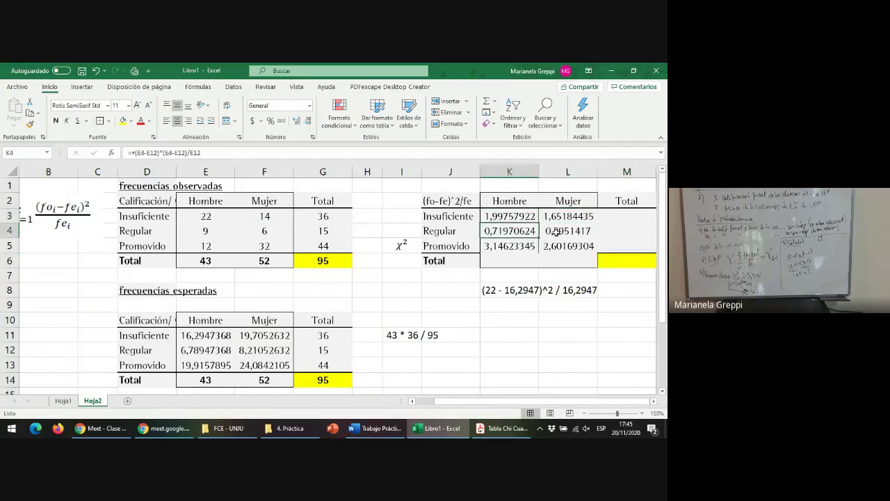
left_click(555, 231)
left_click(510, 246)
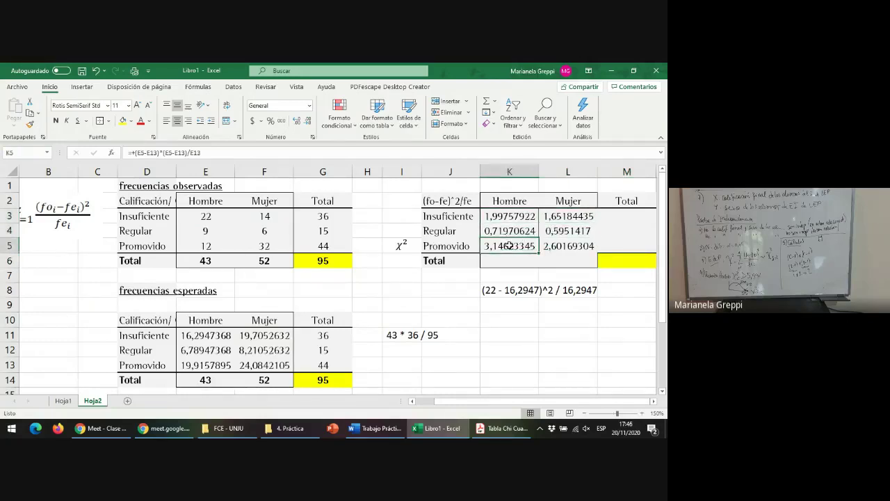
left_click(578, 247)
Step: Enter the formula +K3+L3+K4+L4+K5+L5 in M6 to obtain the chi-square statistic, and check the completed formula
left_click(616, 261)
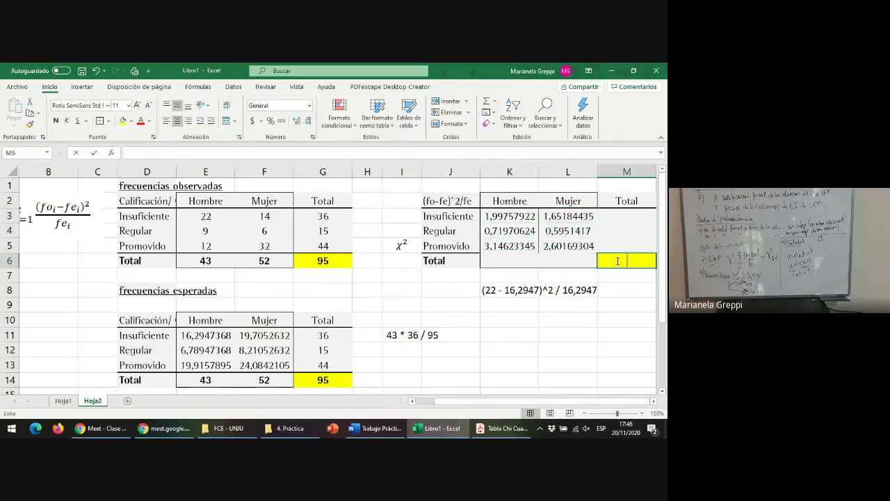
type("+")
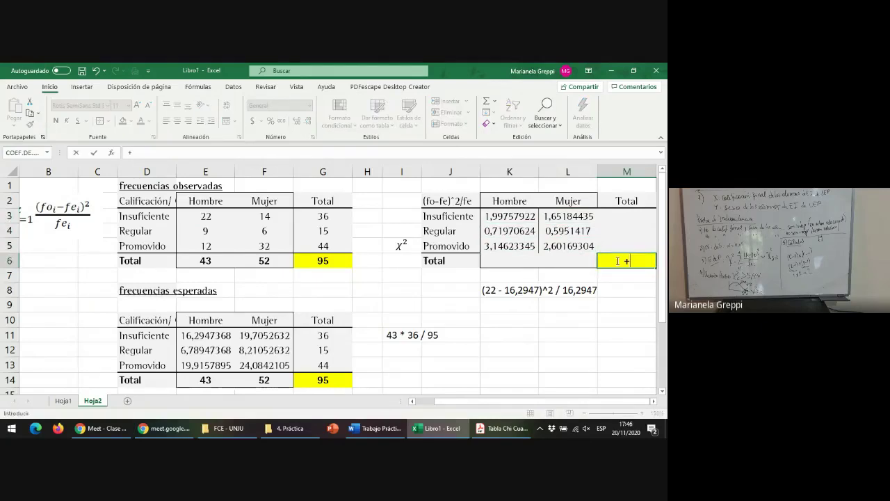
left_click(518, 217)
type("+")
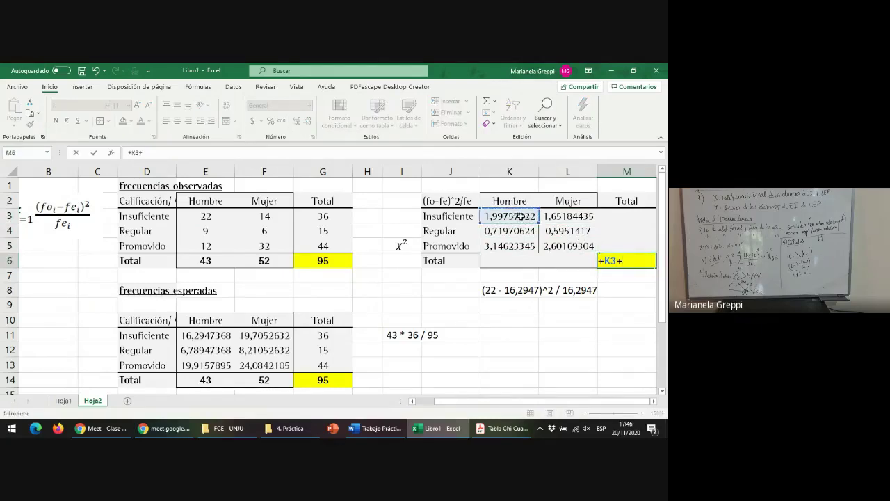
left_click(576, 217)
type("+")
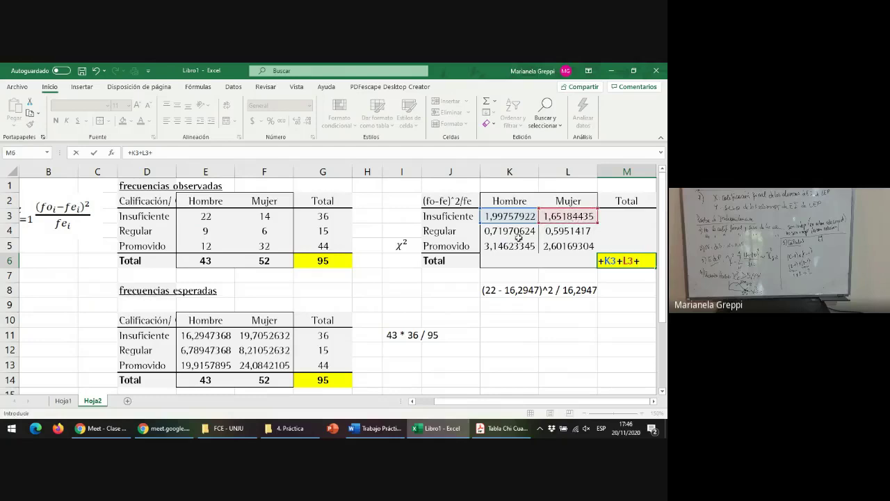
left_click(514, 231)
type("+")
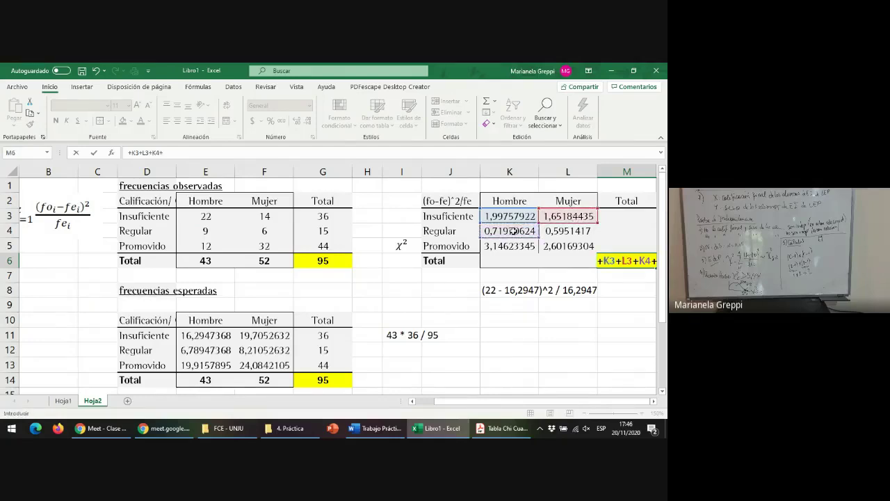
left_click(552, 236)
type("+")
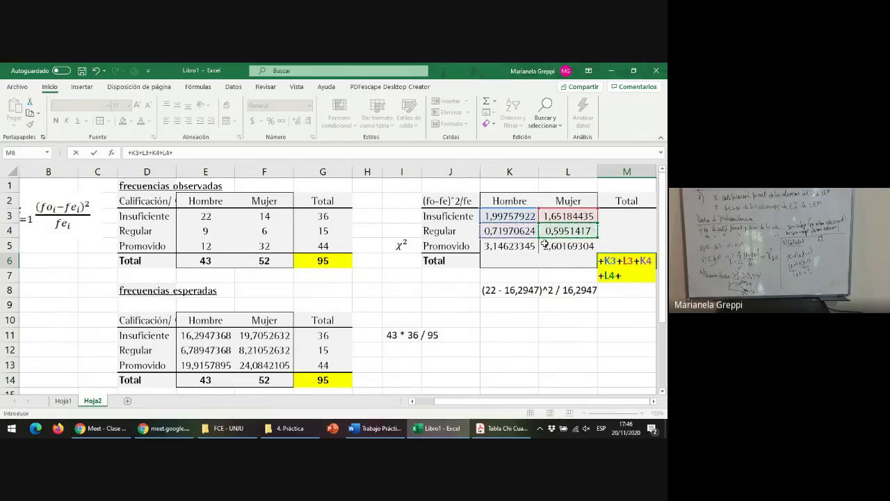
left_click(512, 247)
type("+")
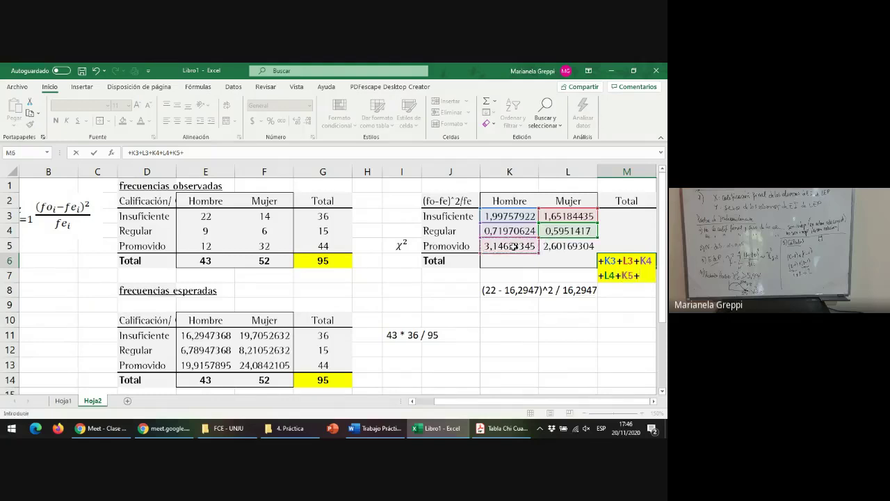
left_click(555, 248)
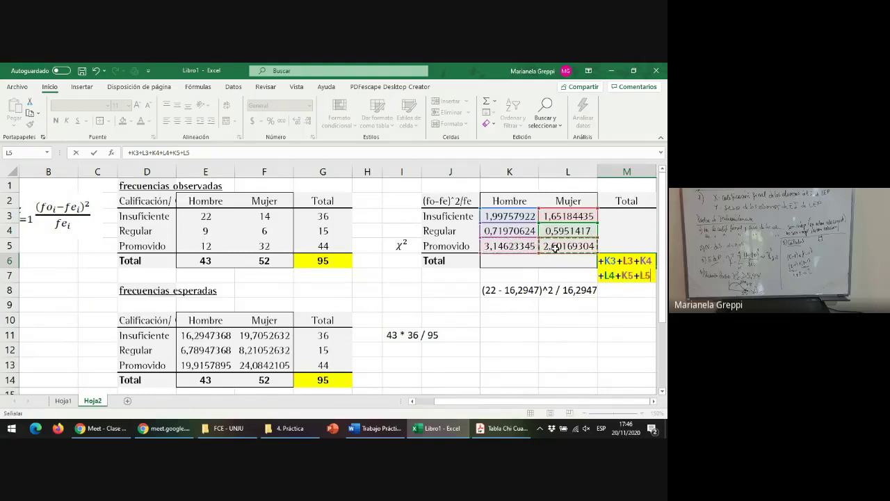
key("Return")
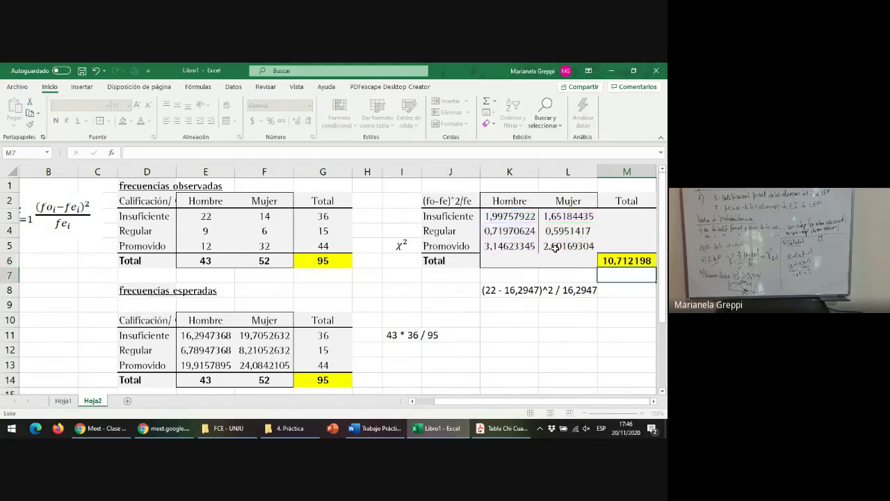
left_click(616, 258)
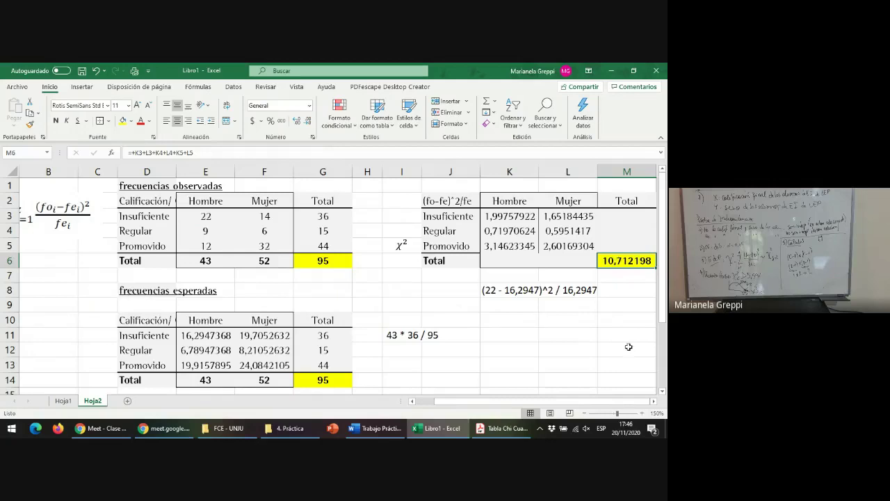
Step: Stop sharing the screen in the Google Meet call
left_click(156, 429)
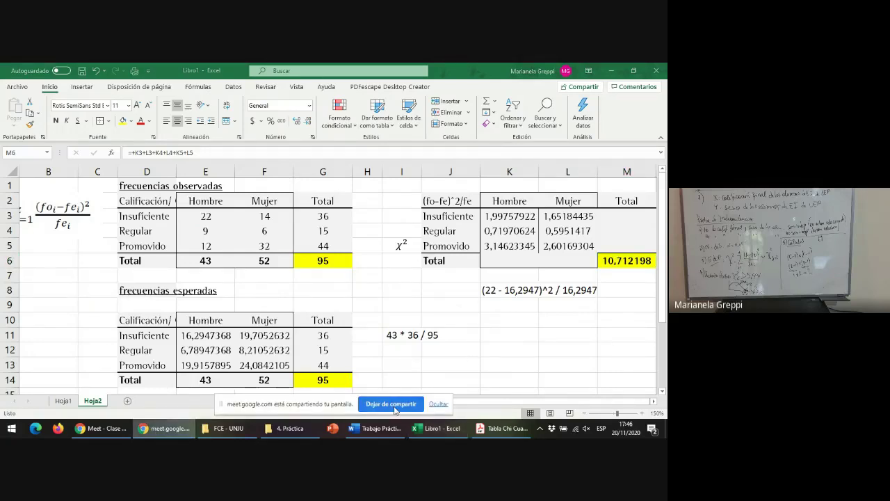
left_click(391, 404)
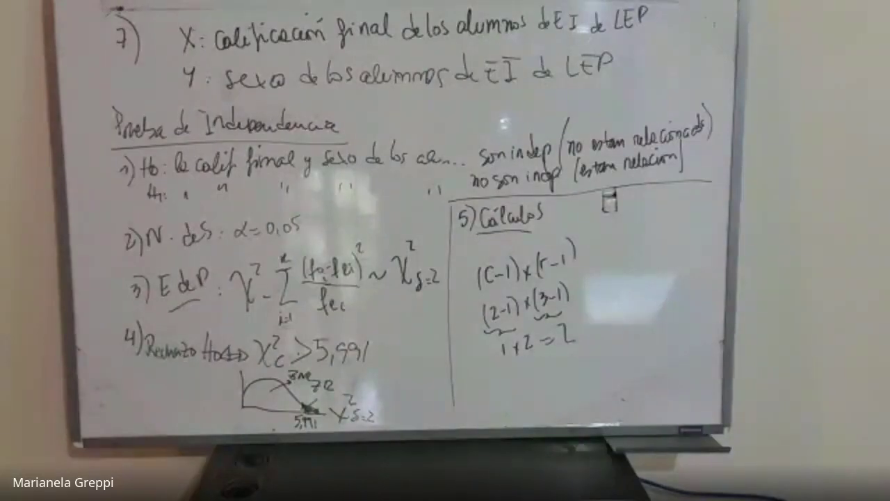